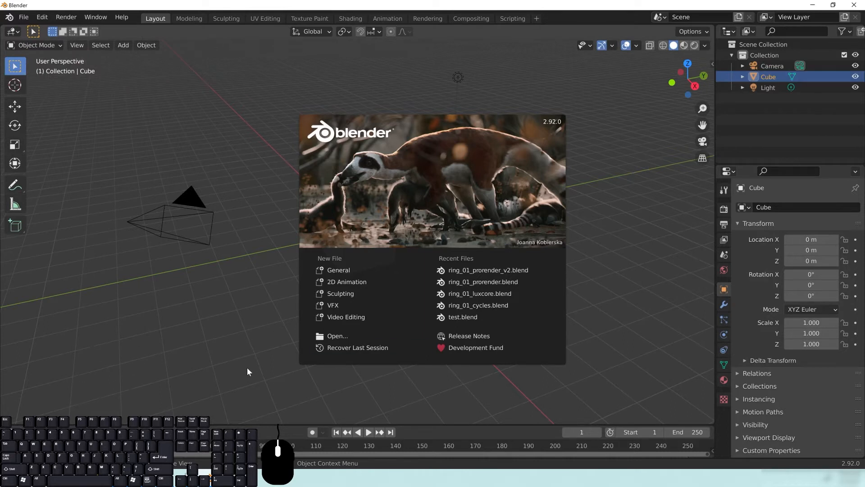
Step: Dismiss the splash screen and examine the default cube, camera and light from several angles
{"action": "left_click", "coordinate": [635, 144]}
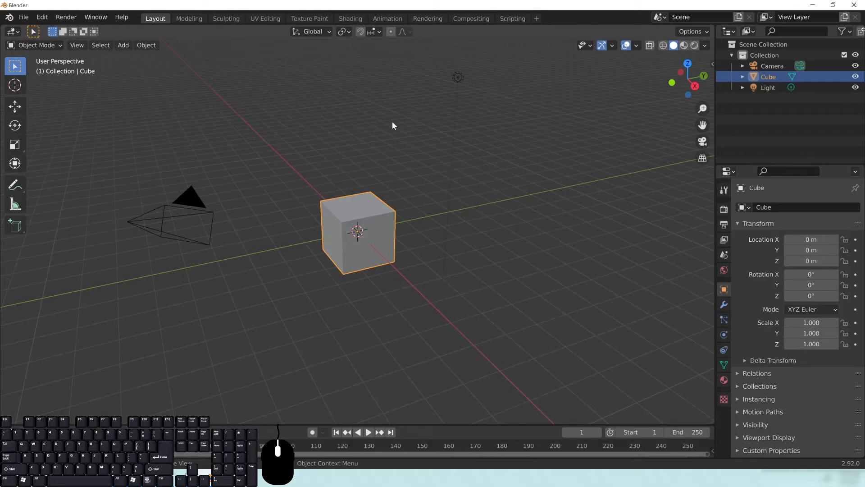
{"action": "middle_click_drag", "start_coordinate": [524, 157], "coordinate": [359, 156]}
{"action": "scroll", "coordinate": [352, 237], "scroll_direction": "down", "scroll_amount": 4}
{"action": "middle_click_drag", "start_coordinate": [351, 239], "coordinate": [405, 185]}
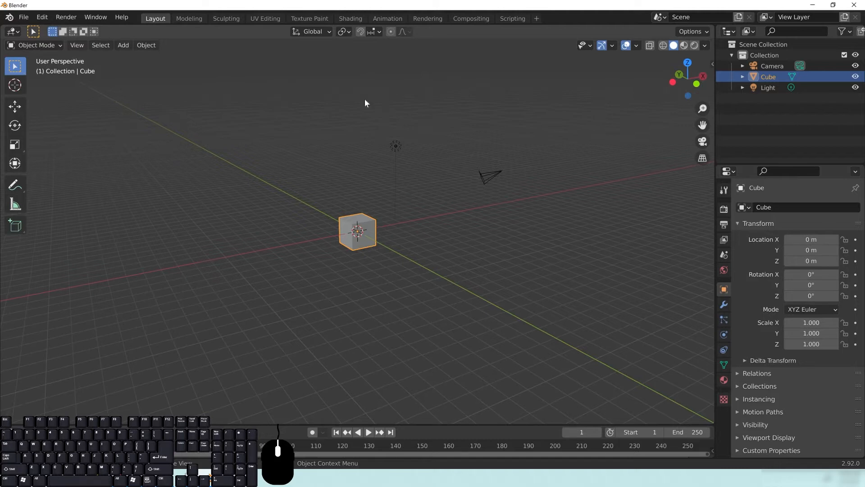
{"action": "middle_click_drag", "start_coordinate": [376, 191], "coordinate": [406, 221]}
{"action": "middle_click_drag", "start_coordinate": [376, 278], "coordinate": [391, 232]}
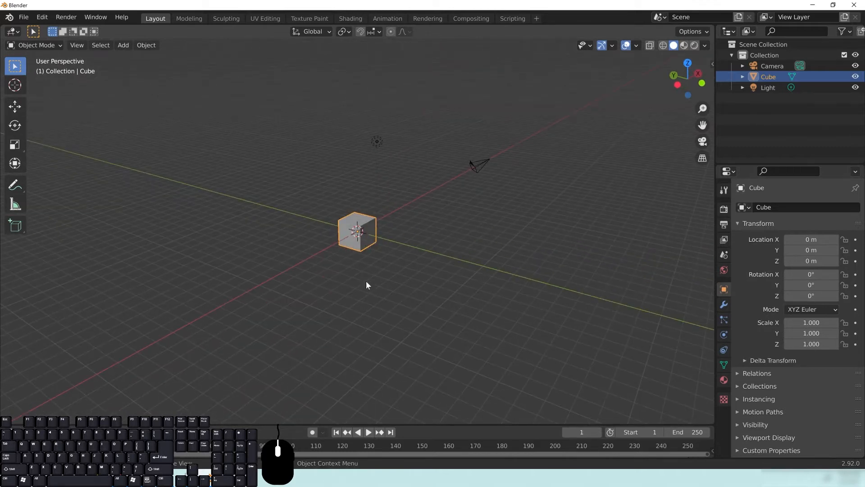
{"action": "middle_click_drag", "start_coordinate": [353, 142], "coordinate": [362, 175]}
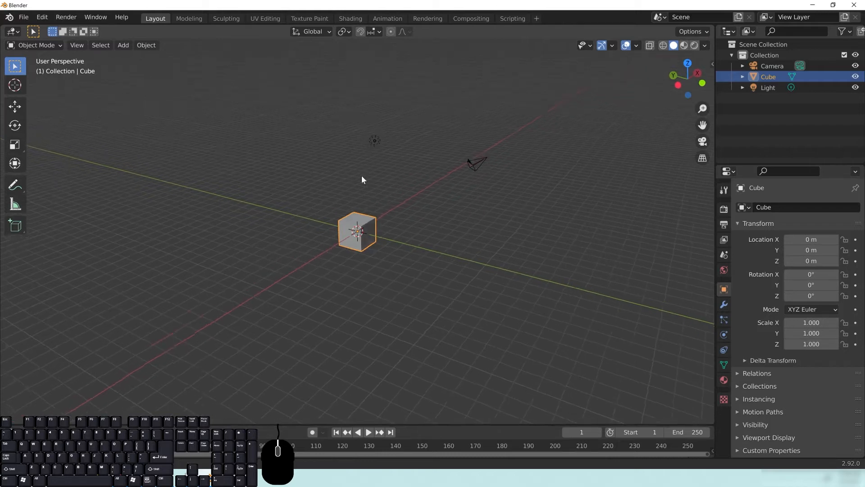
{"action": "middle_click_drag", "start_coordinate": [506, 211], "coordinate": [402, 79]}
Step: Delete the camera and the light from the scene, keeping only the default cube
{"action": "left_click_drag", "start_coordinate": [201, 71], "coordinate": [436, 156]}
{"action": "mouse_move", "coordinate": [22, 66]}
{"action": "left_mouse_down"}
{"action": "mouse_move", "coordinate": [72, 74]}
{"action": "mouse_move", "coordinate": [59, 106]}
{"action": "mouse_move", "coordinate": [61, 93]}
{"action": "left_mouse_up"}
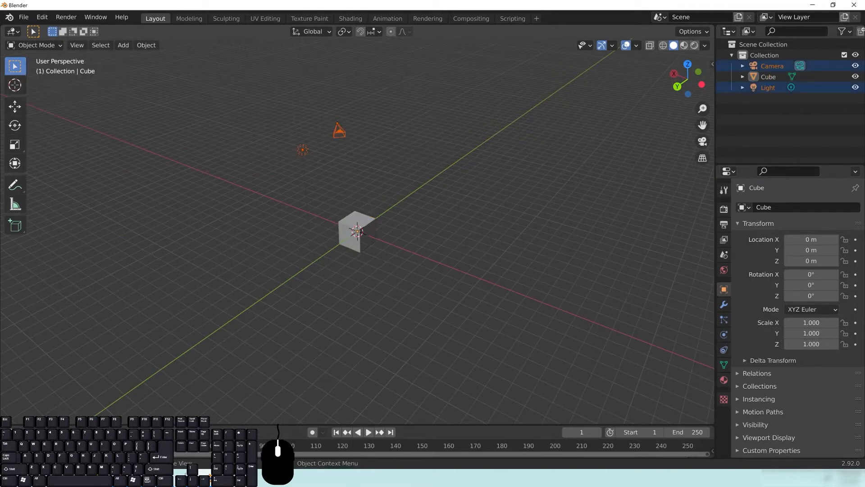
{"action": "left_click_drag", "start_coordinate": [229, 85], "coordinate": [412, 180]}
{"action": "middle_click_drag", "start_coordinate": [332, 120], "coordinate": [412, 162]}
{"action": "right_click", "coordinate": [358, 145]}
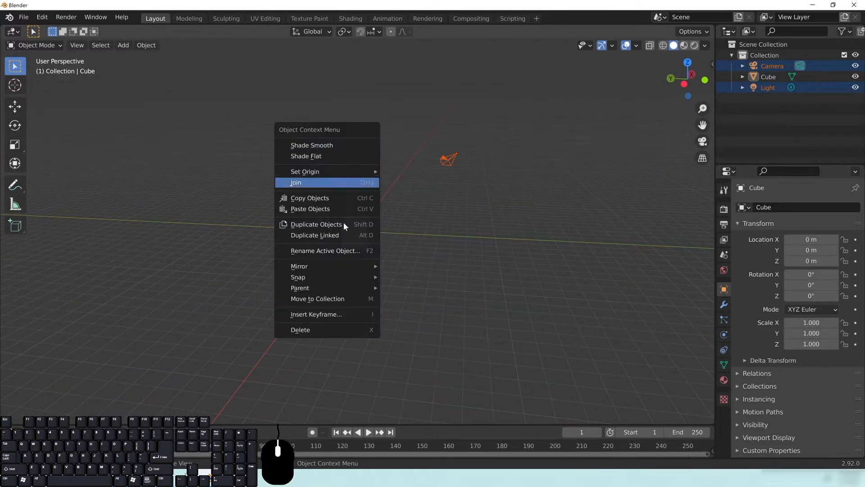
{"action": "left_click", "coordinate": [339, 334]}
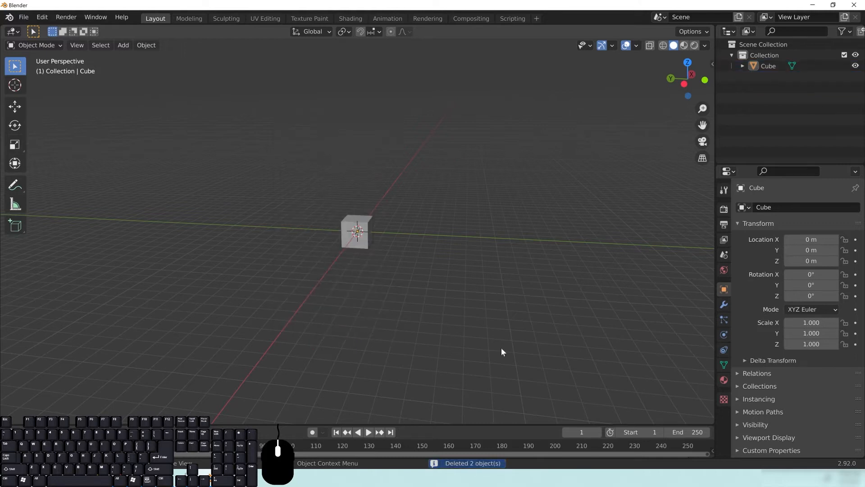
Step: Examine the cube up close from different sides and heights
{"action": "middle_click_drag", "start_coordinate": [407, 226], "coordinate": [380, 221]}
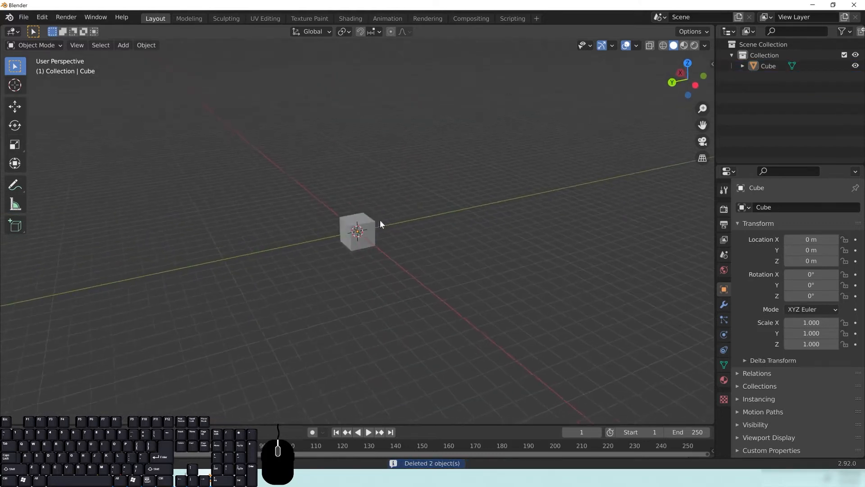
{"action": "scroll", "coordinate": [380, 260], "scroll_direction": "up", "scroll_amount": 3}
{"action": "middle_click_drag", "start_coordinate": [380, 260], "coordinate": [298, 187]}
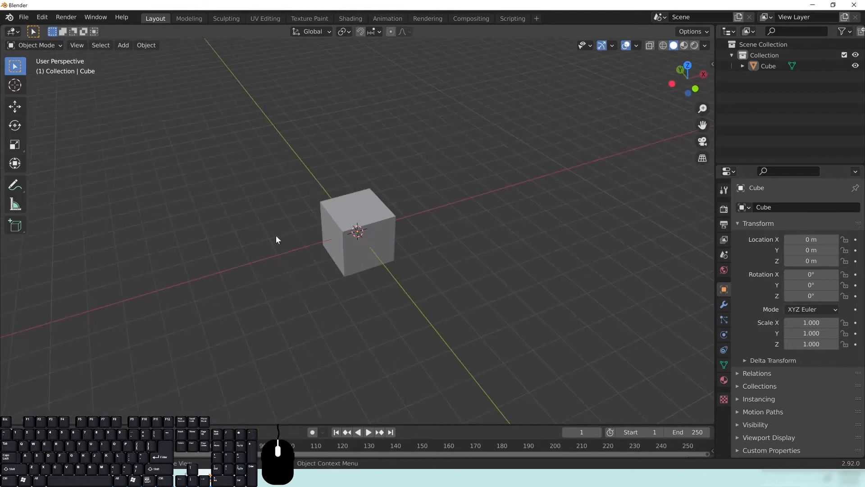
{"action": "middle_click_drag", "start_coordinate": [357, 174], "coordinate": [401, 231]}
{"action": "middle_click_drag", "start_coordinate": [298, 269], "coordinate": [377, 64]}
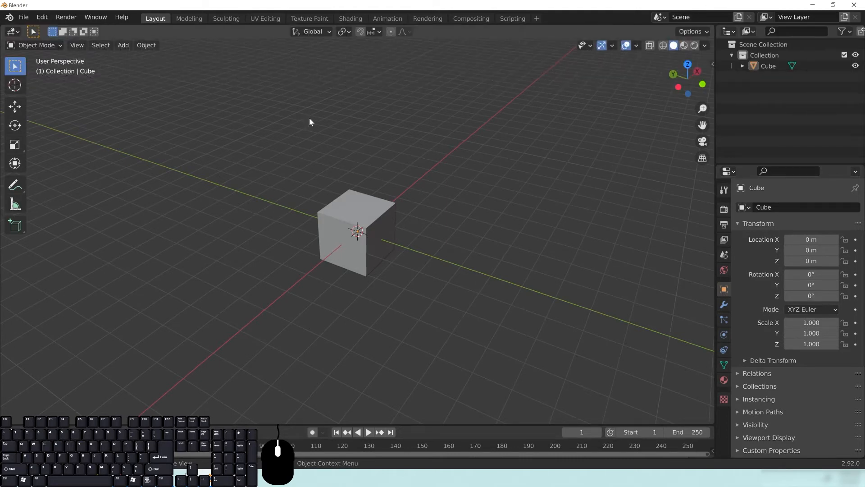
{"action": "middle_click_drag", "start_coordinate": [329, 248], "coordinate": [468, 255]}
{"action": "middle_click_drag", "start_coordinate": [511, 305], "coordinate": [129, 166]}
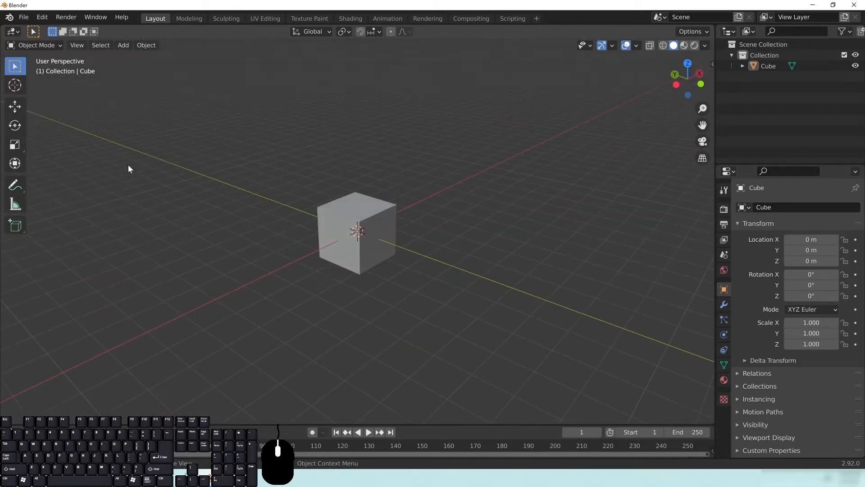
{"action": "middle_click_drag", "start_coordinate": [396, 177], "coordinate": [238, 104]}
{"action": "middle_click_drag", "start_coordinate": [380, 205], "coordinate": [320, 127]}
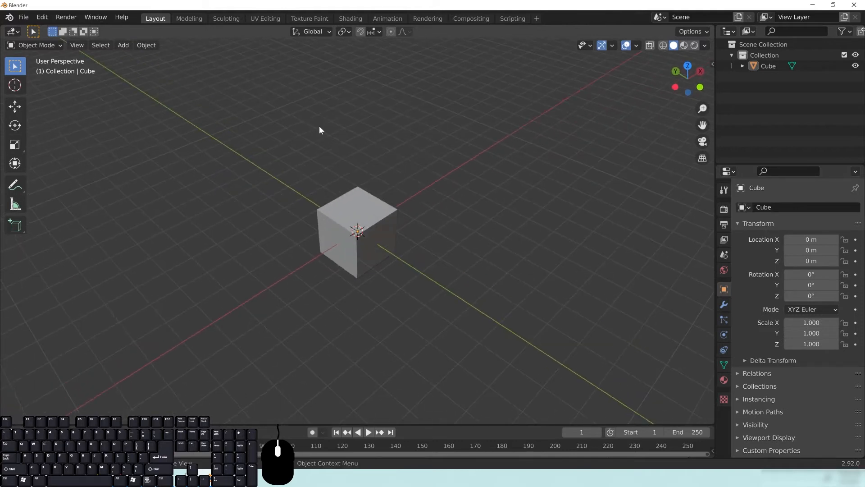
{"action": "middle_click_drag", "start_coordinate": [402, 193], "coordinate": [195, 187]}
{"action": "middle_click_drag", "start_coordinate": [380, 149], "coordinate": [393, 210]}
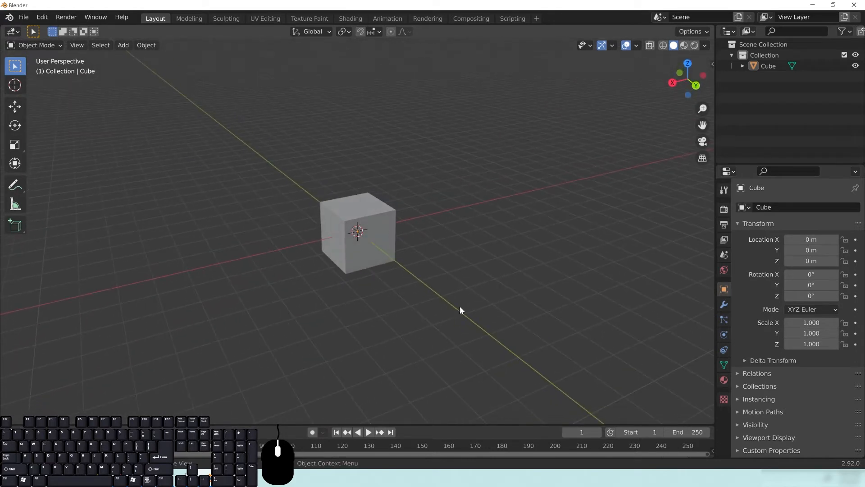
{"action": "middle_click_drag", "start_coordinate": [449, 104], "coordinate": [429, 251]}
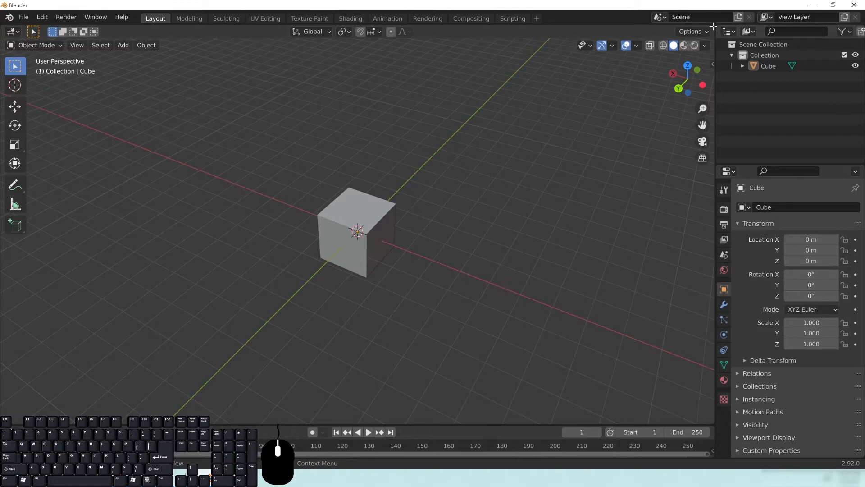
Step: Split the 3D viewport into two side-by-side viewports and hide the toolbar in both
{"action": "left_click_drag", "start_coordinate": [713, 28], "coordinate": [350, 47]}
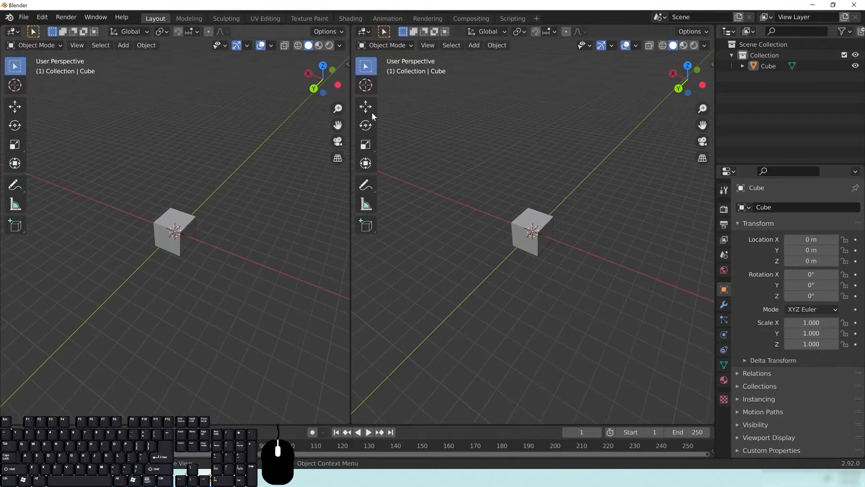
{"action": "key", "text": "n"}
{"action": "key", "text": "n"}
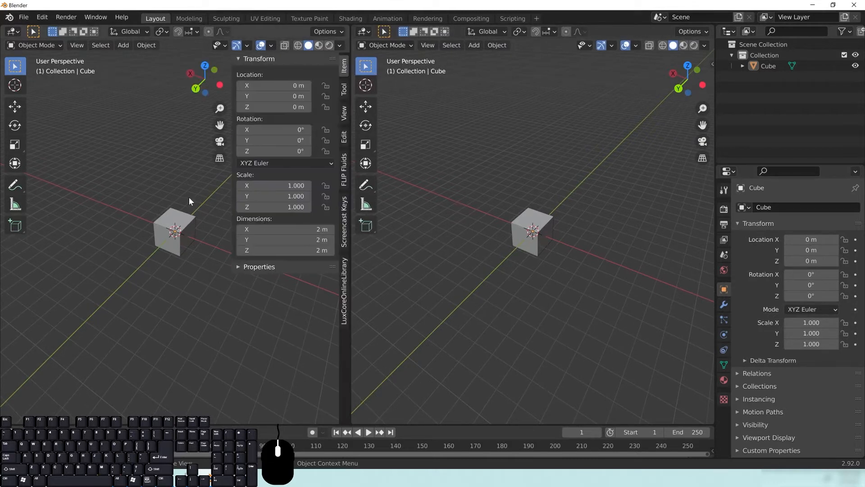
{"action": "key", "text": "t"}
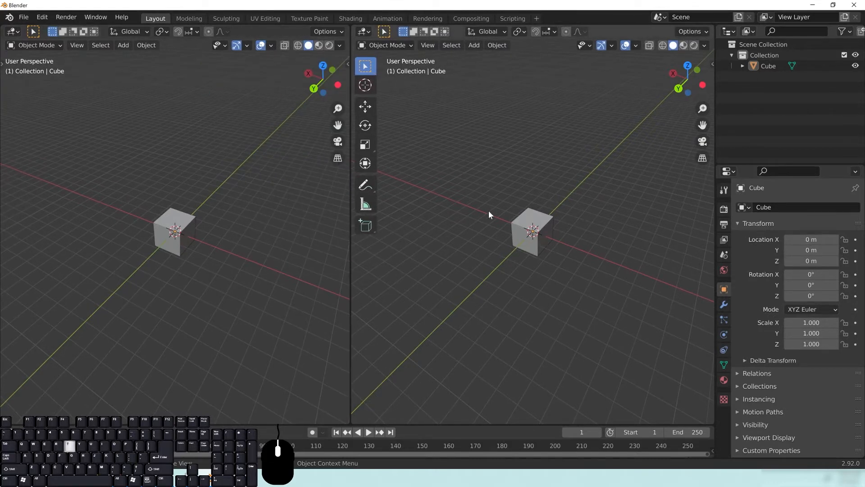
{"action": "key", "text": "t"}
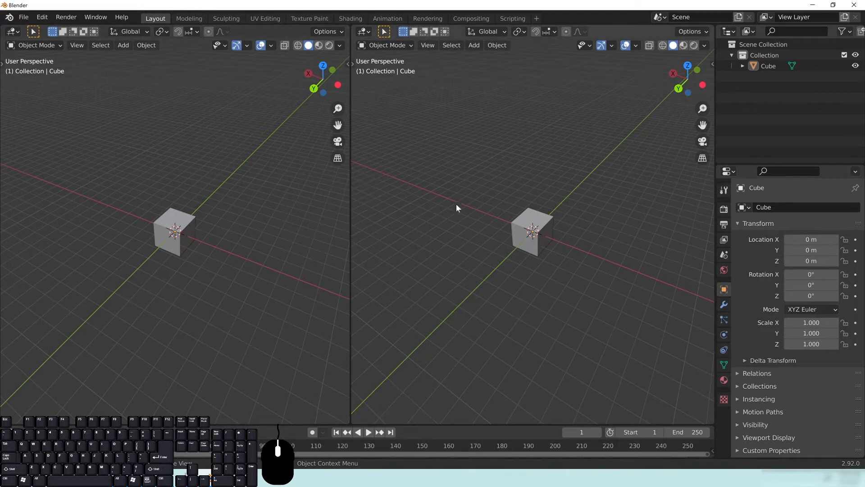
Step: Toggle the toolbar's visibility repeatedly in the two viewports, ending with it hidden in both
{"action": "key", "text": "t"}
{"action": "key", "text": "t"}
{"action": "key", "text": "t"}
{"action": "key", "text": "t"}
{"action": "key", "text": "t"}
{"action": "key", "text": "t"}
{"action": "key", "text": "t"}
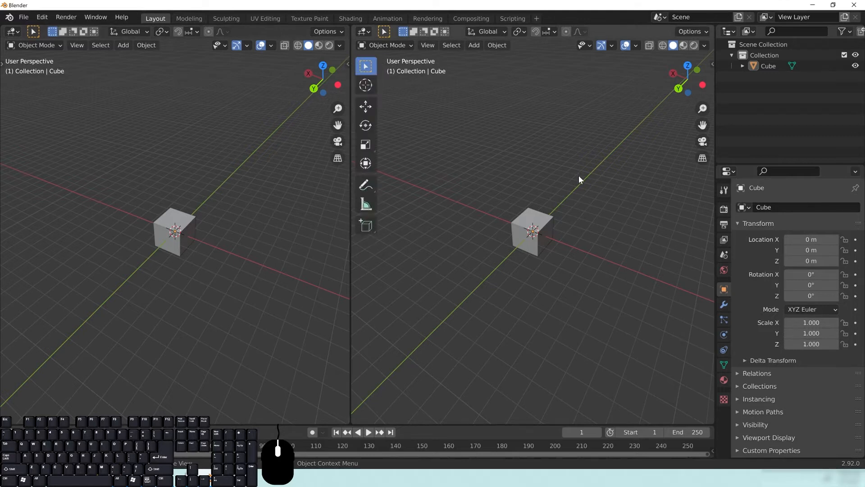
{"action": "key", "text": "t"}
{"action": "key", "text": "t"}
{"action": "key", "text": "t"}
{"action": "key", "text": "t"}
{"action": "key", "text": "t"}
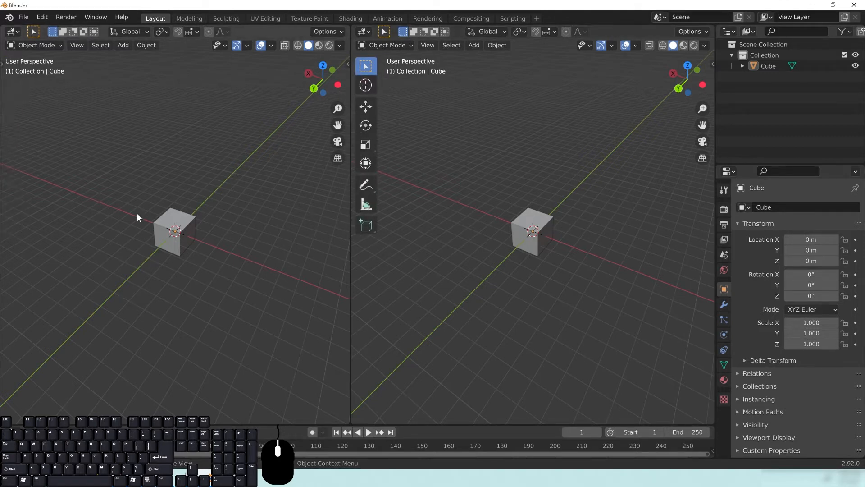
{"action": "key", "text": "t"}
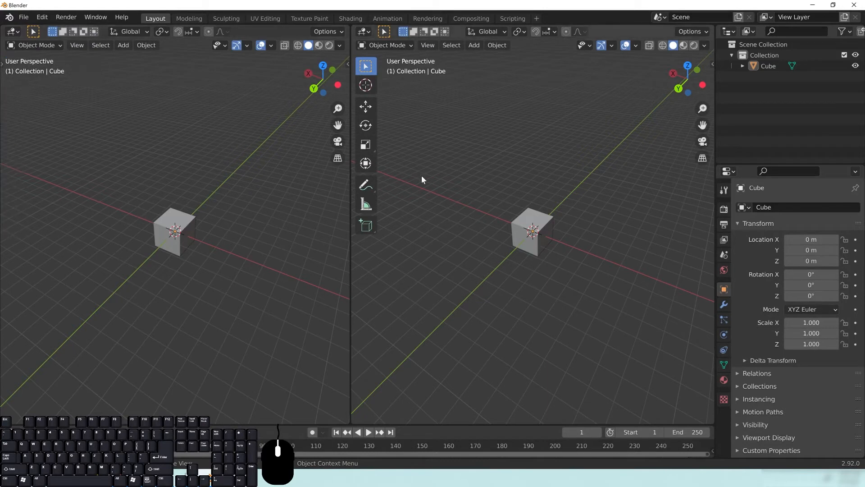
{"action": "key", "text": "t"}
Step: Split both viewports horizontally at about mid-height into a four-pane layout and turn each pane to a different angle of the cube
{"action": "left_click_drag", "start_coordinate": [713, 24], "coordinate": [711, 228]}
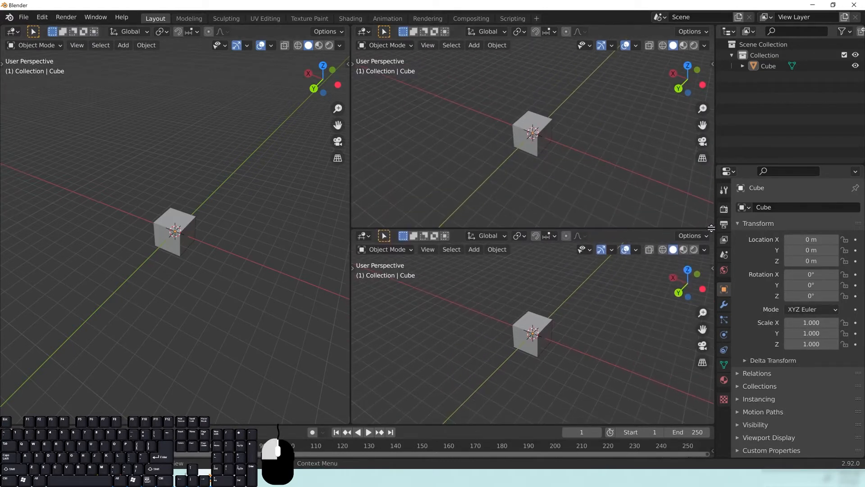
{"action": "left_click_drag", "start_coordinate": [349, 26], "coordinate": [349, 238]}
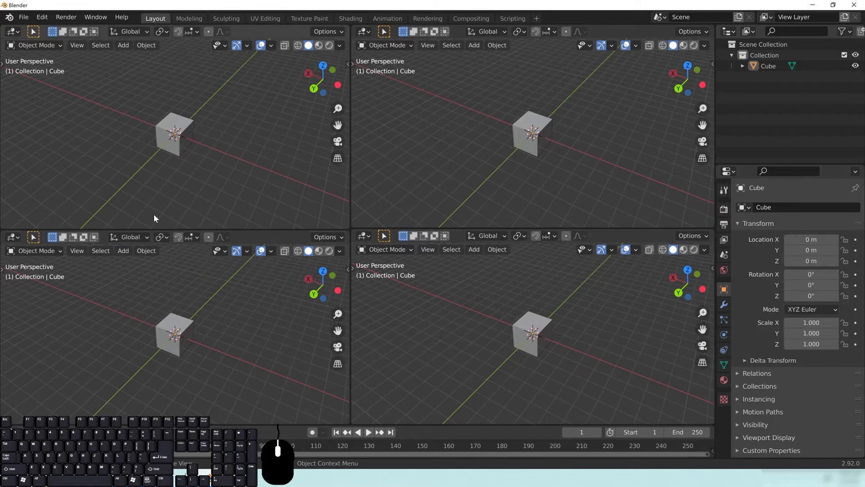
{"action": "middle_click_drag", "start_coordinate": [260, 174], "coordinate": [203, 127]}
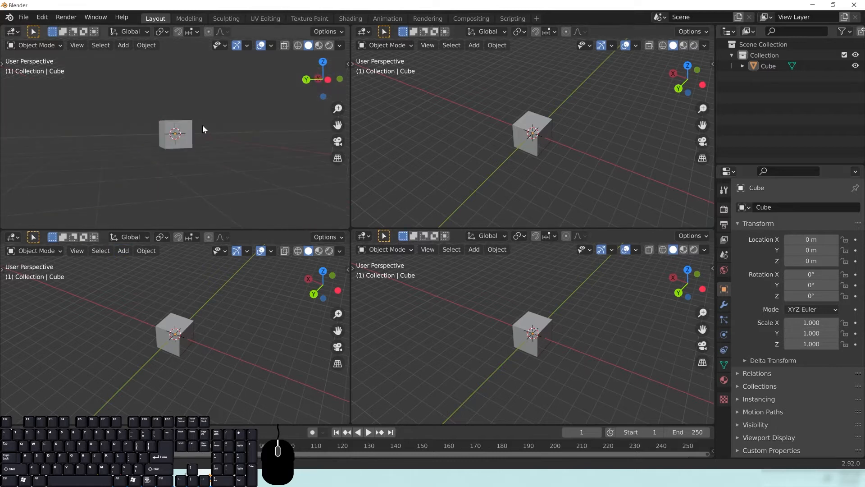
{"action": "middle_click_drag", "start_coordinate": [431, 169], "coordinate": [541, 134]}
{"action": "middle_click_drag", "start_coordinate": [519, 315], "coordinate": [405, 370]}
{"action": "middle_click_drag", "start_coordinate": [260, 336], "coordinate": [212, 279]}
{"action": "middle_click_drag", "start_coordinate": [208, 135], "coordinate": [193, 109]}
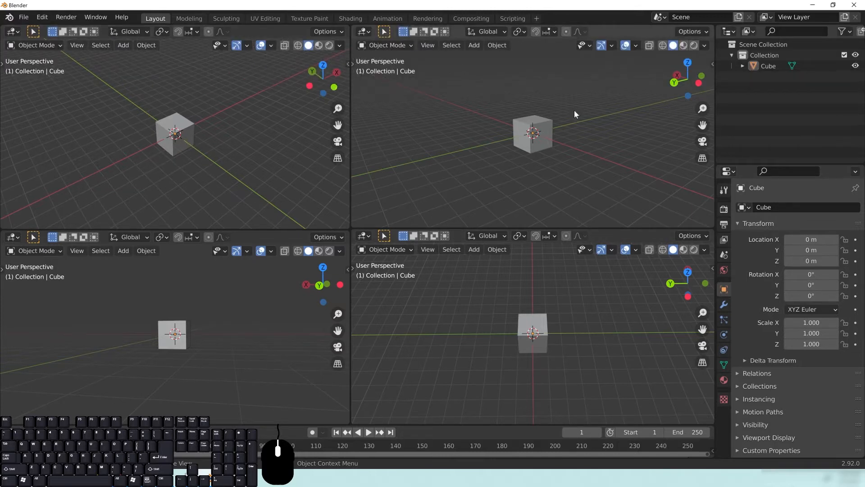
Step: Set the other three viewports, clockwise from the perspective one, to Front, Right and Top orthographic views, and enlarge the cube in the perspective view
{"action": "key", "text": "KP_5"}
{"action": "key", "text": "KP_1"}
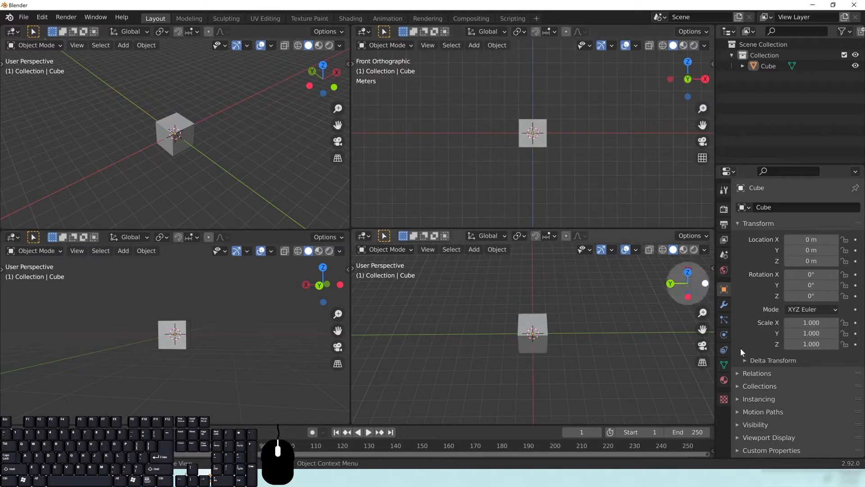
{"action": "key", "text": "KP_3"}
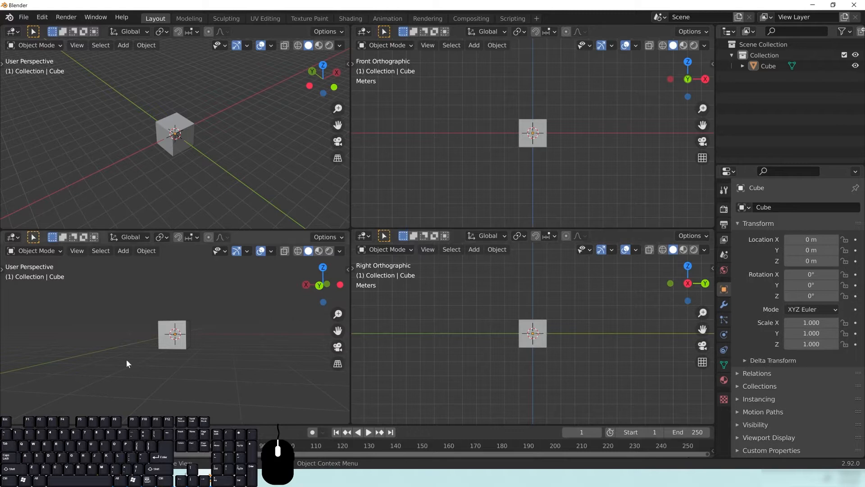
{"action": "key", "text": "KP_7"}
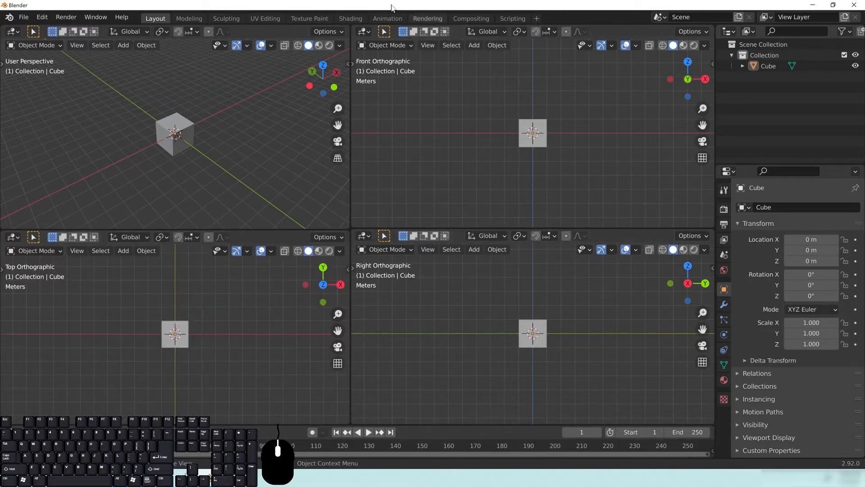
{"action": "mouse_move", "coordinate": [184, 134]}
{"action": "middle_mouse_down"}
{"action": "mouse_move", "coordinate": [190, 140]}
{"action": "mouse_move", "coordinate": [217, 124]}
{"action": "mouse_move", "coordinate": [106, 80]}
{"action": "mouse_move", "coordinate": [85, 158]}
{"action": "mouse_move", "coordinate": [114, 140]}
{"action": "mouse_move", "coordinate": [241, 133]}
{"action": "mouse_move", "coordinate": [167, 104]}
{"action": "mouse_move", "coordinate": [174, 145]}
{"action": "middle_mouse_up"}
{"action": "scroll", "coordinate": [174, 144], "scroll_direction": "up", "scroll_amount": 5}
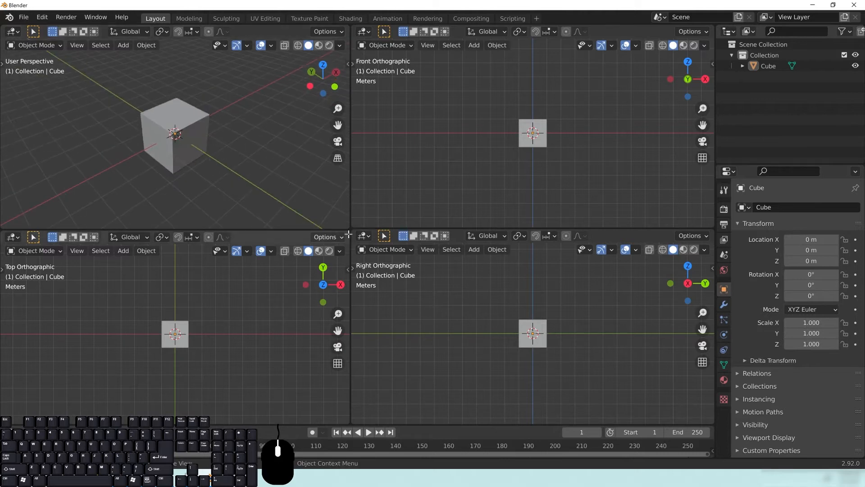
Step: Open the perspective viewport's sidebar, review the cube's transform values and dimensions, collapse the Transform section, and hide the sidebar again
{"action": "key", "text": "n"}
{"action": "key", "text": "n"}
{"action": "key", "text": "n"}
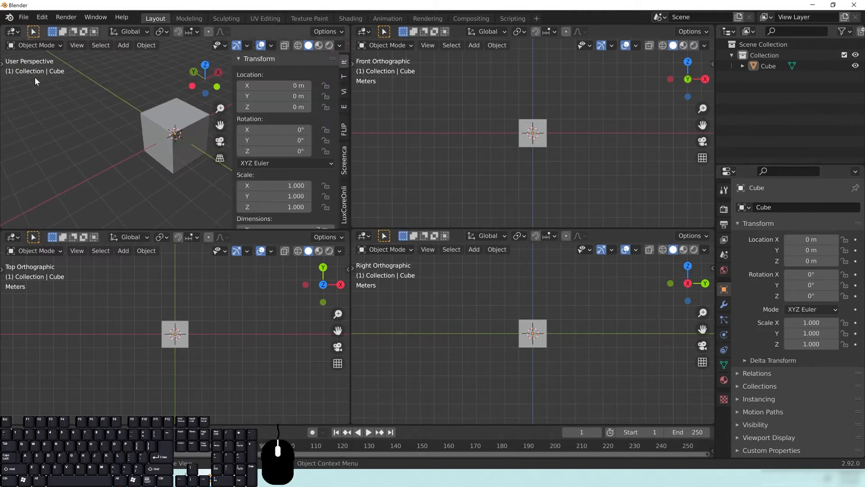
{"action": "scroll", "coordinate": [317, 160], "scroll_direction": "down", "scroll_amount": 3}
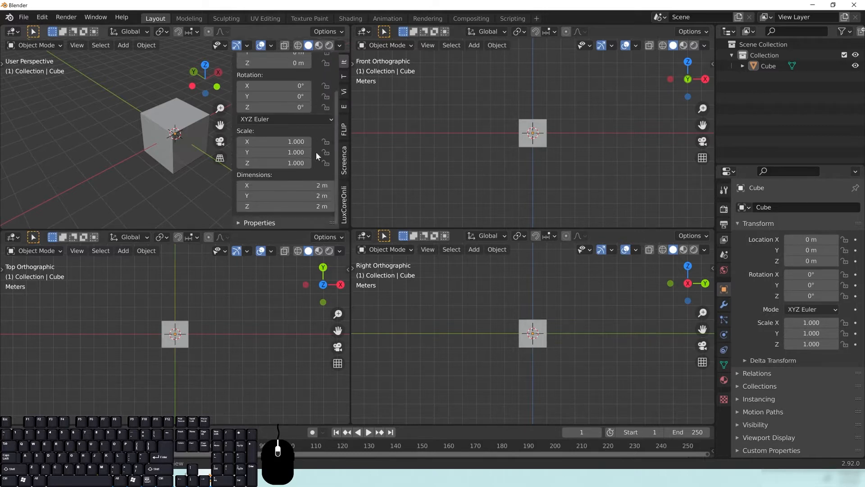
{"action": "scroll", "coordinate": [315, 152], "scroll_direction": "up", "scroll_amount": 3}
{"action": "left_click", "coordinate": [246, 58]}
{"action": "left_click", "coordinate": [251, 57]}
{"action": "left_click", "coordinate": [255, 60]}
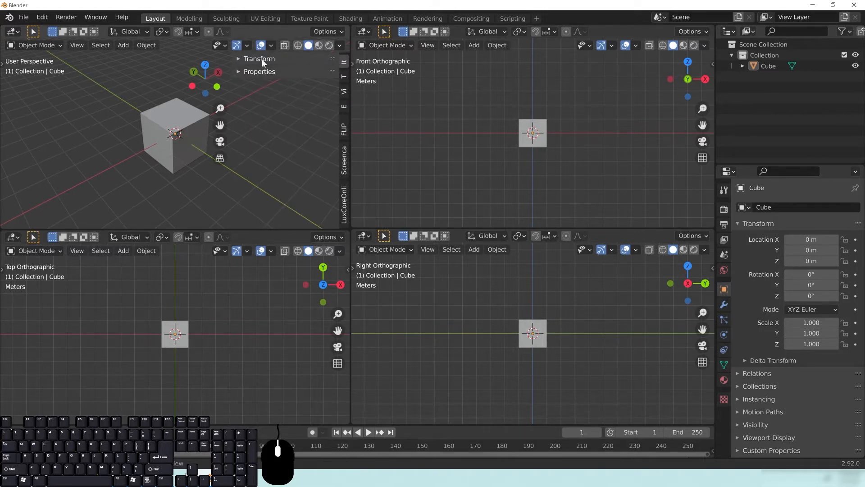
{"action": "key", "text": "n"}
Step: Show the toolbar in the perspective viewport and enlarge that viewport within the four-pane layout
{"action": "key", "text": "t"}
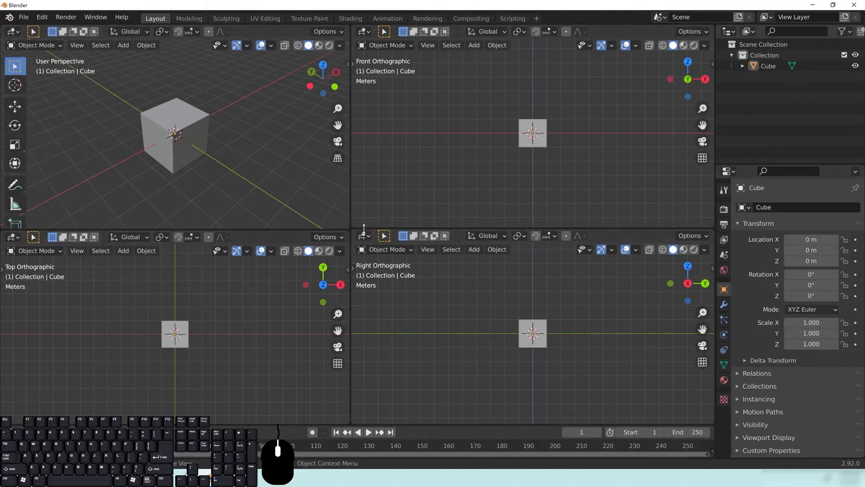
{"action": "left_click_drag", "start_coordinate": [351, 214], "coordinate": [406, 261]}
{"action": "left_click_drag", "start_coordinate": [440, 230], "coordinate": [439, 260]}
{"action": "middle_click_drag", "start_coordinate": [212, 158], "coordinate": [215, 134]}
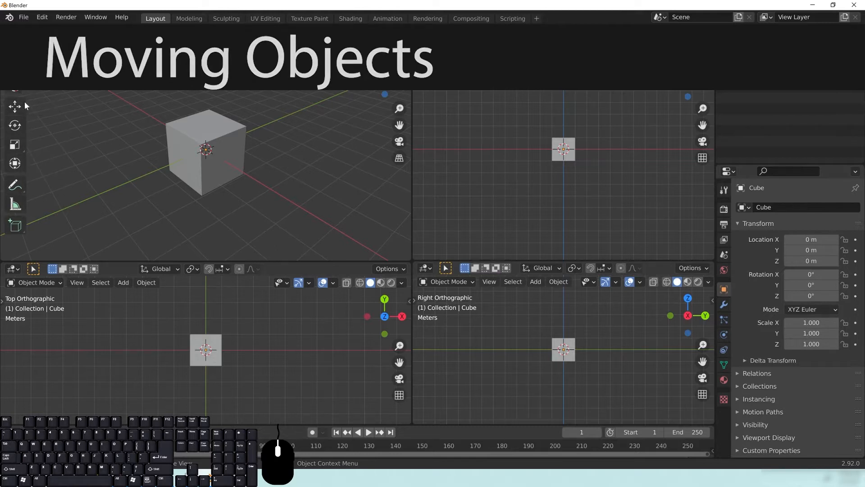
{"action": "scroll", "coordinate": [223, 163], "scroll_direction": "down", "scroll_amount": 3}
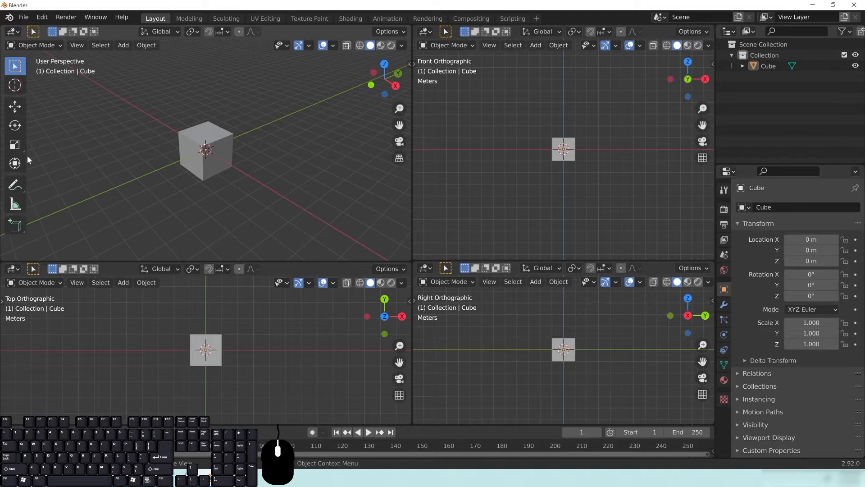
Step: Select the cube with the Move tool and slide it back and forth along the Y axis, ending at about Y 0.36 m
{"action": "left_click", "coordinate": [15, 107]}
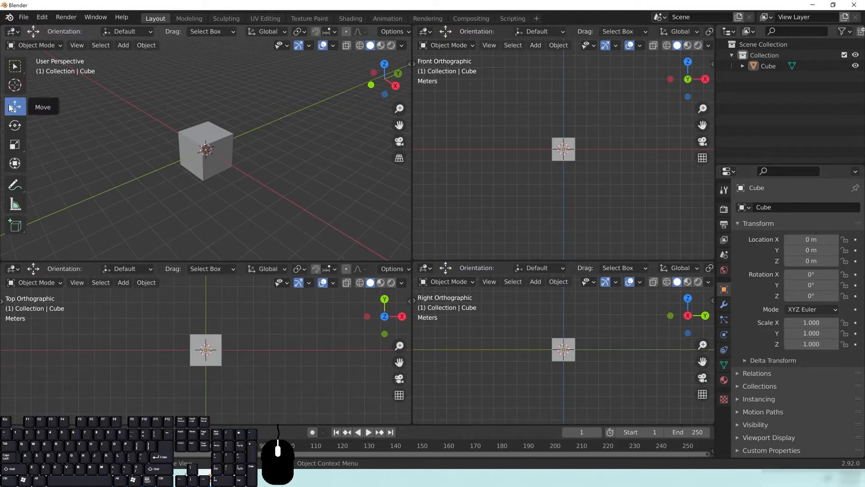
{"action": "left_click", "coordinate": [205, 141]}
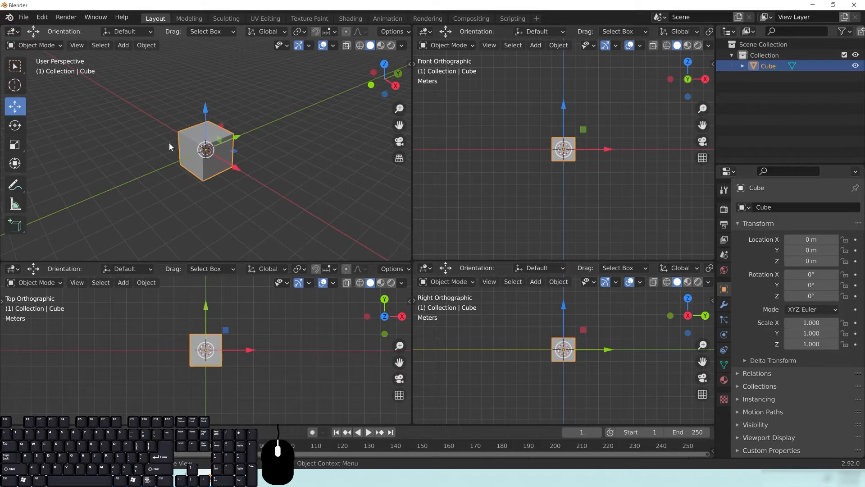
{"action": "middle_click_drag", "start_coordinate": [181, 158], "coordinate": [236, 140]}
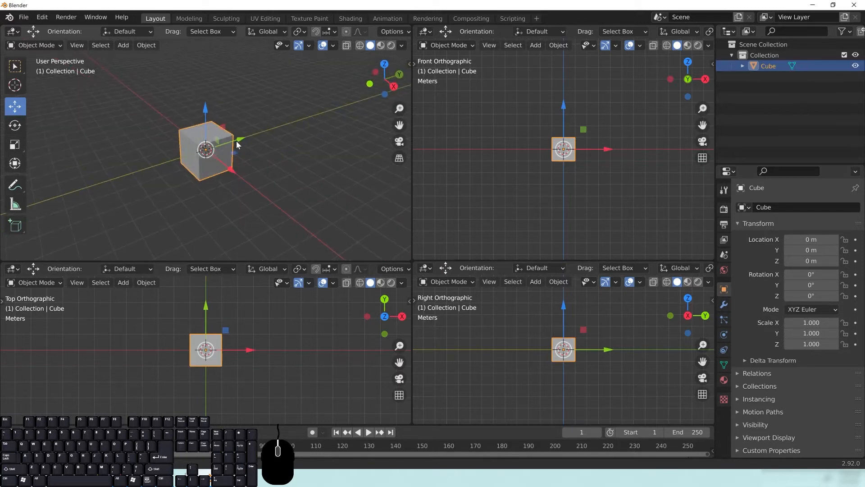
{"action": "middle_click_drag", "start_coordinate": [261, 147], "coordinate": [280, 140]}
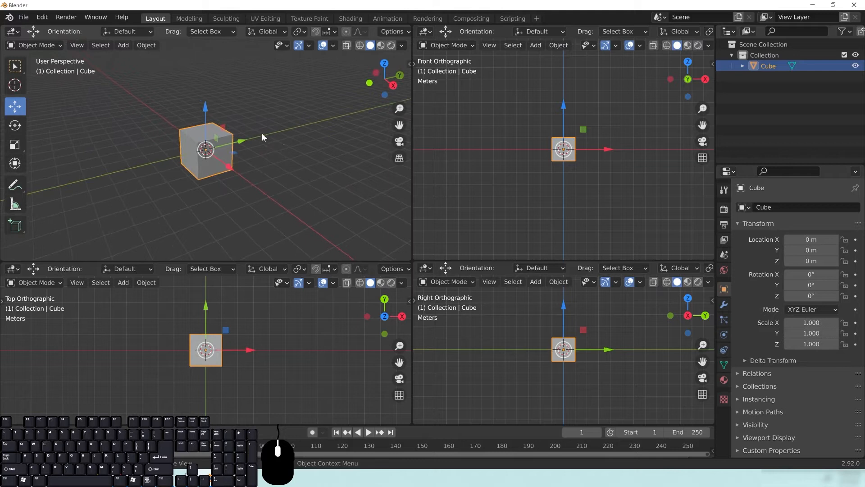
{"action": "mouse_move", "coordinate": [238, 139]}
{"action": "left_mouse_down"}
{"action": "mouse_move", "coordinate": [326, 124]}
{"action": "mouse_move", "coordinate": [182, 161]}
{"action": "mouse_move", "coordinate": [298, 136]}
{"action": "mouse_move", "coordinate": [159, 181]}
{"action": "mouse_move", "coordinate": [209, 146]}
{"action": "mouse_move", "coordinate": [276, 134]}
{"action": "mouse_move", "coordinate": [222, 144]}
{"action": "mouse_move", "coordinate": [230, 147]}
{"action": "left_mouse_up"}
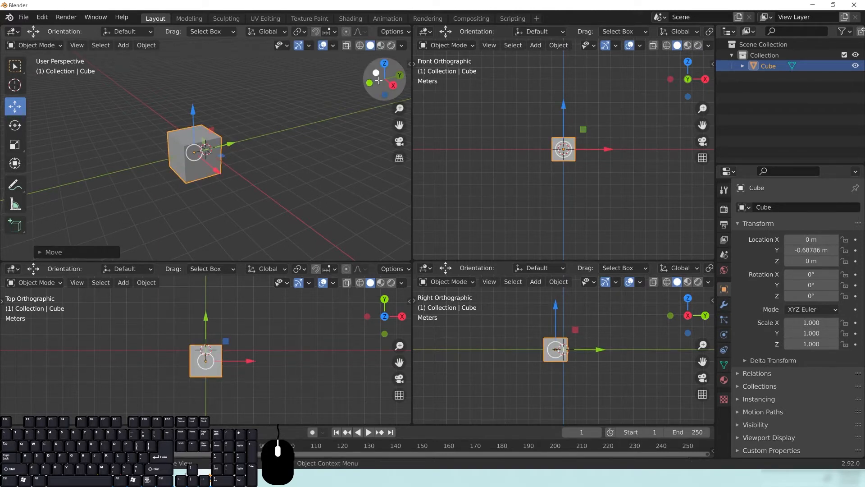
{"action": "left_click_drag", "start_coordinate": [229, 144], "coordinate": [224, 98]}
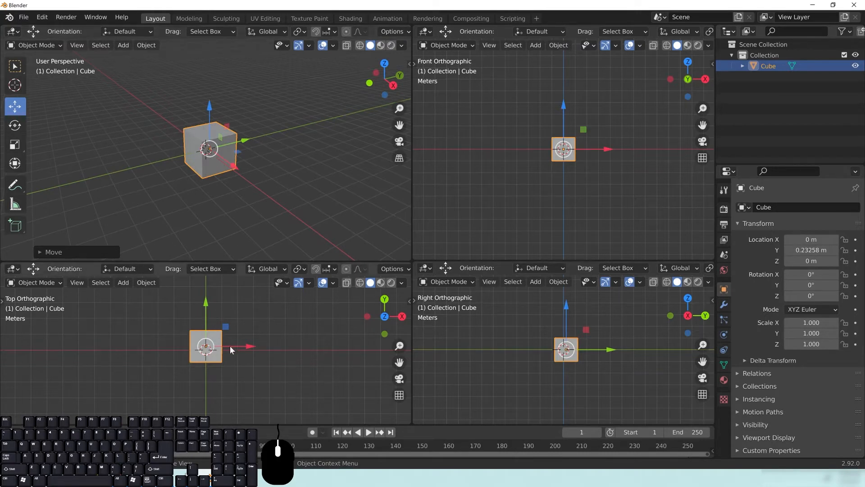
{"action": "left_click_drag", "start_coordinate": [245, 141], "coordinate": [255, 161]}
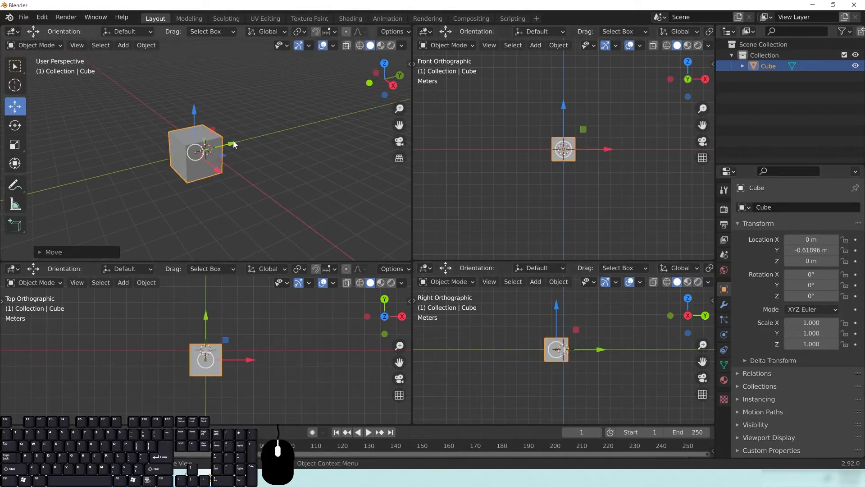
{"action": "left_click_drag", "start_coordinate": [231, 145], "coordinate": [253, 144]}
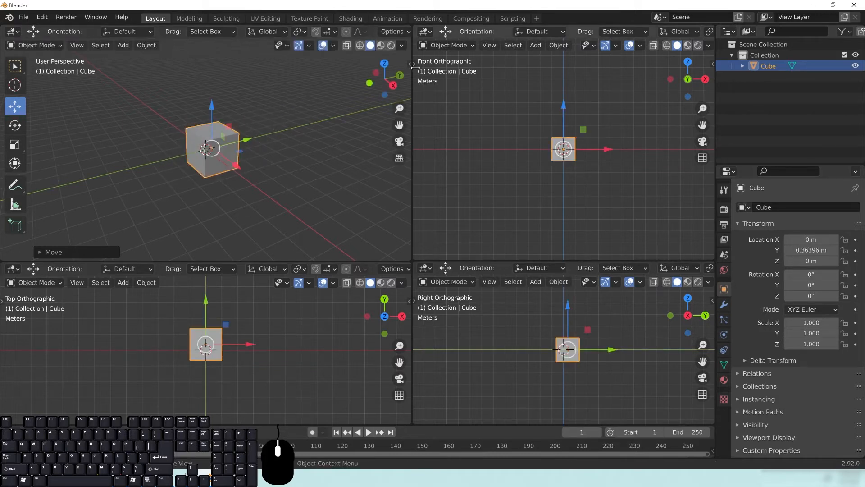
Step: Move the cube down and back up along the Z axis, ending at about Z 0.77 m
{"action": "middle_click_drag", "start_coordinate": [175, 158], "coordinate": [168, 185]}
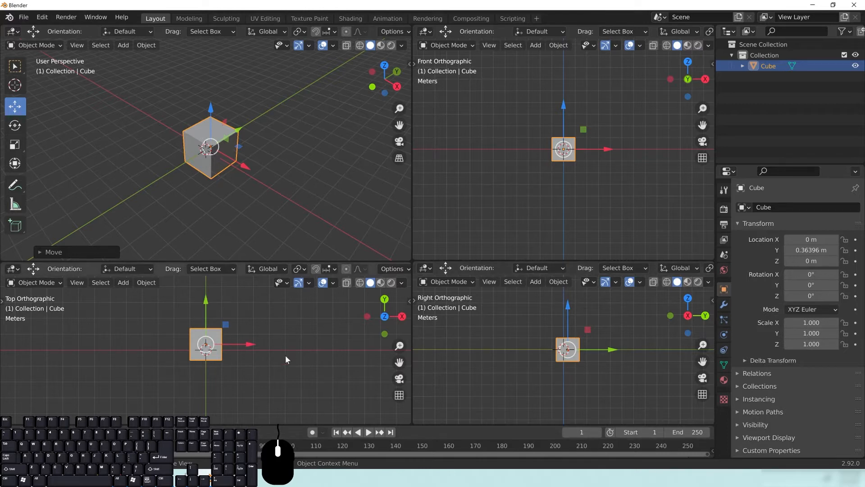
{"action": "left_click_drag", "start_coordinate": [210, 109], "coordinate": [215, 133]}
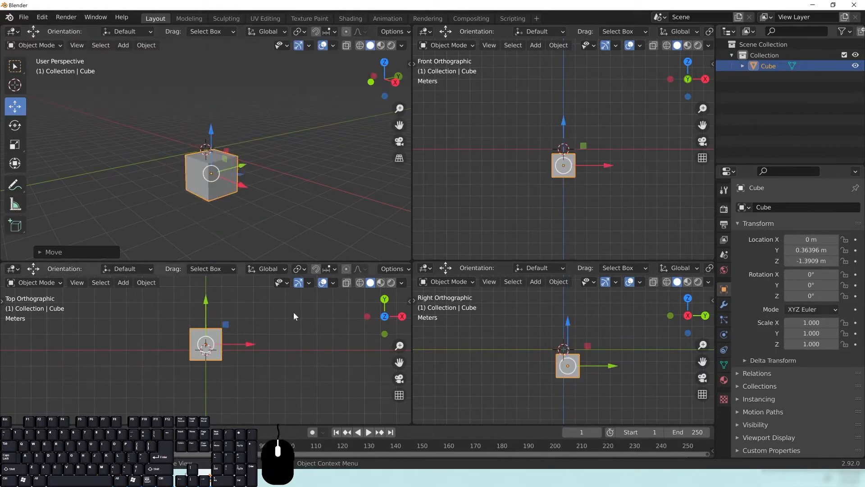
{"action": "left_click_drag", "start_coordinate": [213, 131], "coordinate": [215, 221]}
{"action": "right_click", "coordinate": [215, 221]}
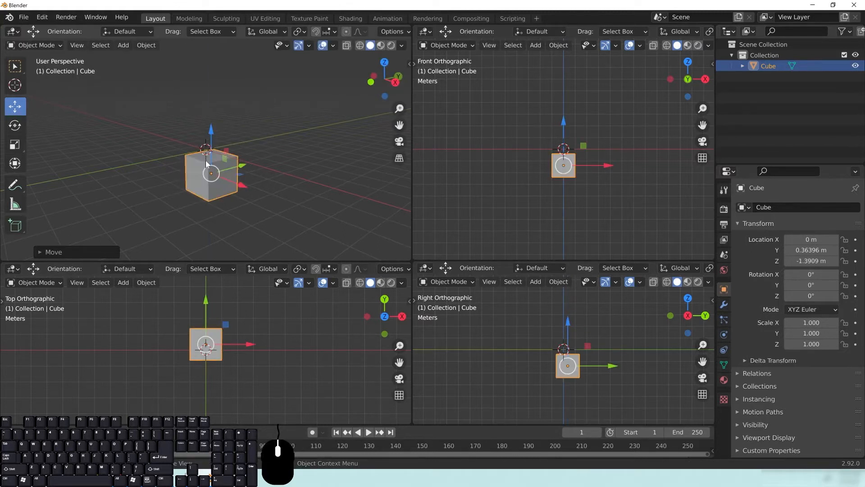
{"action": "left_click_drag", "start_coordinate": [210, 139], "coordinate": [228, 59]}
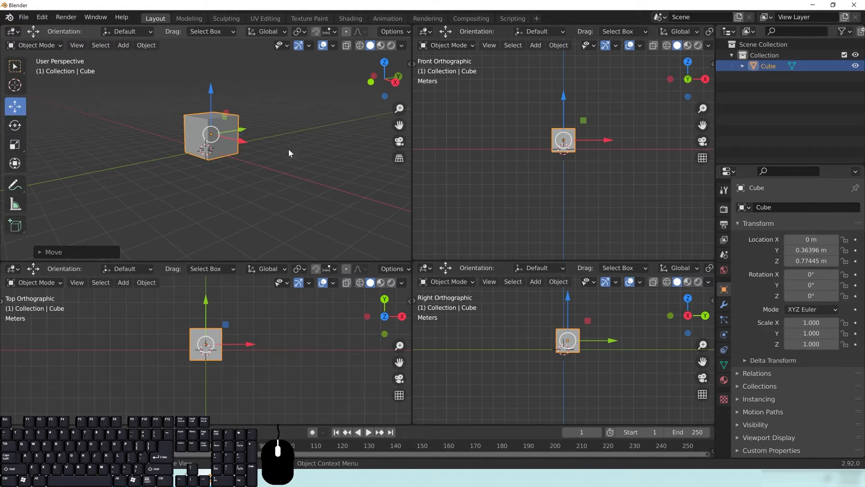
Step: Move the cube within the YZ plane using its plane handle, ending at about Y 1.34 m and Z -0.01 m
{"action": "middle_click_drag", "start_coordinate": [131, 139], "coordinate": [307, 187]}
{"action": "mouse_move", "coordinate": [233, 126]}
{"action": "middle_mouse_down"}
{"action": "mouse_move", "coordinate": [224, 148]}
{"action": "mouse_move", "coordinate": [234, 145]}
{"action": "mouse_move", "coordinate": [227, 139]}
{"action": "middle_mouse_up"}
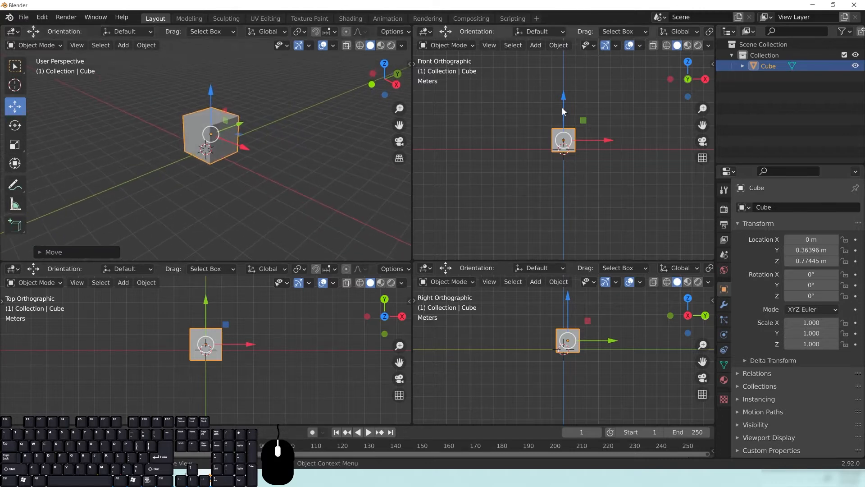
{"action": "middle_click_drag", "start_coordinate": [230, 168], "coordinate": [261, 156]}
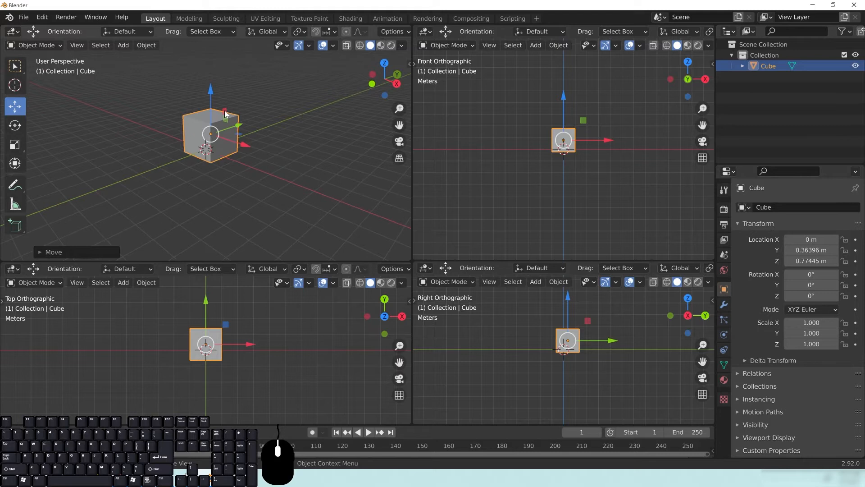
{"action": "mouse_move", "coordinate": [223, 111]}
{"action": "middle_mouse_down"}
{"action": "mouse_move", "coordinate": [246, 115]}
{"action": "mouse_move", "coordinate": [230, 114]}
{"action": "middle_mouse_up"}
{"action": "scroll", "coordinate": [228, 112], "scroll_direction": "up", "scroll_amount": 5}
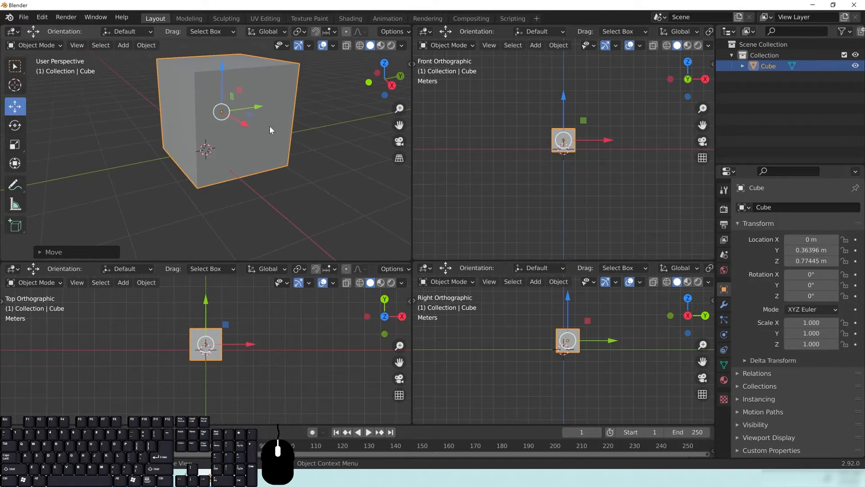
{"action": "middle_click_drag", "start_coordinate": [269, 126], "coordinate": [264, 139]}
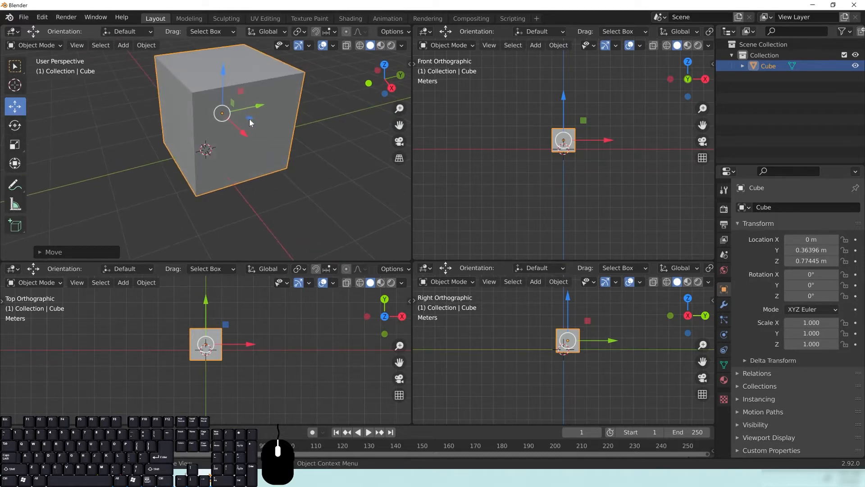
{"action": "scroll", "coordinate": [250, 118], "scroll_direction": "down", "scroll_amount": 5}
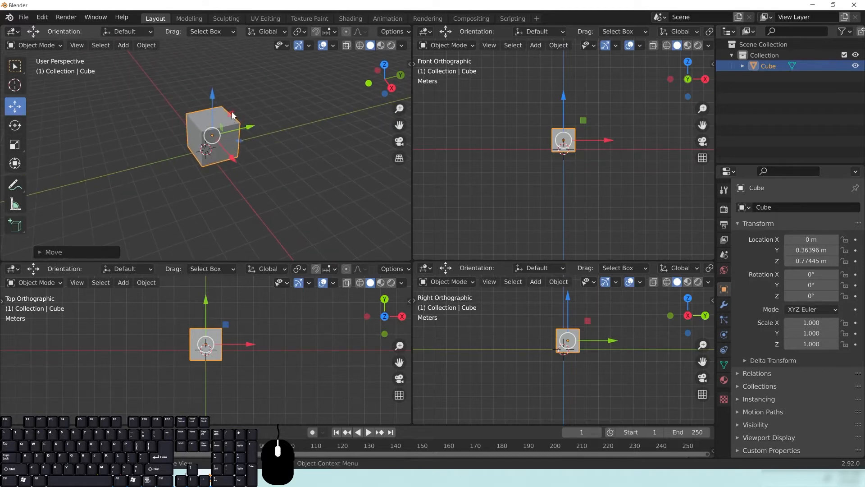
{"action": "mouse_move", "coordinate": [232, 115]}
{"action": "left_mouse_down"}
{"action": "mouse_move", "coordinate": [255, 105]}
{"action": "mouse_move", "coordinate": [216, 125]}
{"action": "mouse_move", "coordinate": [160, 132]}
{"action": "mouse_move", "coordinate": [178, 70]}
{"action": "mouse_move", "coordinate": [262, 64]}
{"action": "mouse_move", "coordinate": [294, 124]}
{"action": "mouse_move", "coordinate": [245, 167]}
{"action": "mouse_move", "coordinate": [153, 156]}
{"action": "mouse_move", "coordinate": [185, 67]}
{"action": "mouse_move", "coordinate": [277, 84]}
{"action": "mouse_move", "coordinate": [297, 128]}
{"action": "mouse_move", "coordinate": [233, 182]}
{"action": "mouse_move", "coordinate": [167, 131]}
{"action": "mouse_move", "coordinate": [224, 74]}
{"action": "mouse_move", "coordinate": [300, 108]}
{"action": "mouse_move", "coordinate": [297, 176]}
{"action": "mouse_move", "coordinate": [189, 162]}
{"action": "mouse_move", "coordinate": [246, 80]}
{"action": "mouse_move", "coordinate": [246, 94]}
{"action": "mouse_move", "coordinate": [185, 68]}
{"action": "mouse_move", "coordinate": [259, 119]}
{"action": "mouse_move", "coordinate": [195, 128]}
{"action": "mouse_move", "coordinate": [230, 100]}
{"action": "left_mouse_up"}
{"action": "middle_click_drag", "start_coordinate": [277, 143], "coordinate": [233, 134]}
{"action": "left_click_drag", "start_coordinate": [224, 124], "coordinate": [240, 150]}
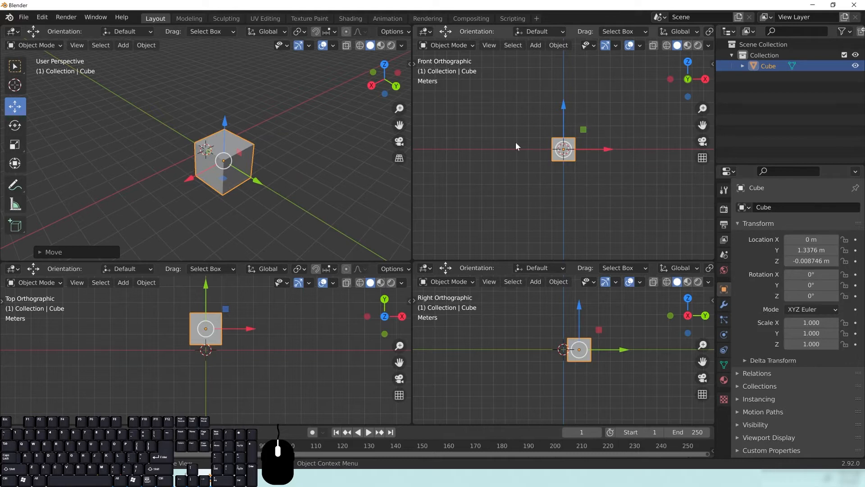
Step: Try the cube's other plane handles as well, moving it to about X -3.53 m, Y -2.07 m, Z -2.58 m
{"action": "mouse_move", "coordinate": [607, 150]}
{"action": "left_mouse_down"}
{"action": "mouse_move", "coordinate": [565, 148]}
{"action": "mouse_move", "coordinate": [645, 147]}
{"action": "mouse_move", "coordinate": [610, 148]}
{"action": "left_mouse_up"}
{"action": "right_click", "coordinate": [611, 147]}
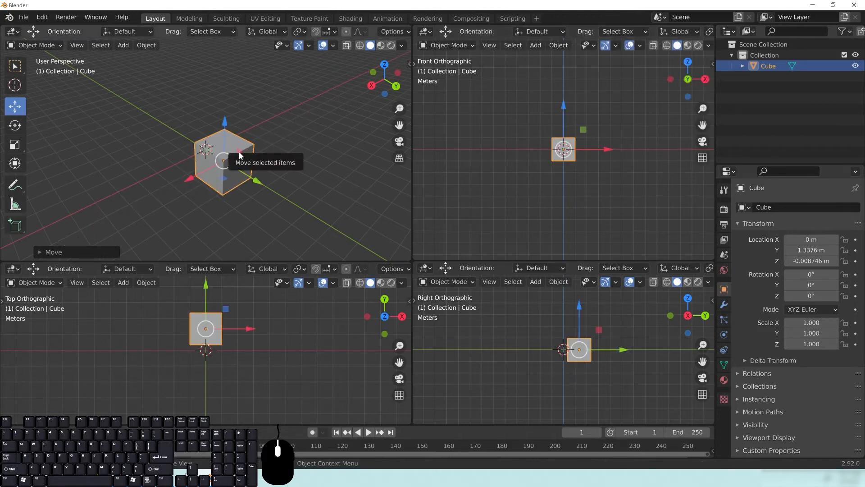
{"action": "mouse_move", "coordinate": [239, 156]}
{"action": "left_mouse_down"}
{"action": "mouse_move", "coordinate": [250, 155]}
{"action": "mouse_move", "coordinate": [264, 121]}
{"action": "mouse_move", "coordinate": [219, 72]}
{"action": "mouse_move", "coordinate": [167, 109]}
{"action": "mouse_move", "coordinate": [226, 161]}
{"action": "mouse_move", "coordinate": [288, 118]}
{"action": "mouse_move", "coordinate": [185, 85]}
{"action": "mouse_move", "coordinate": [254, 185]}
{"action": "mouse_move", "coordinate": [266, 110]}
{"action": "mouse_move", "coordinate": [192, 164]}
{"action": "mouse_move", "coordinate": [251, 159]}
{"action": "left_mouse_up"}
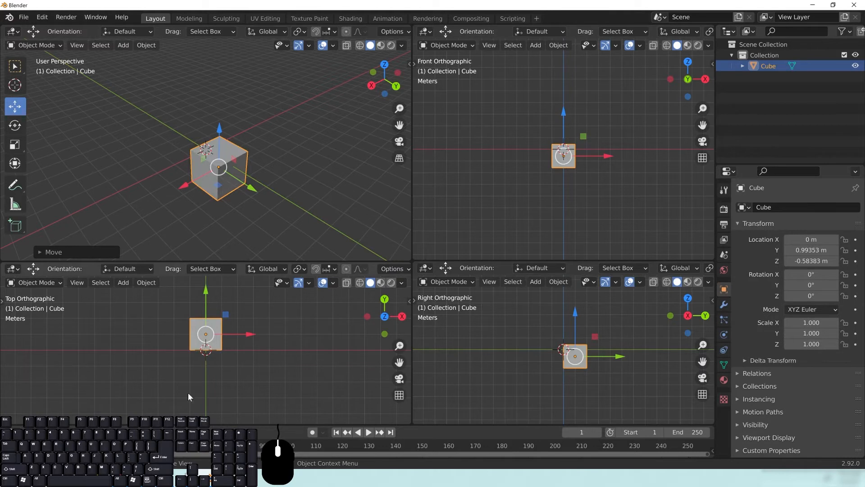
{"action": "left_click_drag", "start_coordinate": [235, 159], "coordinate": [172, 96]}
{"action": "left_click_drag", "start_coordinate": [190, 73], "coordinate": [203, 154]}
{"action": "left_click_drag", "start_coordinate": [169, 128], "coordinate": [243, 179]}
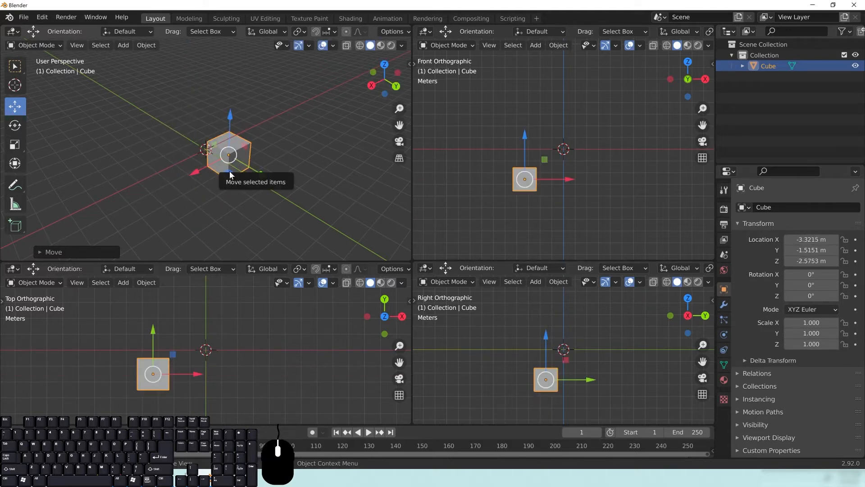
{"action": "mouse_move", "coordinate": [230, 172]}
{"action": "left_mouse_down"}
{"action": "mouse_move", "coordinate": [212, 173]}
{"action": "mouse_move", "coordinate": [223, 178]}
{"action": "mouse_move", "coordinate": [230, 212]}
{"action": "mouse_move", "coordinate": [247, 235]}
{"action": "mouse_move", "coordinate": [237, 223]}
{"action": "mouse_move", "coordinate": [280, 155]}
{"action": "mouse_move", "coordinate": [214, 135]}
{"action": "mouse_move", "coordinate": [182, 197]}
{"action": "mouse_move", "coordinate": [158, 176]}
{"action": "mouse_move", "coordinate": [264, 101]}
{"action": "mouse_move", "coordinate": [144, 202]}
{"action": "mouse_move", "coordinate": [353, 175]}
{"action": "mouse_move", "coordinate": [207, 111]}
{"action": "mouse_move", "coordinate": [311, 149]}
{"action": "mouse_move", "coordinate": [156, 165]}
{"action": "mouse_move", "coordinate": [186, 149]}
{"action": "mouse_move", "coordinate": [188, 137]}
{"action": "mouse_move", "coordinate": [191, 152]}
{"action": "mouse_move", "coordinate": [222, 178]}
{"action": "left_mouse_up"}
Step: Move the cube freely in the perspective viewport from different view angles, to about X 2.96 m, Y 3.01 m, Z 0.56 m
{"action": "middle_click_drag", "start_coordinate": [298, 199], "coordinate": [218, 132]}
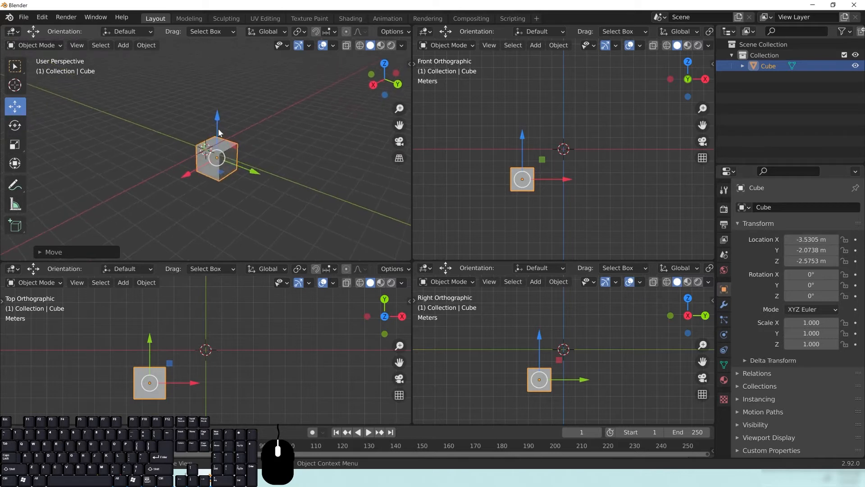
{"action": "mouse_move", "coordinate": [215, 155]}
{"action": "left_mouse_down"}
{"action": "mouse_move", "coordinate": [246, 111]}
{"action": "mouse_move", "coordinate": [144, 86]}
{"action": "mouse_move", "coordinate": [125, 173]}
{"action": "mouse_move", "coordinate": [276, 191]}
{"action": "mouse_move", "coordinate": [241, 84]}
{"action": "mouse_move", "coordinate": [170, 173]}
{"action": "mouse_move", "coordinate": [147, 156]}
{"action": "mouse_move", "coordinate": [176, 118]}
{"action": "mouse_move", "coordinate": [318, 140]}
{"action": "mouse_move", "coordinate": [224, 160]}
{"action": "left_mouse_up"}
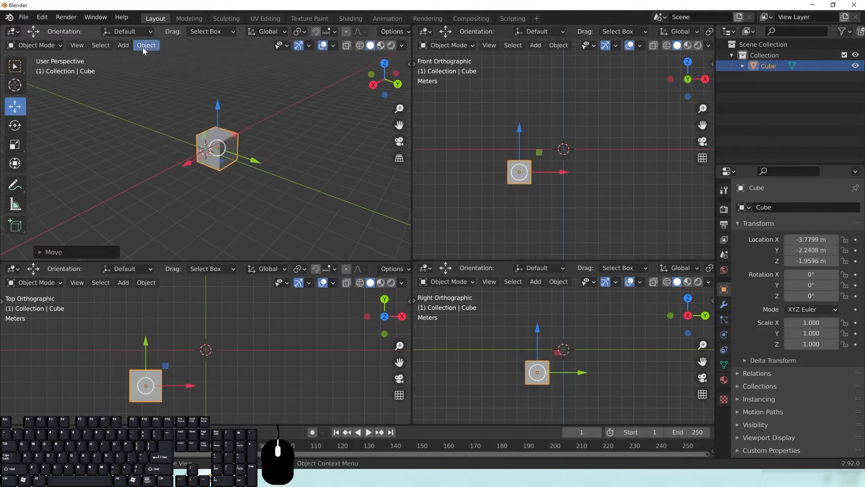
{"action": "middle_click_drag", "start_coordinate": [225, 198], "coordinate": [276, 182]}
{"action": "left_click_drag", "start_coordinate": [289, 191], "coordinate": [129, 144]}
{"action": "middle_click_drag", "start_coordinate": [129, 144], "coordinate": [218, 134]}
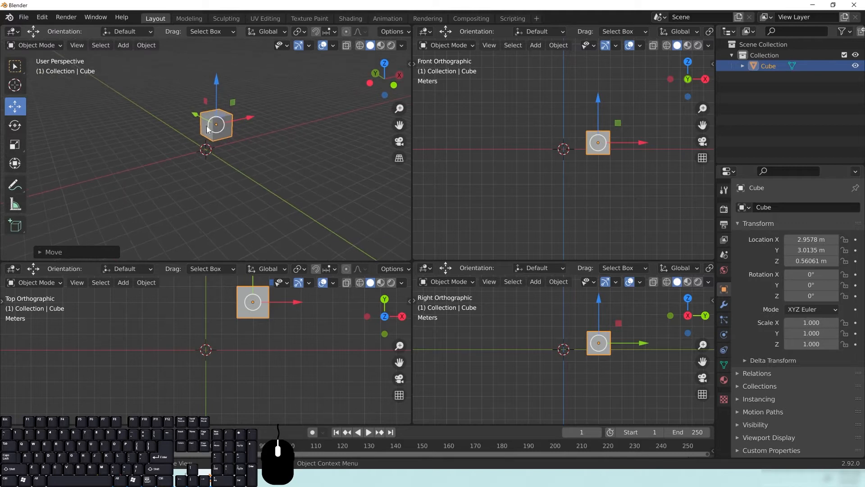
Step: View the cube from beneath the grid and move it freely to about X 0.70 m, Y 2.63 m, Z -2.91 m
{"action": "middle_click_drag", "start_coordinate": [215, 182], "coordinate": [224, 162]}
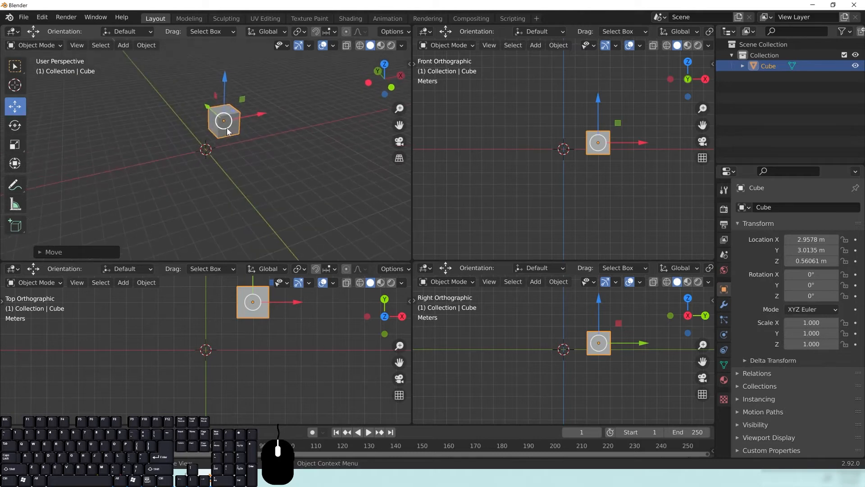
{"action": "middle_click_drag", "start_coordinate": [252, 114], "coordinate": [49, 106]}
{"action": "middle_click_drag", "start_coordinate": [212, 98], "coordinate": [220, 77]}
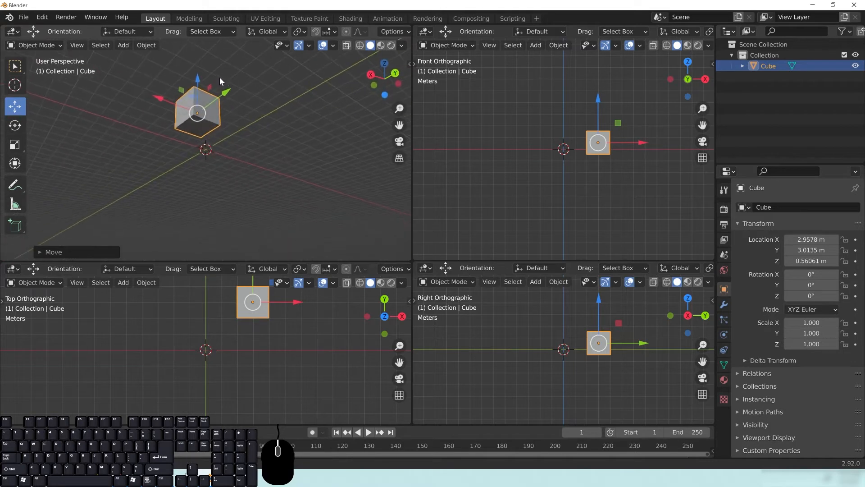
{"action": "left_click_drag", "start_coordinate": [198, 113], "coordinate": [221, 176]}
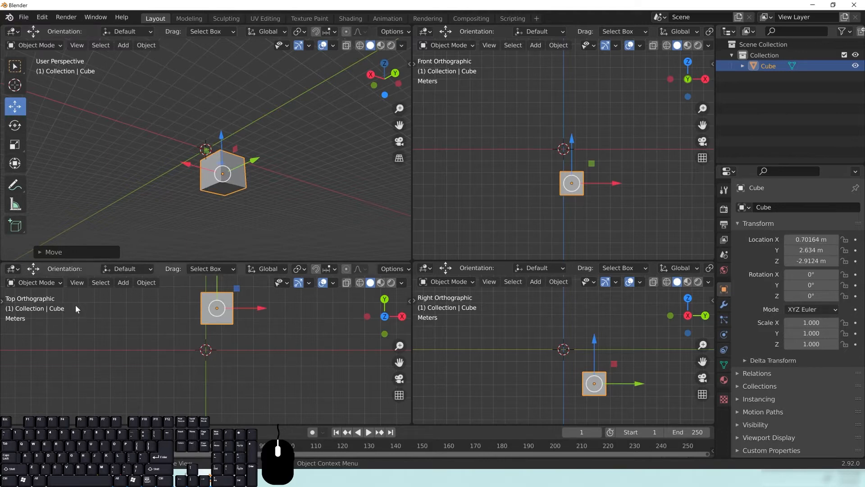
Step: Hide the perspective viewport's overlays and move the cube freely in the Top, Front and Right views to about X -4.82 m, Y 0.31 m, Z -1.06 m
{"action": "middle_click_drag", "start_coordinate": [268, 114], "coordinate": [183, 212]}
{"action": "middle_click_drag", "start_coordinate": [214, 143], "coordinate": [254, 190]}
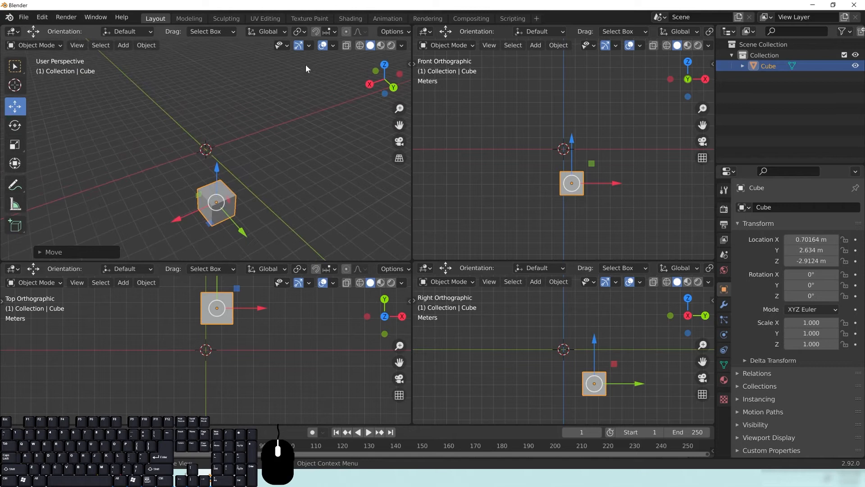
{"action": "left_click", "coordinate": [323, 46]}
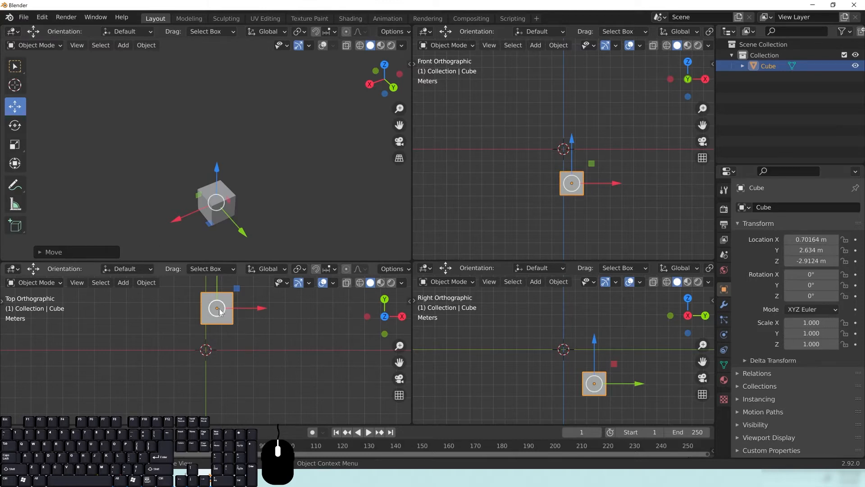
{"action": "left_click_drag", "start_coordinate": [217, 315], "coordinate": [181, 327]}
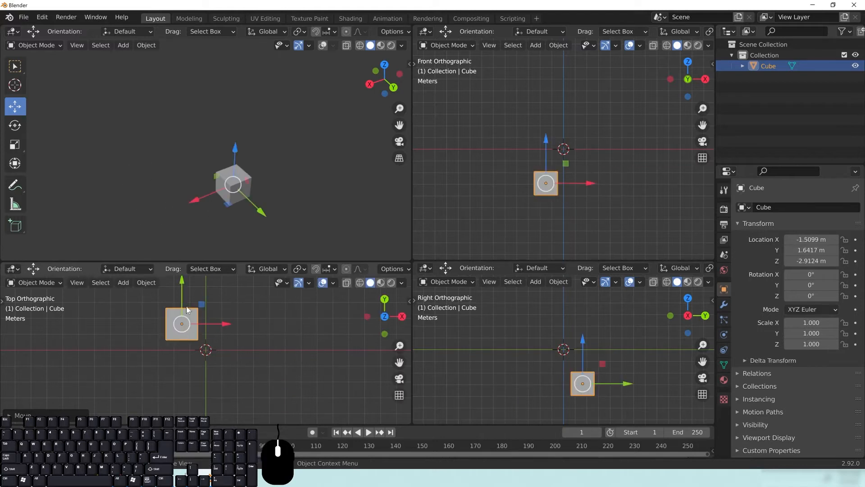
{"action": "left_click_drag", "start_coordinate": [188, 332], "coordinate": [235, 330]}
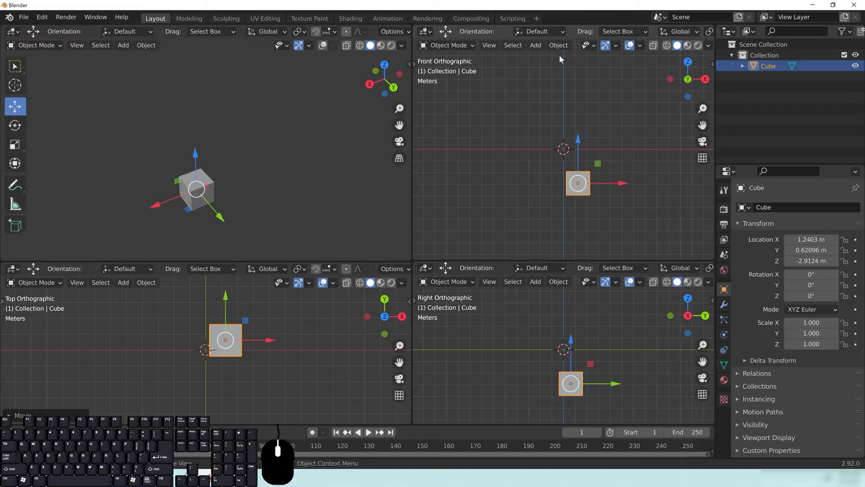
{"action": "left_click_drag", "start_coordinate": [578, 185], "coordinate": [519, 154]}
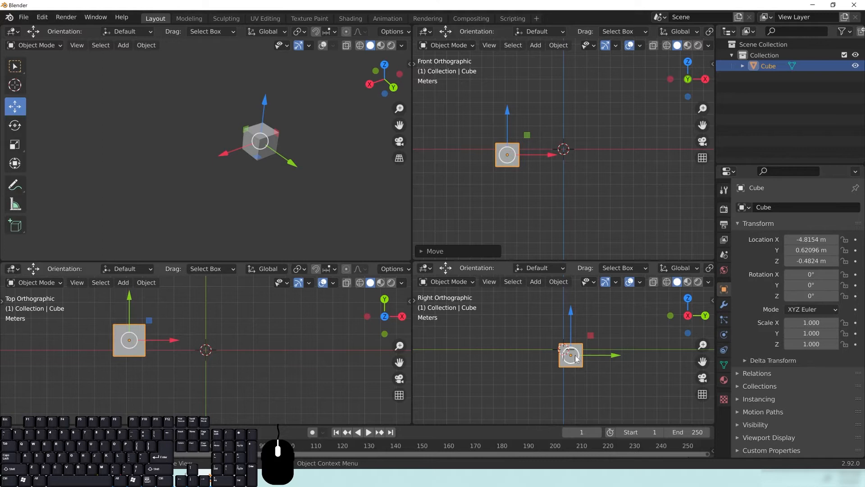
{"action": "mouse_move", "coordinate": [571, 357]}
{"action": "left_mouse_down"}
{"action": "mouse_move", "coordinate": [596, 303]}
{"action": "mouse_move", "coordinate": [478, 366]}
{"action": "mouse_move", "coordinate": [629, 388]}
{"action": "mouse_move", "coordinate": [542, 313]}
{"action": "mouse_move", "coordinate": [506, 400]}
{"action": "mouse_move", "coordinate": [636, 323]}
{"action": "mouse_move", "coordinate": [516, 329]}
{"action": "mouse_move", "coordinate": [587, 389]}
{"action": "mouse_move", "coordinate": [558, 335]}
{"action": "mouse_move", "coordinate": [569, 301]}
{"action": "mouse_move", "coordinate": [633, 311]}
{"action": "mouse_move", "coordinate": [622, 368]}
{"action": "mouse_move", "coordinate": [552, 408]}
{"action": "mouse_move", "coordinate": [478, 361]}
{"action": "mouse_move", "coordinate": [570, 294]}
{"action": "mouse_move", "coordinate": [602, 344]}
{"action": "mouse_move", "coordinate": [572, 338]}
{"action": "mouse_move", "coordinate": [565, 358]}
{"action": "left_mouse_up"}
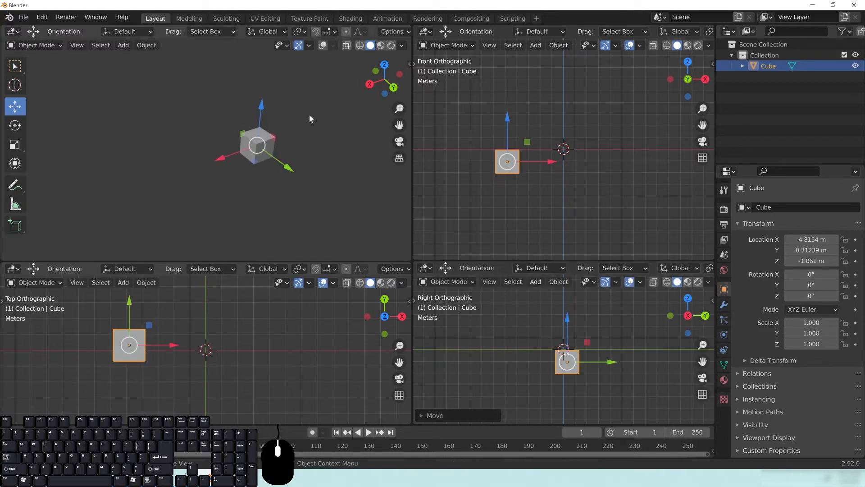
Step: Show the perspective viewport's overlays again and move the cube there to about X 1.38 m, Y 1.72 m, Z 1.66 m
{"action": "left_click", "coordinate": [322, 46]}
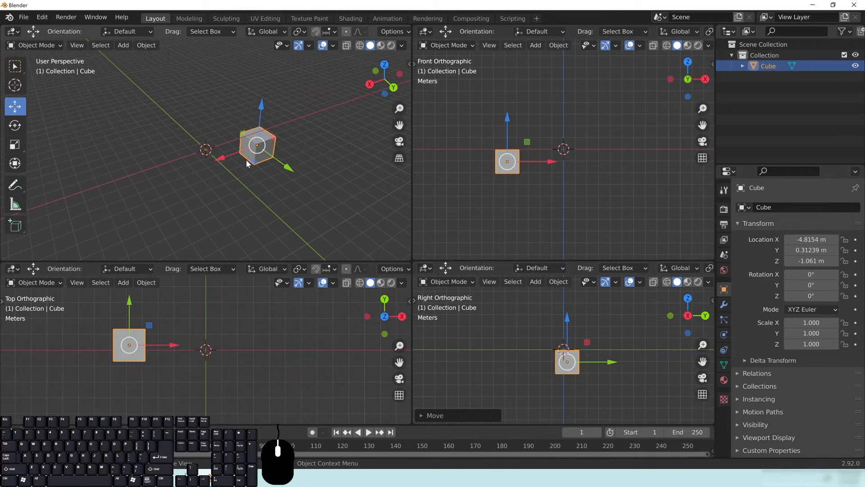
{"action": "left_click_drag", "start_coordinate": [224, 157], "coordinate": [245, 169]}
{"action": "left_click_drag", "start_coordinate": [183, 159], "coordinate": [162, 165]}
{"action": "left_click_drag", "start_coordinate": [225, 177], "coordinate": [162, 160]}
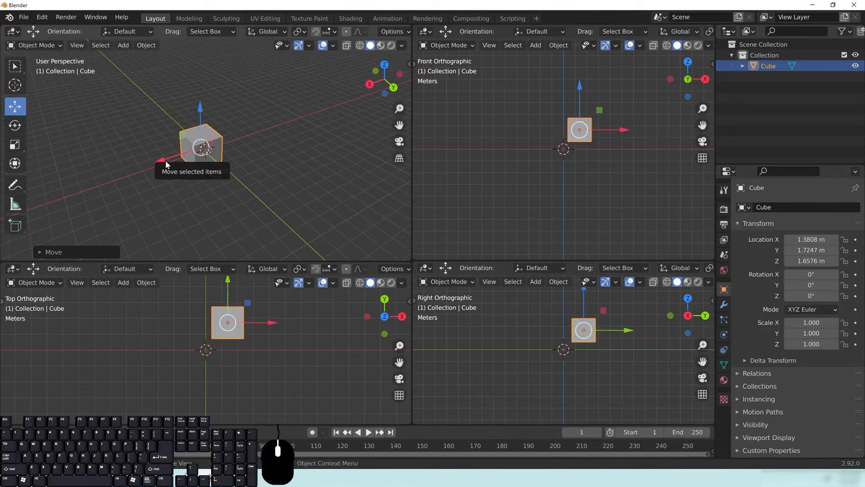
Step: Move the cube freely in the Top and Right views back near the origin, to about X -0.01 m, Y 0.01 m, Z 0.08 m
{"action": "left_click_drag", "start_coordinate": [227, 325], "coordinate": [206, 353]}
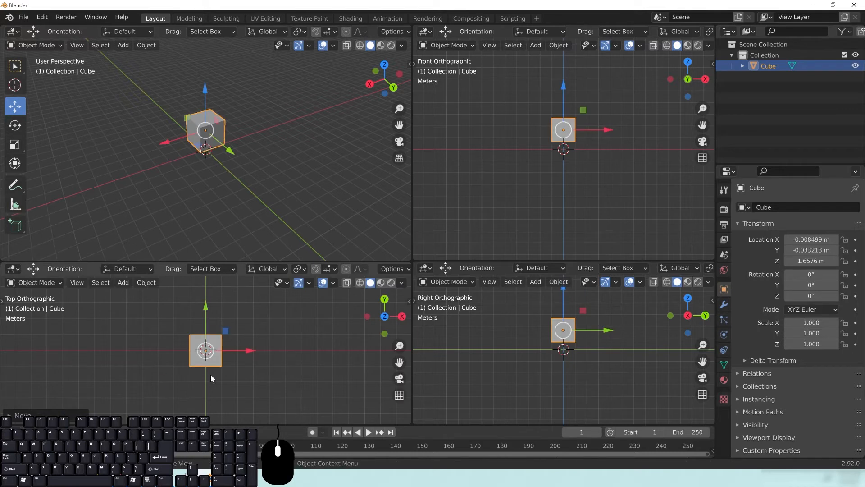
{"action": "left_click_drag", "start_coordinate": [563, 332], "coordinate": [564, 350]}
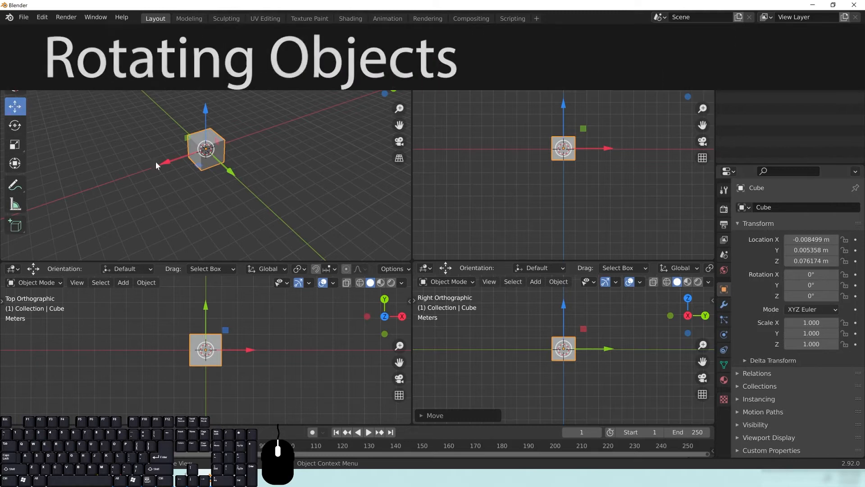
Step: Rotate the cube about the Y, X and Z axes in turn, to about X 91.1°, Y -183°, Z 233°
{"action": "left_click", "coordinate": [21, 124]}
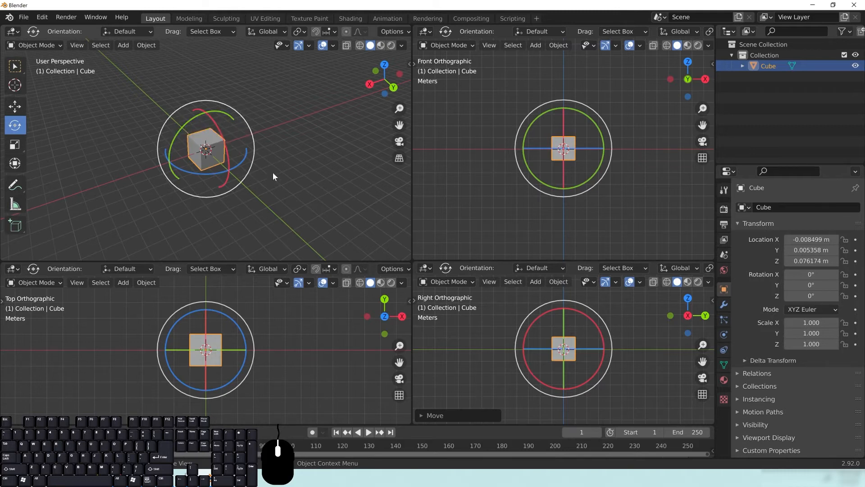
{"action": "left_click_drag", "start_coordinate": [178, 130], "coordinate": [271, 105]}
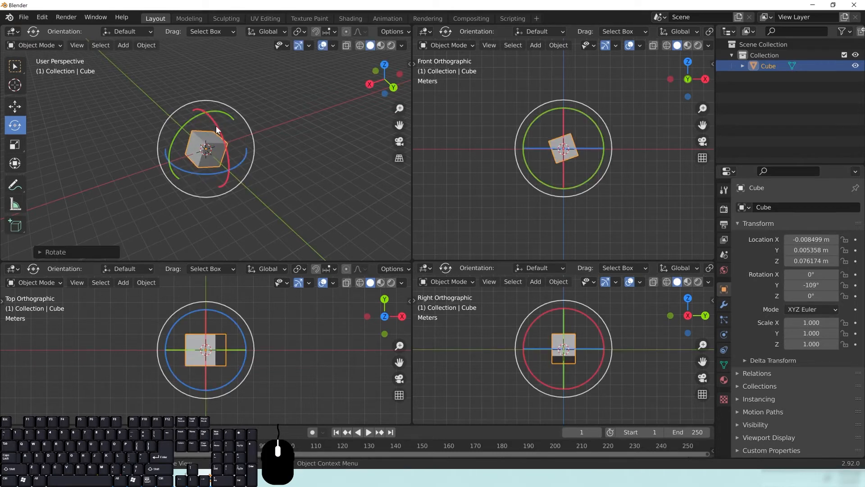
{"action": "left_click_drag", "start_coordinate": [218, 129], "coordinate": [253, 174]}
{"action": "left_click_drag", "start_coordinate": [184, 170], "coordinate": [292, 147]}
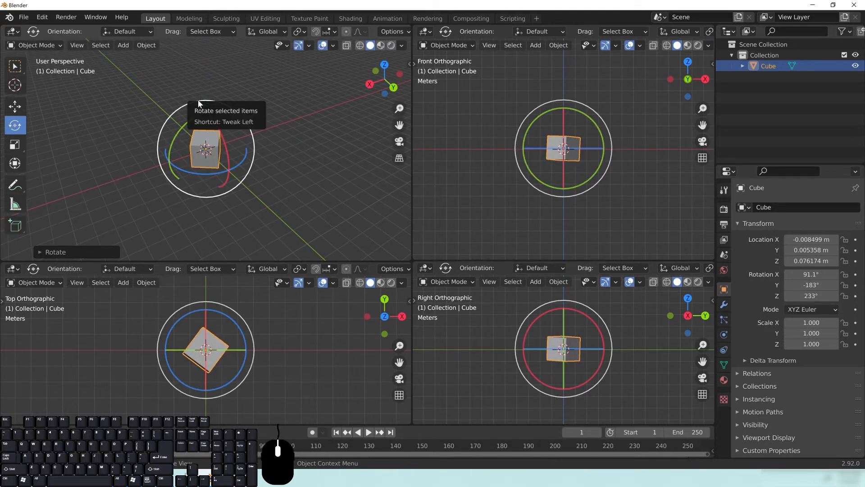
Step: Rotate the cube about the view axis and freely with trackball rotation, to about X -1707°, Y -219°, Z -716°
{"action": "left_click_drag", "start_coordinate": [199, 100], "coordinate": [201, 183]}
{"action": "left_click_drag", "start_coordinate": [206, 151], "coordinate": [239, 113]}
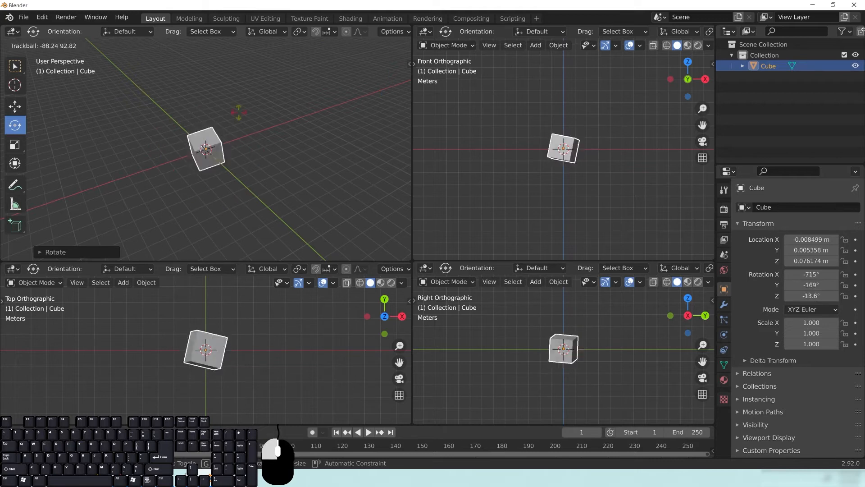
{"action": "left_click_drag", "start_coordinate": [231, 195], "coordinate": [191, 118]}
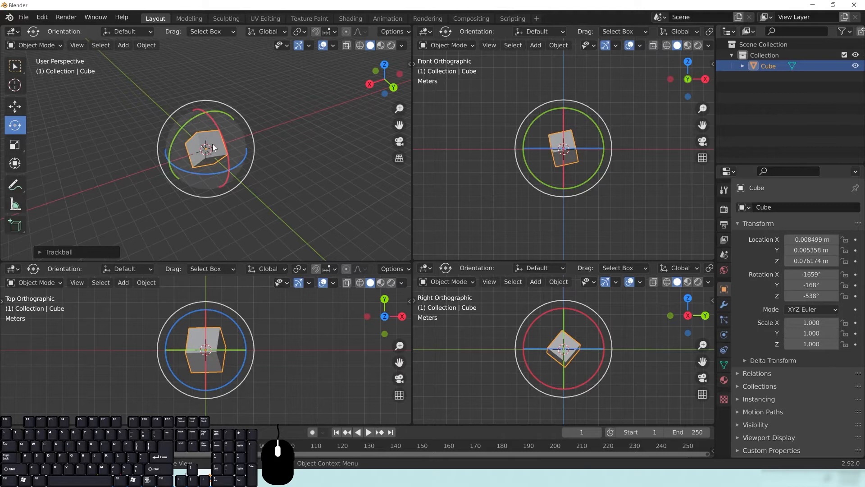
{"action": "left_click_drag", "start_coordinate": [227, 134], "coordinate": [175, 133]}
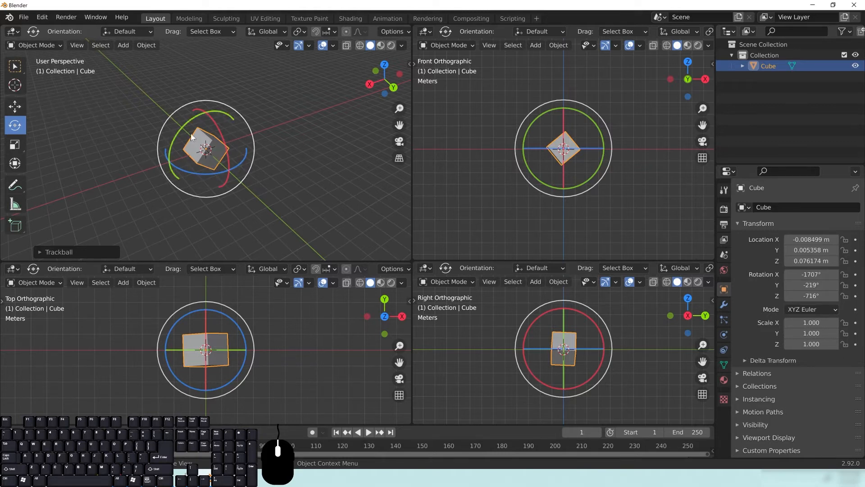
Step: Scale the cube up along the global Y, X and Z axes in turn, to about X 3.829, Y 3.632, Z 4.271
{"action": "left_click", "coordinate": [14, 144]}
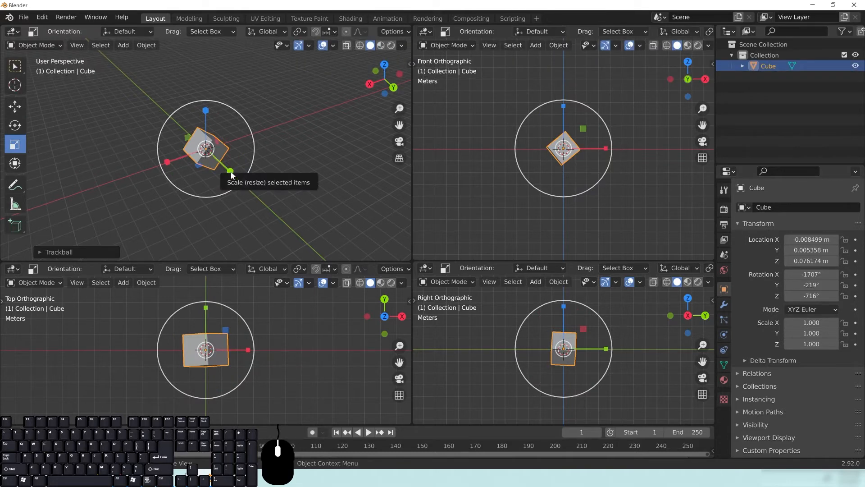
{"action": "left_click_drag", "start_coordinate": [230, 171], "coordinate": [191, 129]}
{"action": "right_click", "coordinate": [191, 129]}
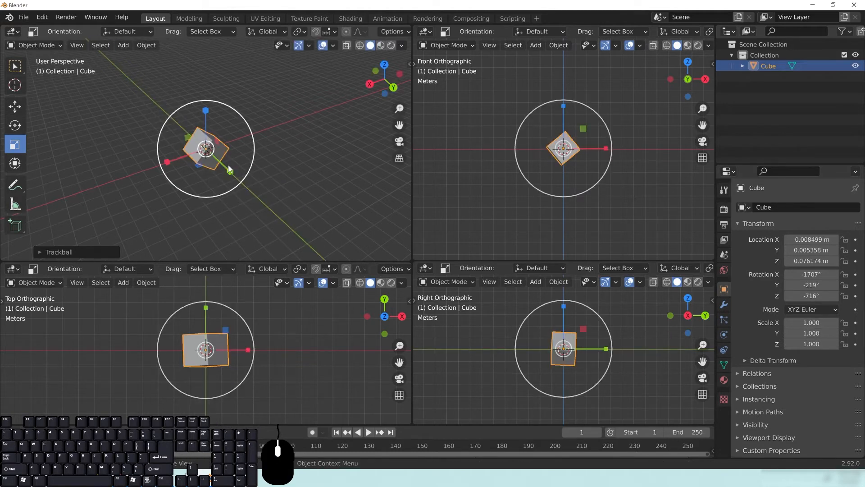
{"action": "left_click_drag", "start_coordinate": [230, 171], "coordinate": [324, 241]}
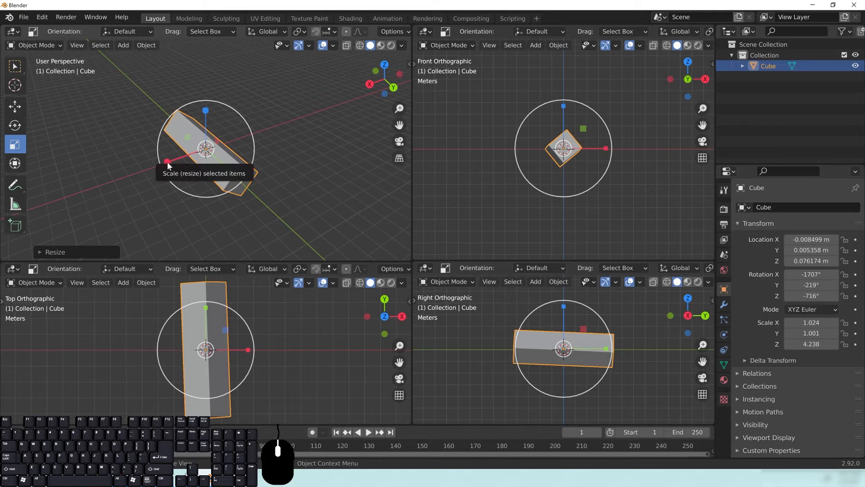
{"action": "left_click_drag", "start_coordinate": [168, 161], "coordinate": [93, 193]}
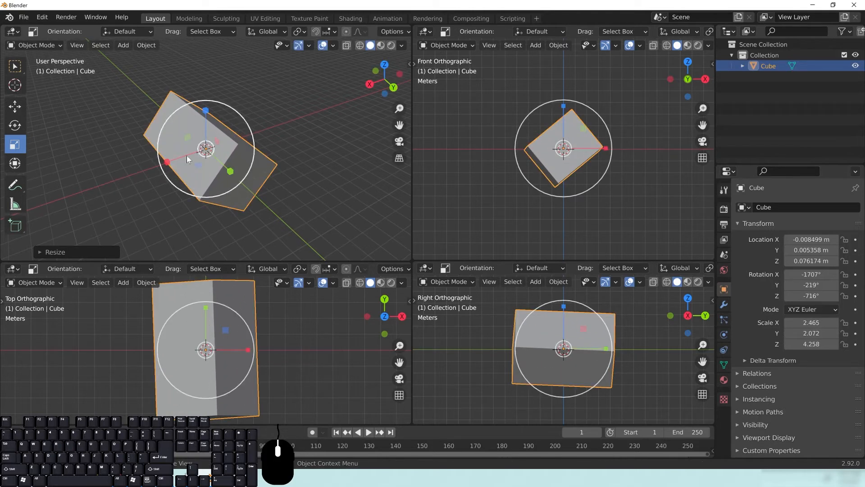
{"action": "left_click_drag", "start_coordinate": [206, 116], "coordinate": [219, 118]}
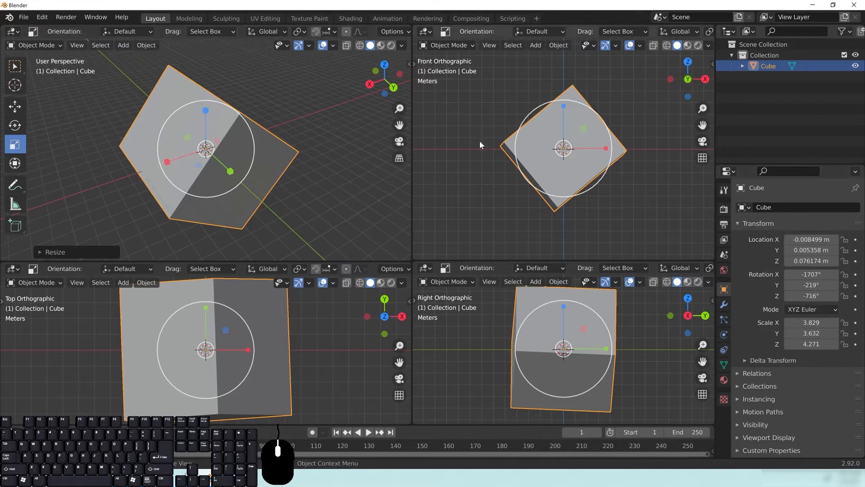
Step: Scale the cube down along the global Z axis from another view angle, to about X 3.288, Y 2.848, Z 4.269
{"action": "middle_click_drag", "start_coordinate": [281, 149], "coordinate": [94, 88]}
{"action": "middle_click_drag", "start_coordinate": [206, 169], "coordinate": [205, 107]}
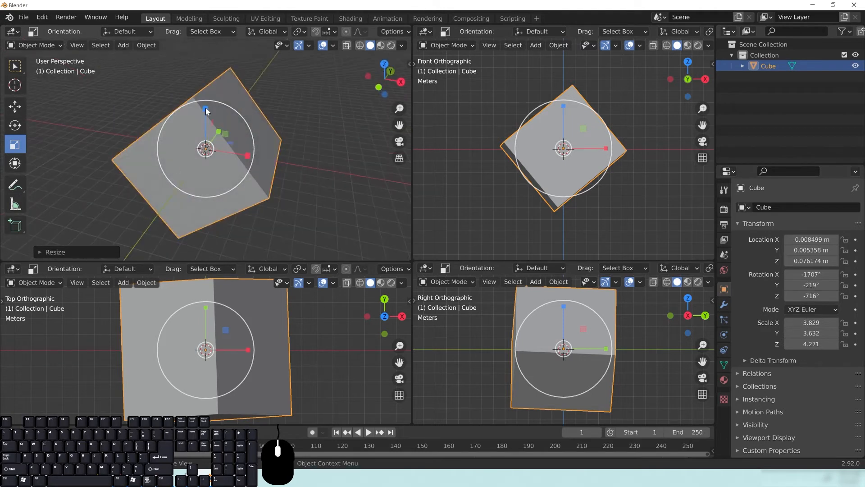
{"action": "left_click_drag", "start_coordinate": [207, 109], "coordinate": [205, 135]}
Step: Examine the scaled cube and its axis handles from several view angles in the perspective viewport
{"action": "middle_click_drag", "start_coordinate": [248, 160], "coordinate": [276, 72]}
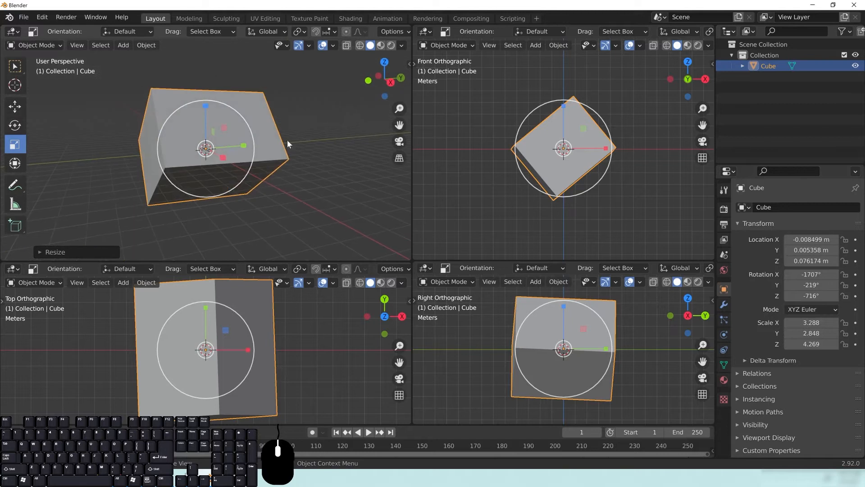
{"action": "middle_click_drag", "start_coordinate": [162, 153], "coordinate": [236, 151]}
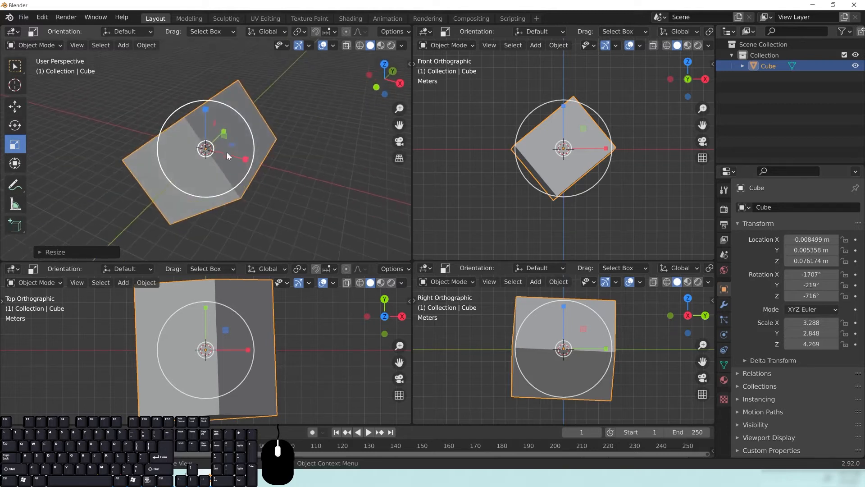
{"action": "middle_click_drag", "start_coordinate": [162, 119], "coordinate": [232, 176]}
{"action": "middle_click_drag", "start_coordinate": [244, 213], "coordinate": [196, 174]}
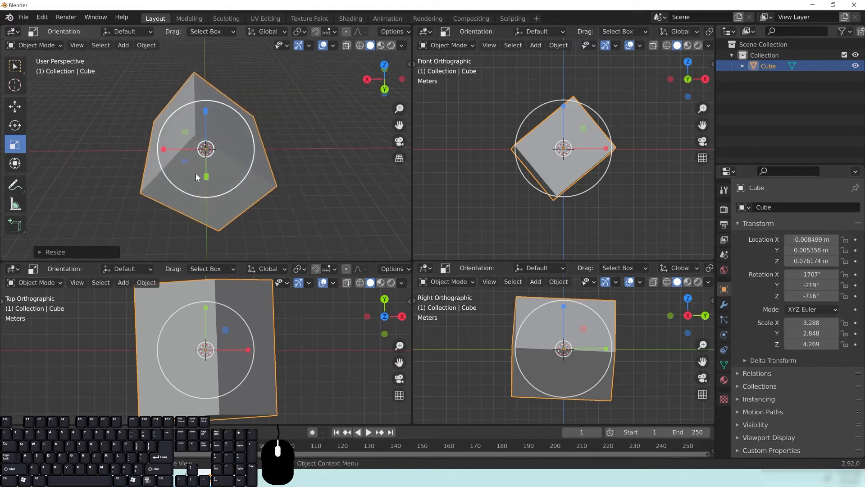
{"action": "middle_click_drag", "start_coordinate": [150, 142], "coordinate": [193, 111]}
{"action": "middle_click_drag", "start_coordinate": [296, 131], "coordinate": [147, 132]}
{"action": "middle_click_drag", "start_coordinate": [212, 124], "coordinate": [275, 120]}
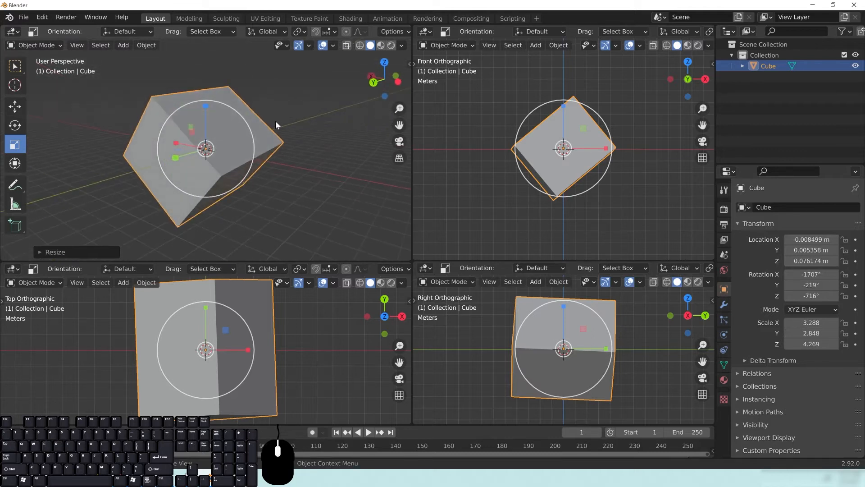
{"action": "middle_click_drag", "start_coordinate": [166, 157], "coordinate": [208, 111]}
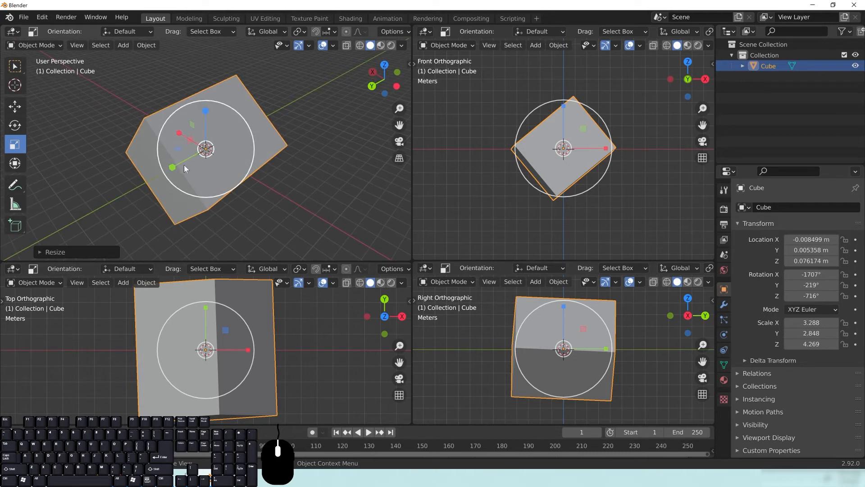
Step: Scale the cube along the global Z axis again from different view angles, to about X 2.980, Y 2.414, Z 4.268
{"action": "mouse_move", "coordinate": [206, 113]}
{"action": "left_mouse_down"}
{"action": "mouse_move", "coordinate": [206, 92]}
{"action": "mouse_move", "coordinate": [207, 116]}
{"action": "mouse_move", "coordinate": [206, 105]}
{"action": "left_mouse_up"}
{"action": "middle_click_drag", "start_coordinate": [276, 142], "coordinate": [210, 104]}
{"action": "left_click_drag", "start_coordinate": [204, 107], "coordinate": [207, 128]}
Step: Scale the cube within the YZ plane, first larger and then smaller, to about X 2.871, Y 2.206, Z 3.030
{"action": "middle_click_drag", "start_coordinate": [207, 128], "coordinate": [178, 192]}
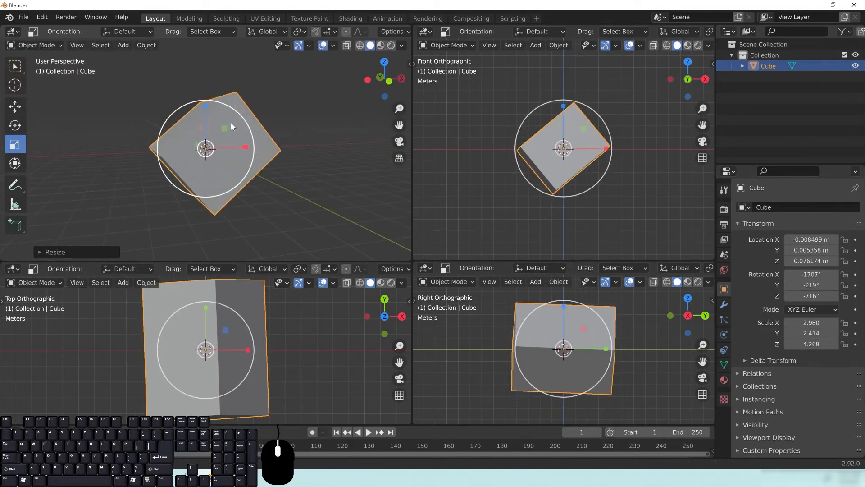
{"action": "mouse_move", "coordinate": [230, 122]}
{"action": "middle_mouse_down"}
{"action": "mouse_move", "coordinate": [184, 168]}
{"action": "mouse_move", "coordinate": [225, 134]}
{"action": "mouse_move", "coordinate": [296, 190]}
{"action": "mouse_move", "coordinate": [294, 147]}
{"action": "mouse_move", "coordinate": [164, 124]}
{"action": "mouse_move", "coordinate": [239, 130]}
{"action": "middle_mouse_up"}
{"action": "middle_click_drag", "start_coordinate": [195, 149], "coordinate": [306, 170]}
{"action": "middle_click_drag", "start_coordinate": [225, 117], "coordinate": [336, 126]}
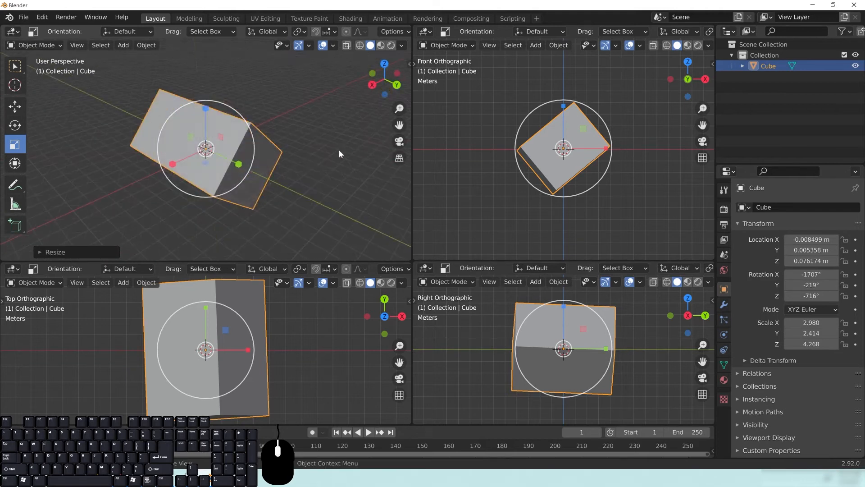
{"action": "mouse_move", "coordinate": [222, 141]}
{"action": "left_mouse_down"}
{"action": "mouse_move", "coordinate": [236, 135]}
{"action": "mouse_move", "coordinate": [226, 142]}
{"action": "left_mouse_up"}
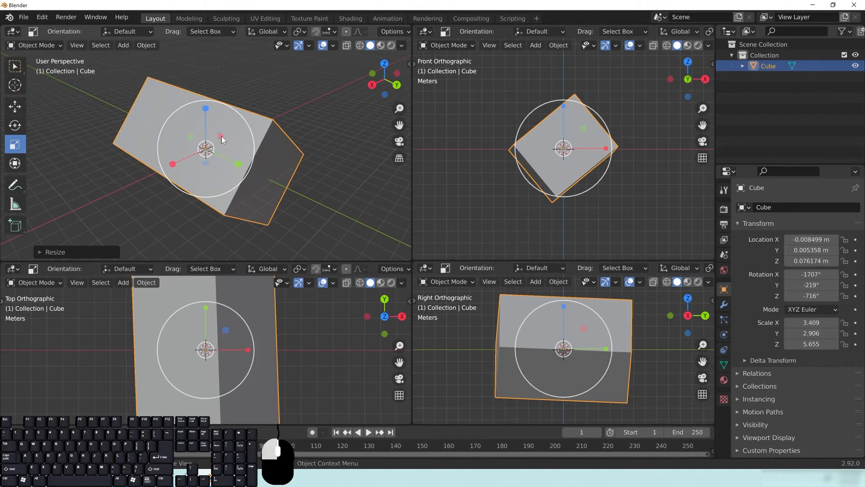
{"action": "left_click_drag", "start_coordinate": [221, 136], "coordinate": [214, 141]}
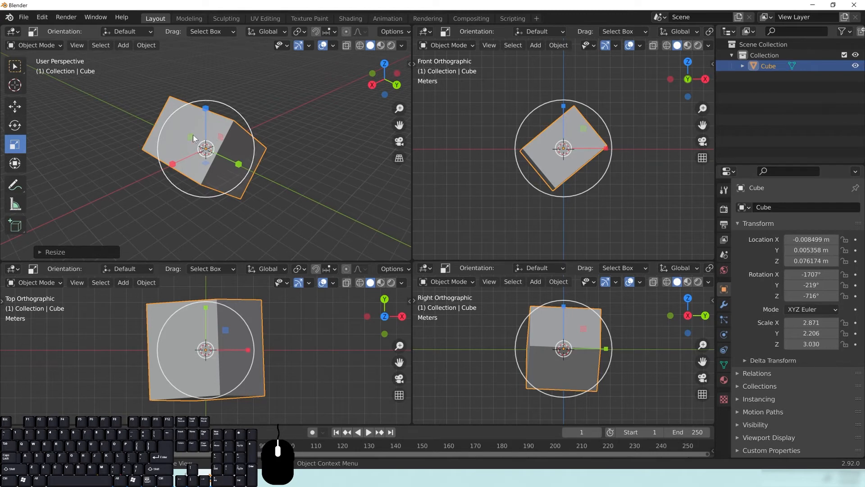
Step: Practise scaling the cube within the XZ plane and uniformly, ending at about X 2.820, Y 2.132, Z 2.670
{"action": "left_click_drag", "start_coordinate": [189, 137], "coordinate": [174, 136]}
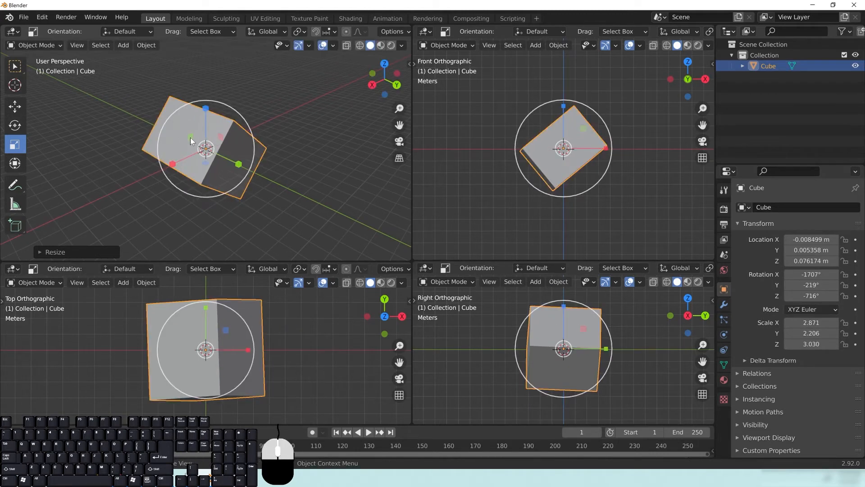
{"action": "left_click_drag", "start_coordinate": [191, 137], "coordinate": [207, 160]}
{"action": "mouse_move", "coordinate": [229, 115]}
{"action": "left_mouse_down"}
{"action": "mouse_move", "coordinate": [257, 107]}
{"action": "mouse_move", "coordinate": [238, 121]}
{"action": "left_mouse_up"}
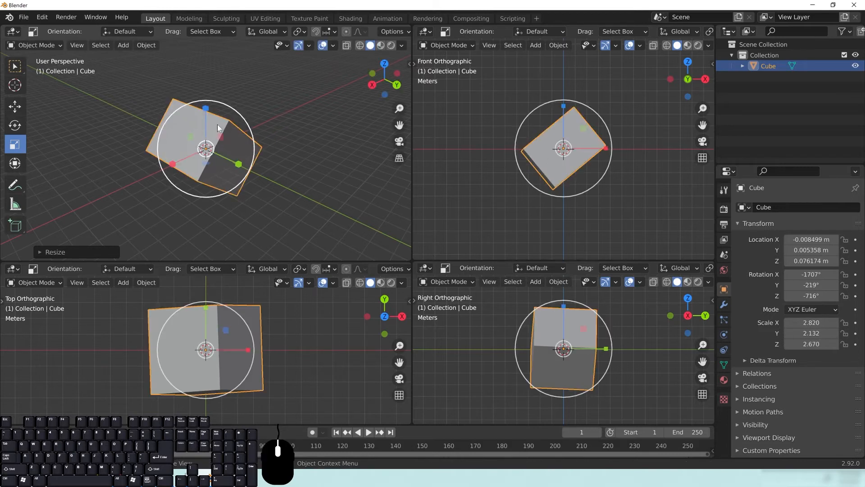
{"action": "left_click_drag", "start_coordinate": [219, 118], "coordinate": [289, 118]}
{"action": "right_click", "coordinate": [251, 120]}
{"action": "right_click", "coordinate": [290, 117]}
Step: Rotate, move and scale the cube with the combined Transform tool, to a scale of about X 4.062, Y 3.298, Z 3.778
{"action": "left_click", "coordinate": [13, 166]}
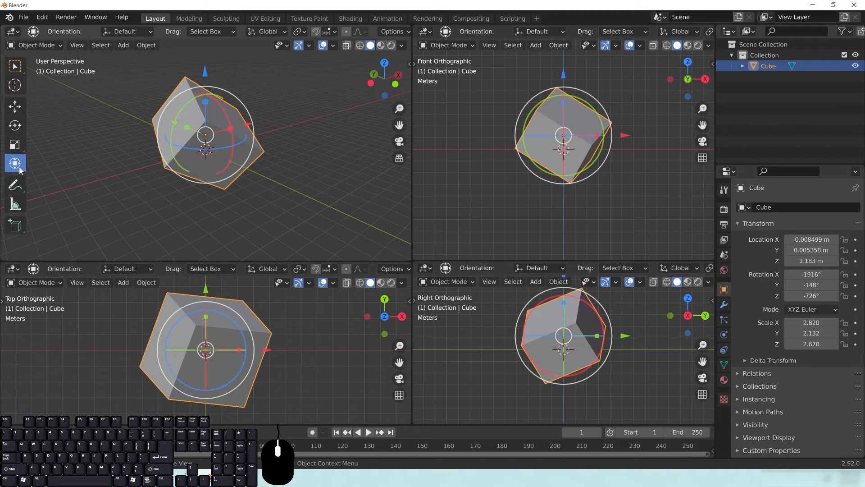
{"action": "left_click_drag", "start_coordinate": [238, 96], "coordinate": [298, 136]}
{"action": "mouse_move", "coordinate": [211, 80]}
{"action": "left_mouse_down"}
{"action": "mouse_move", "coordinate": [210, 25]}
{"action": "mouse_move", "coordinate": [207, 94]}
{"action": "left_mouse_up"}
{"action": "left_click_drag", "start_coordinate": [188, 140], "coordinate": [220, 165]}
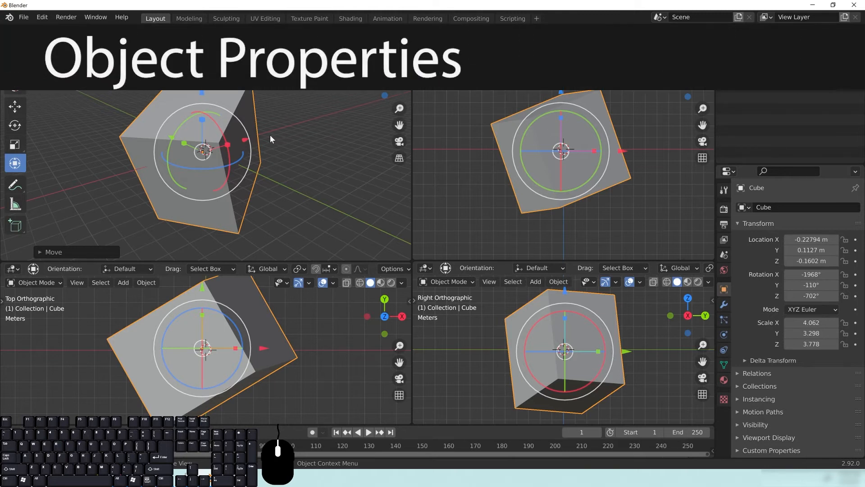
Step: Display the cube's transform properties inside the perspective viewport and review its location, rotation, scale and dimensions
{"action": "key", "text": "n"}
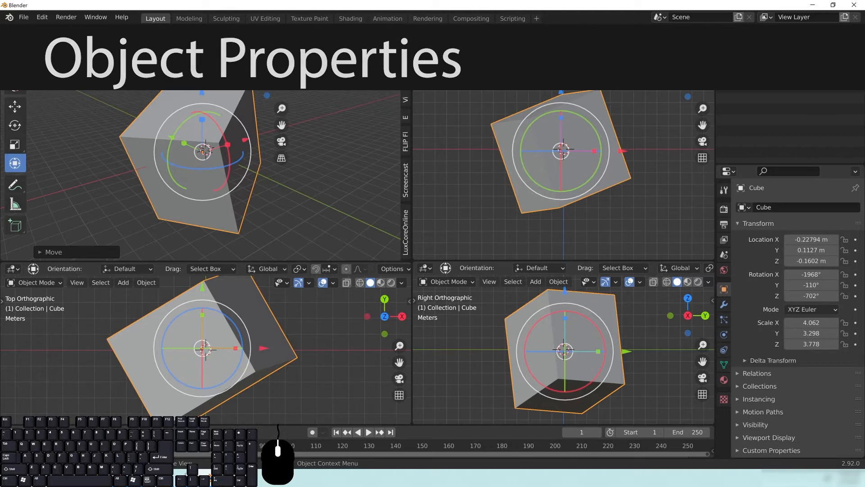
{"action": "left_click", "coordinate": [310, 59]}
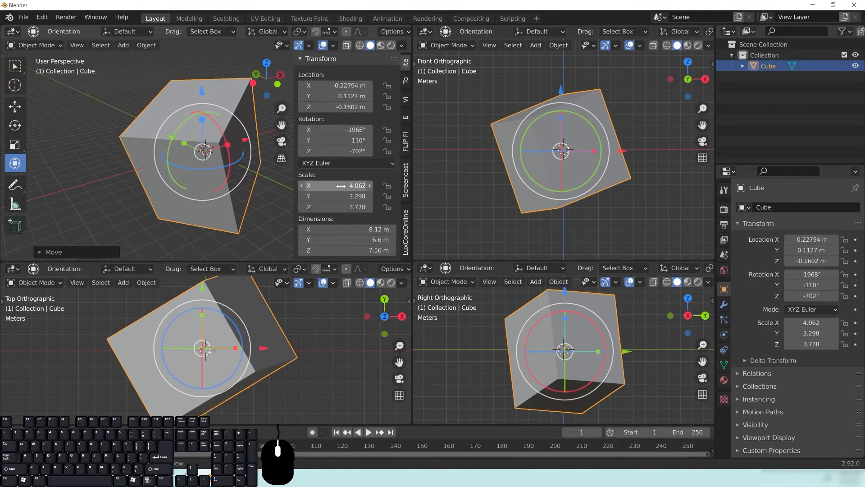
{"action": "scroll", "coordinate": [348, 217], "scroll_direction": "down", "scroll_amount": 1}
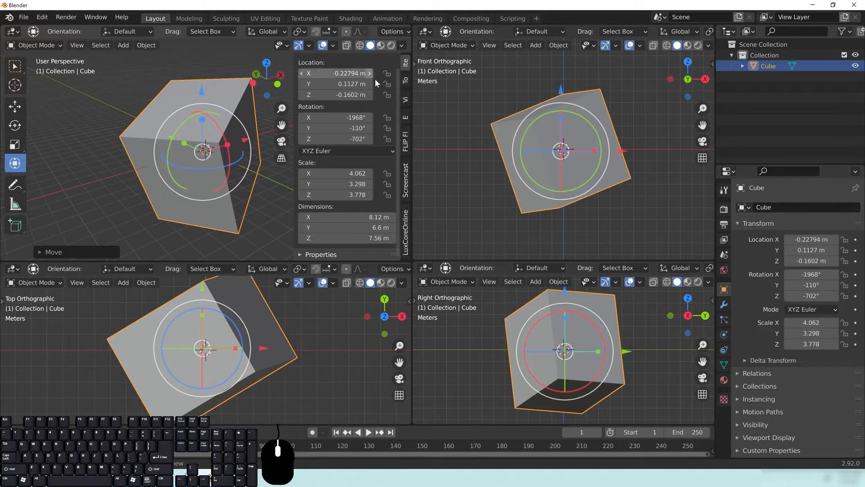
{"action": "middle_click_drag", "start_coordinate": [222, 89], "coordinate": [199, 99]}
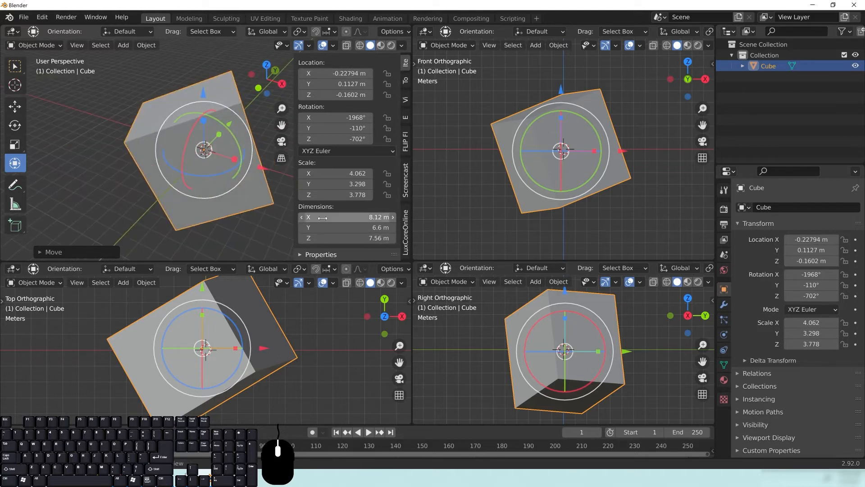
{"action": "middle_click_drag", "start_coordinate": [209, 150], "coordinate": [147, 211]}
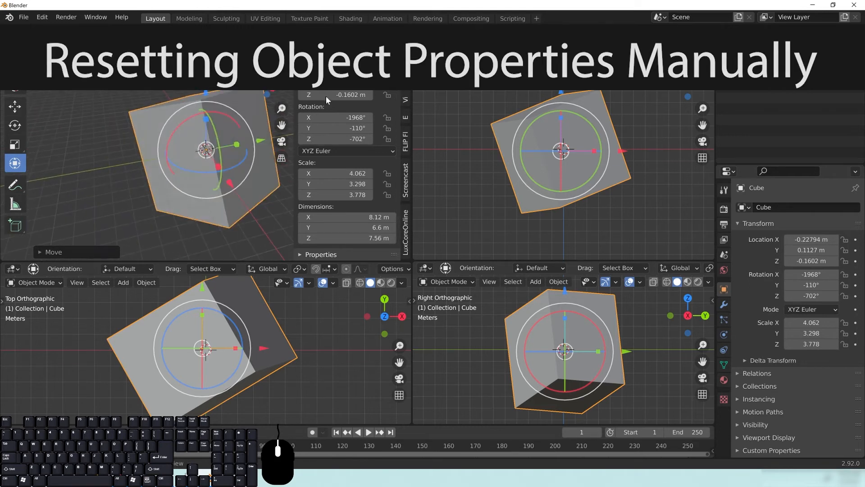
Step: Set the cube's X, Y and Z rotation to 0° and view it from another angle
{"action": "left_click", "coordinate": [345, 117]}
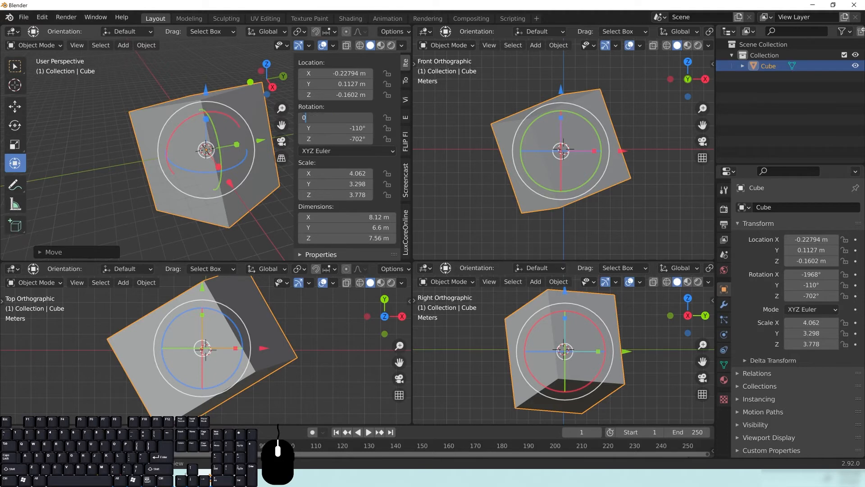
{"action": "type", "text": "0"}
{"action": "key", "text": "Return"}
{"action": "left_click", "coordinate": [345, 128]}
{"action": "type", "text": "0"}
{"action": "key", "text": "Return"}
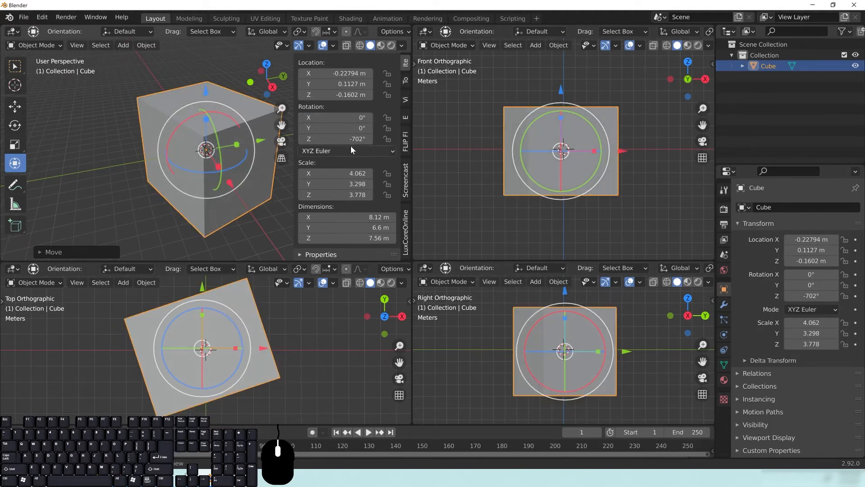
{"action": "left_click", "coordinate": [347, 138]}
{"action": "type", "text": "0"}
{"action": "key", "text": "Return"}
{"action": "middle_click_drag", "start_coordinate": [186, 153], "coordinate": [191, 103]}
{"action": "middle_click_drag", "start_coordinate": [189, 135], "coordinate": [208, 142]}
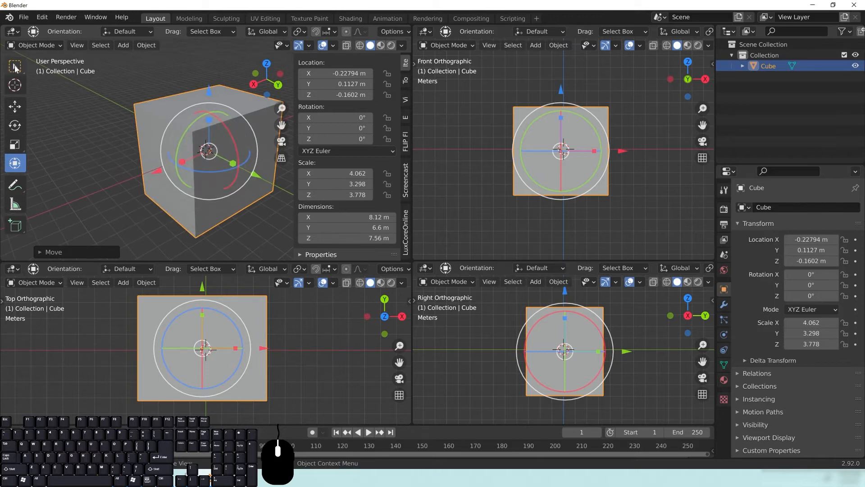
Step: Activate the Select Box tool and merge the four views into one large perspective viewport
{"action": "left_click", "coordinate": [15, 67]}
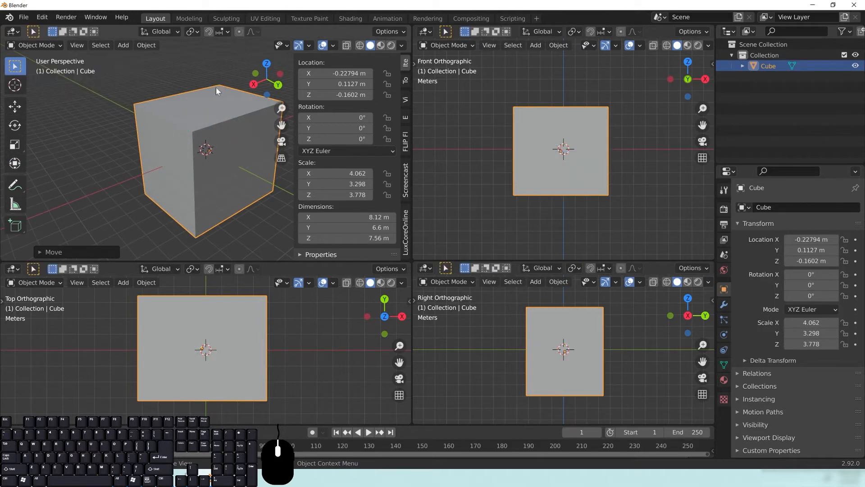
{"action": "middle_click_drag", "start_coordinate": [223, 164], "coordinate": [187, 131]}
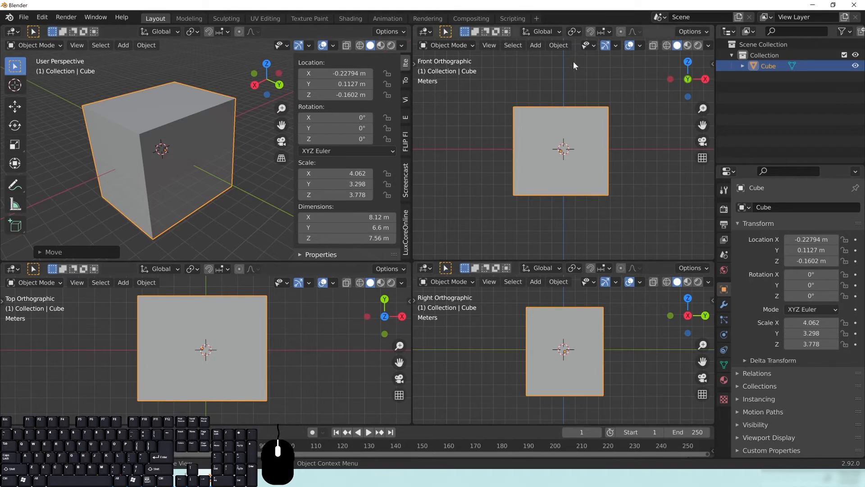
{"action": "left_click_drag", "start_coordinate": [711, 251], "coordinate": [711, 239]}
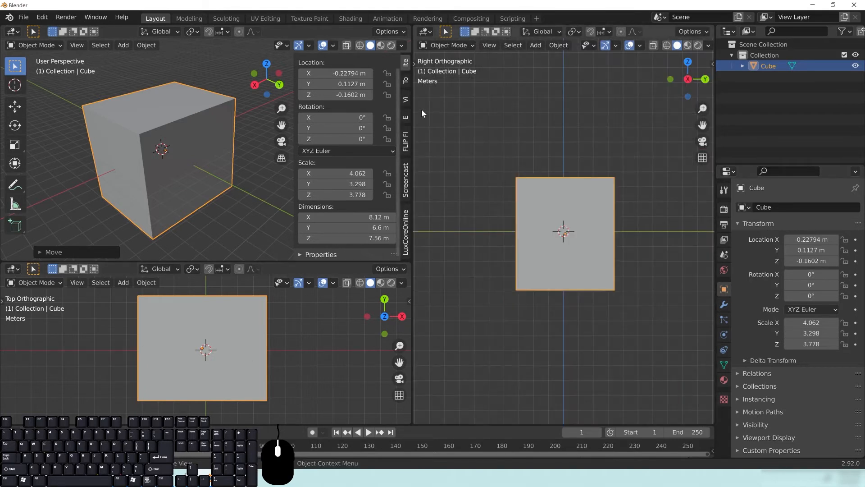
{"action": "left_click_drag", "start_coordinate": [407, 259], "coordinate": [407, 286]}
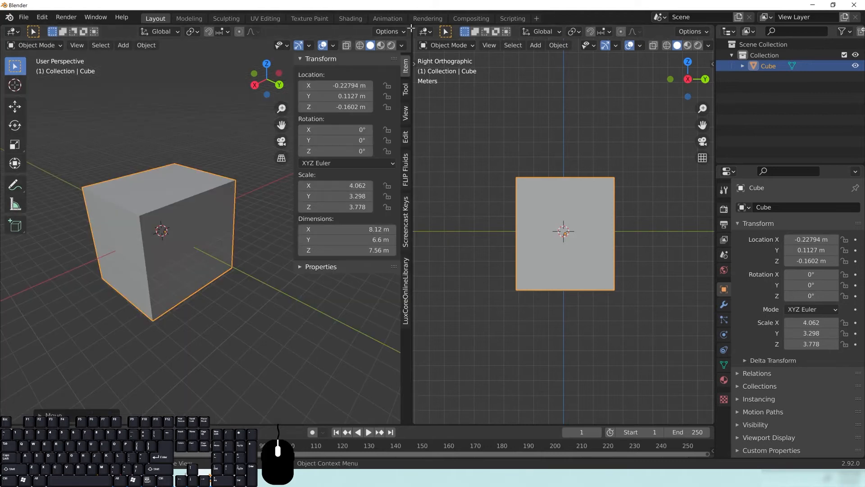
{"action": "left_click_drag", "start_coordinate": [419, 28], "coordinate": [474, 34]}
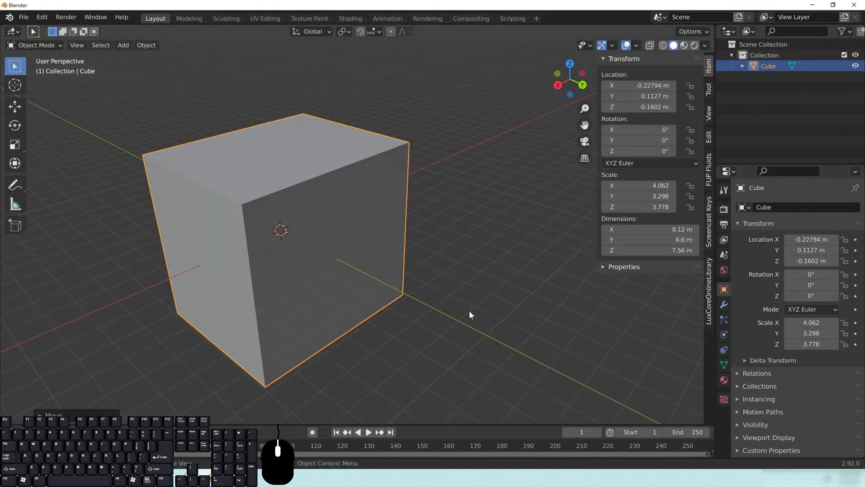
Step: Set the cube's X, Y and Z location to 0 m
{"action": "middle_click_drag", "start_coordinate": [503, 219], "coordinate": [316, 252]}
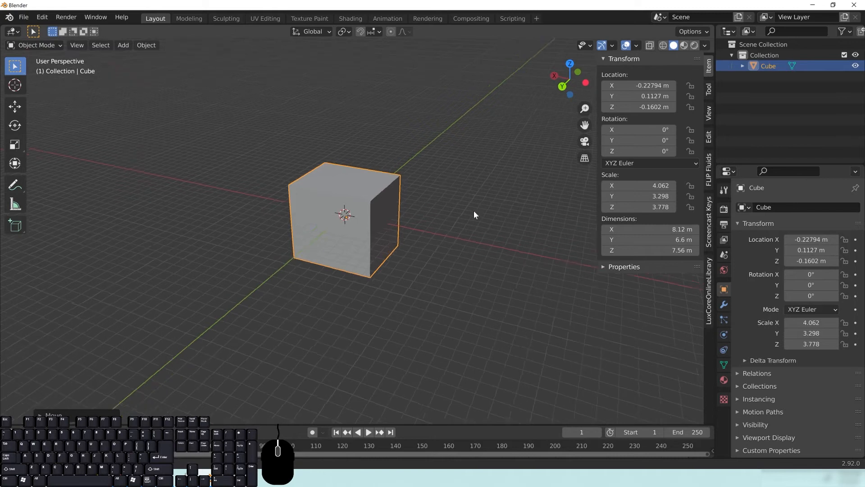
{"action": "middle_click_drag", "start_coordinate": [481, 213], "coordinate": [377, 211]}
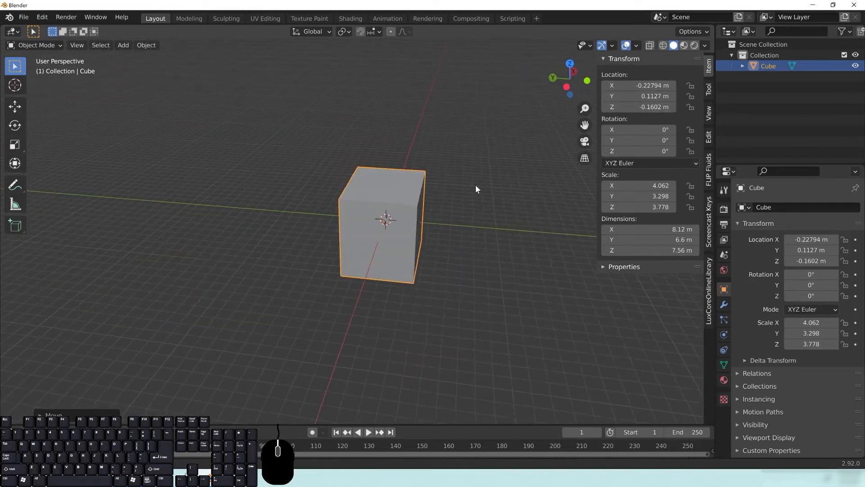
{"action": "middle_click_drag", "start_coordinate": [474, 187], "coordinate": [399, 201]}
{"action": "middle_click_drag", "start_coordinate": [466, 238], "coordinate": [518, 189]}
{"action": "left_click", "coordinate": [640, 85]}
{"action": "type", "text": "0"}
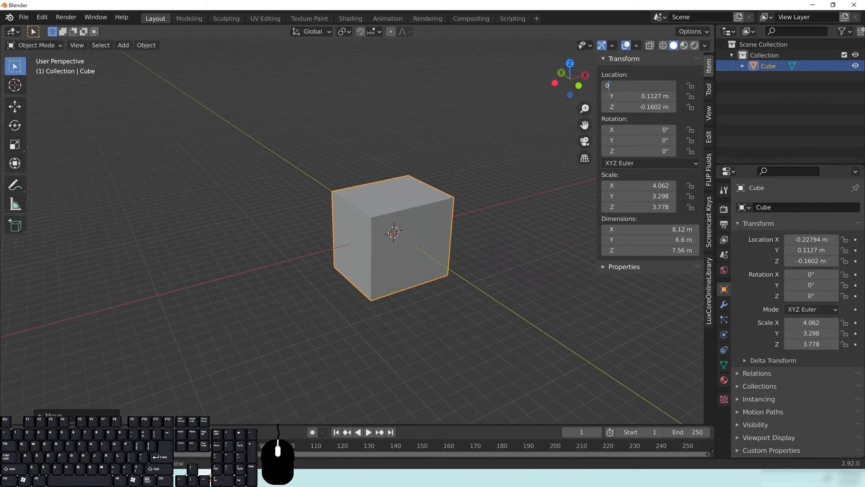
{"action": "key", "text": "Tab"}
{"action": "type", "text": "0"}
{"action": "key", "text": "Tab"}
{"action": "type", "text": "0"}
{"action": "key", "text": "Return"}
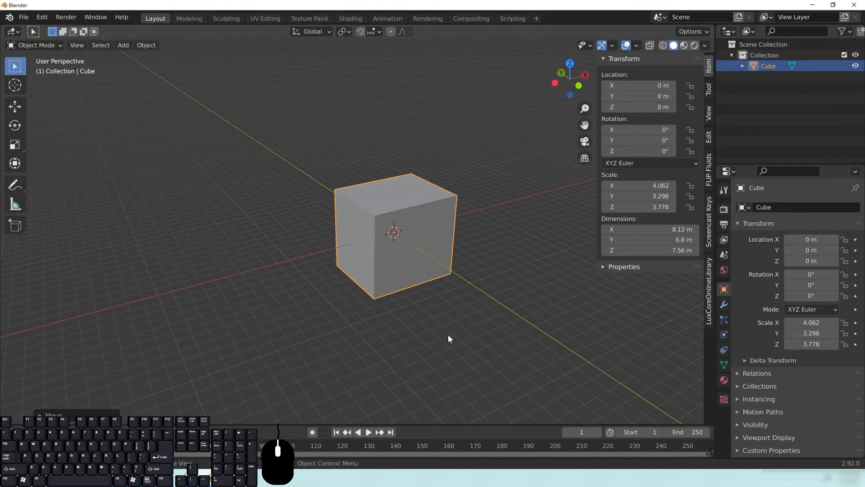
Step: Set the cube's X scale to 0 and inspect the shape from different angles
{"action": "middle_click_drag", "start_coordinate": [448, 340], "coordinate": [385, 246]}
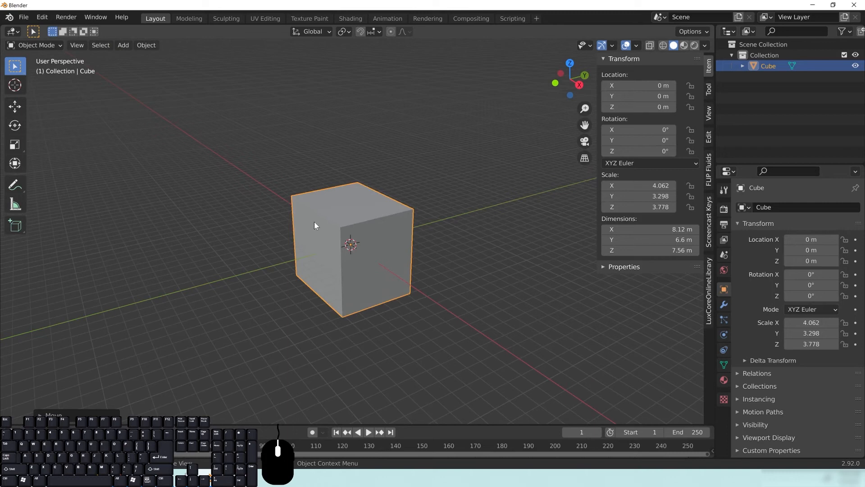
{"action": "left_click", "coordinate": [640, 186]}
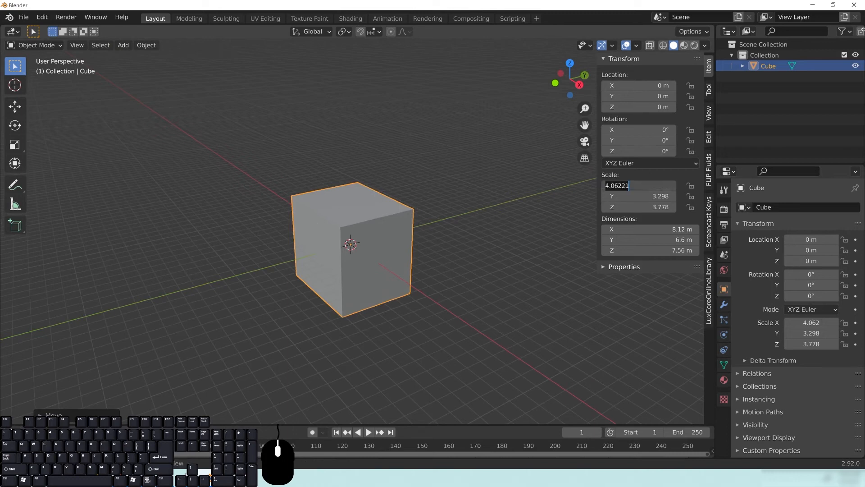
{"action": "type", "text": "0"}
{"action": "key", "text": "Return"}
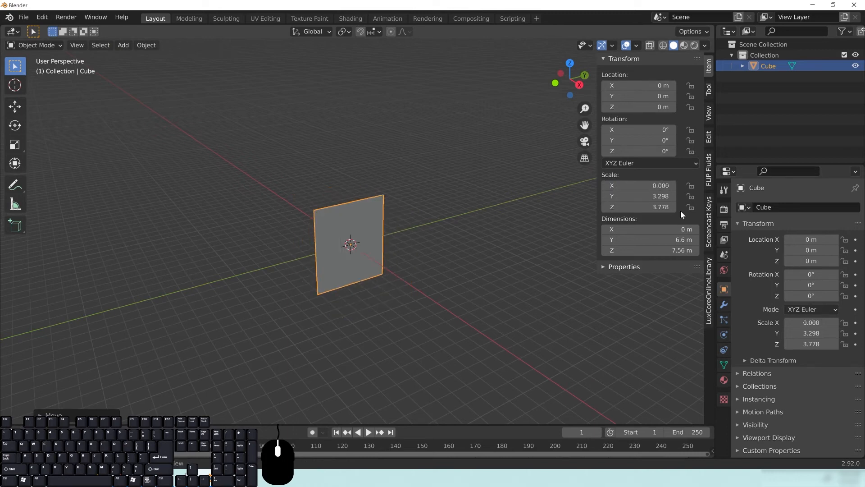
{"action": "middle_click_drag", "start_coordinate": [315, 259], "coordinate": [355, 230]}
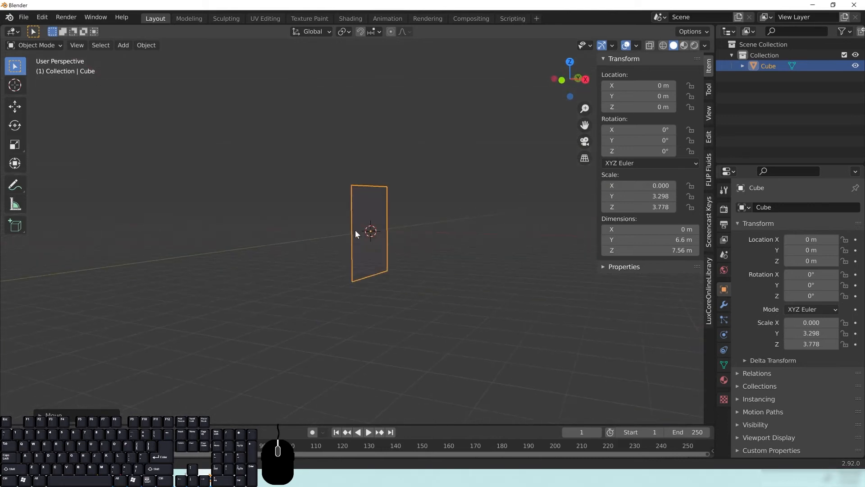
{"action": "middle_click_drag", "start_coordinate": [403, 215], "coordinate": [381, 229]}
Step: Set the cube's X, Y and Z scale to 1 and inspect it from different angles
{"action": "left_click", "coordinate": [645, 185]}
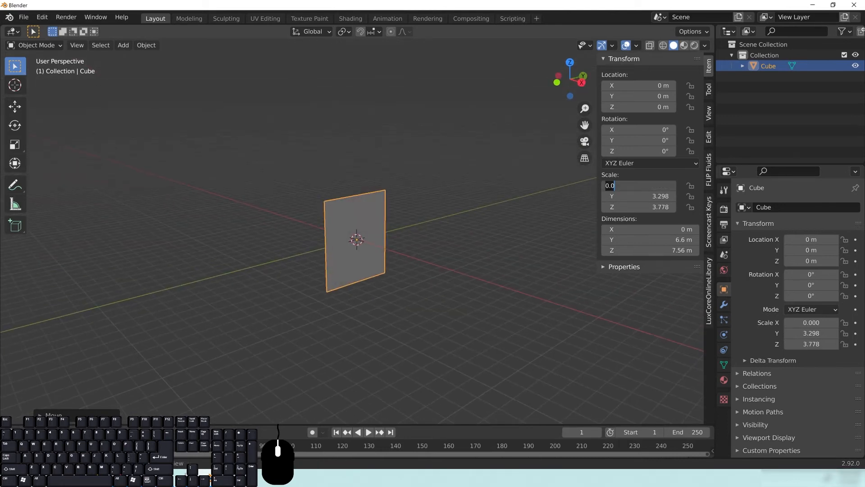
{"action": "type", "text": "1"}
{"action": "key", "text": "Tab"}
{"action": "type", "text": "1"}
{"action": "key", "text": "Tab"}
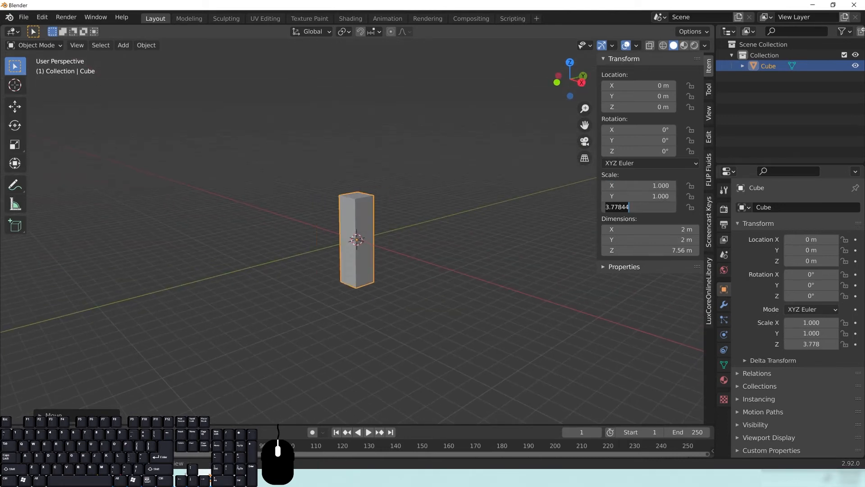
{"action": "type", "text": "1"}
{"action": "key", "text": "Return"}
{"action": "scroll", "coordinate": [361, 315], "scroll_direction": "up", "scroll_amount": 5}
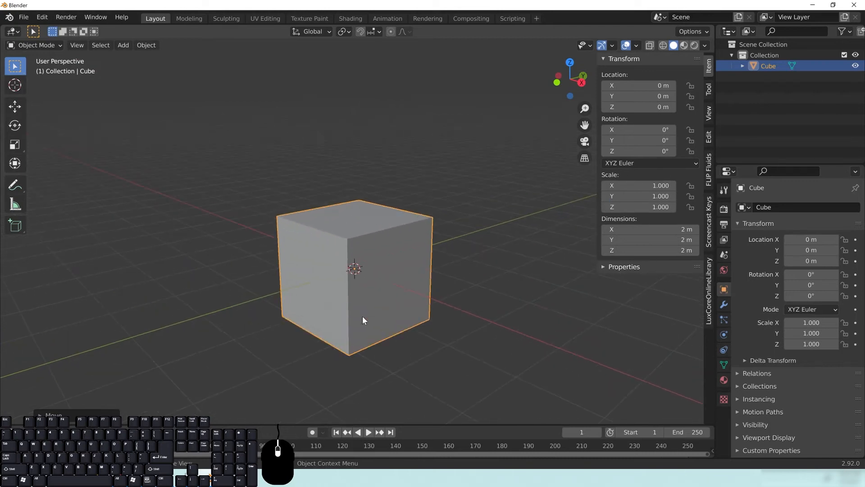
{"action": "middle_click_drag", "start_coordinate": [425, 284], "coordinate": [339, 295]}
{"action": "middle_click_drag", "start_coordinate": [241, 243], "coordinate": [329, 236], "text": "shift"}
{"action": "scroll", "coordinate": [370, 229], "scroll_direction": "down", "scroll_amount": 3}
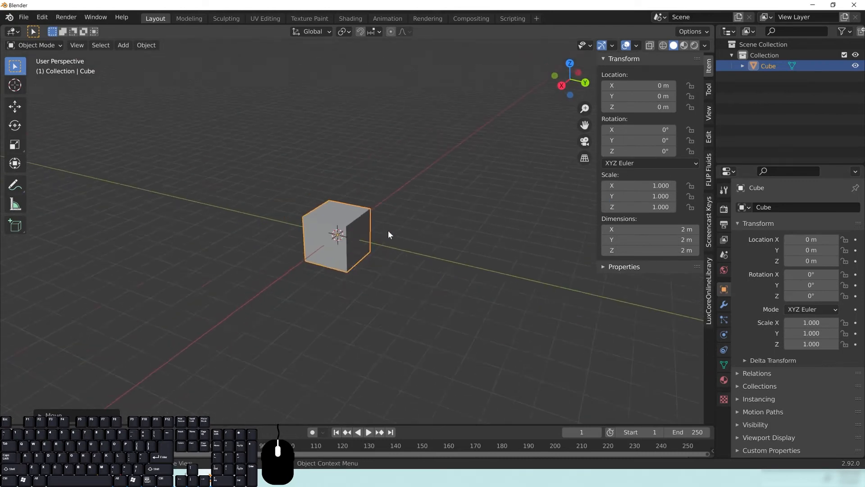
{"action": "middle_click_drag", "start_coordinate": [388, 231], "coordinate": [355, 227]}
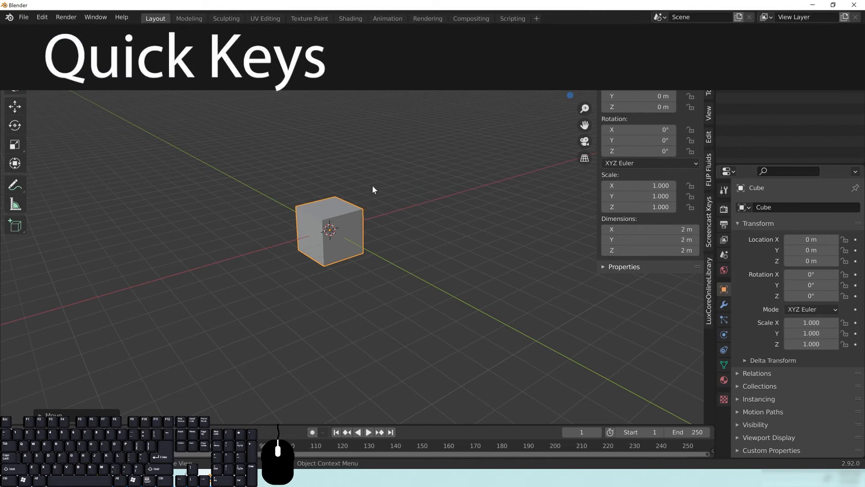
Step: Try moving the cube freely in the right orthographic view, cancelling the move
{"action": "middle_click_drag", "start_coordinate": [345, 234], "coordinate": [364, 230]}
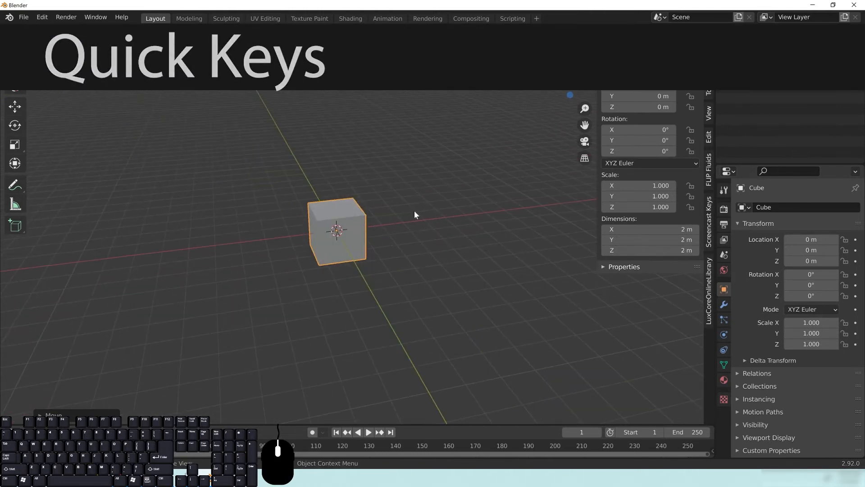
{"action": "key", "text": "g"}
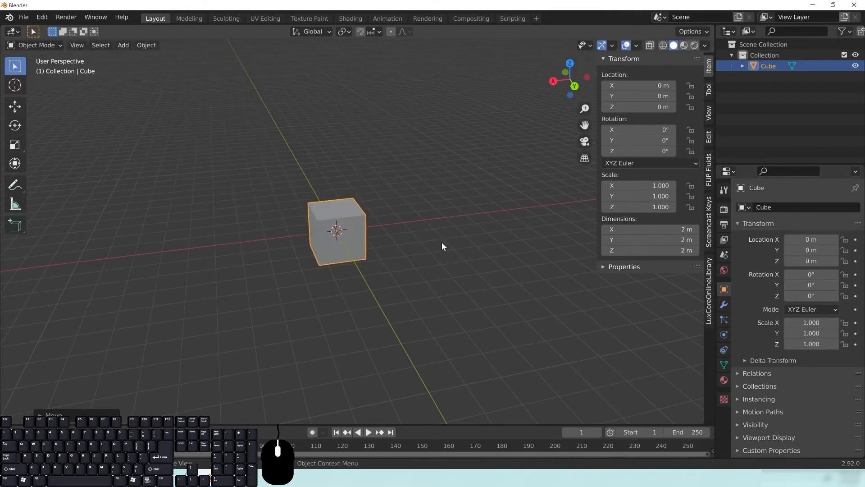
{"action": "key", "text": "KP_3"}
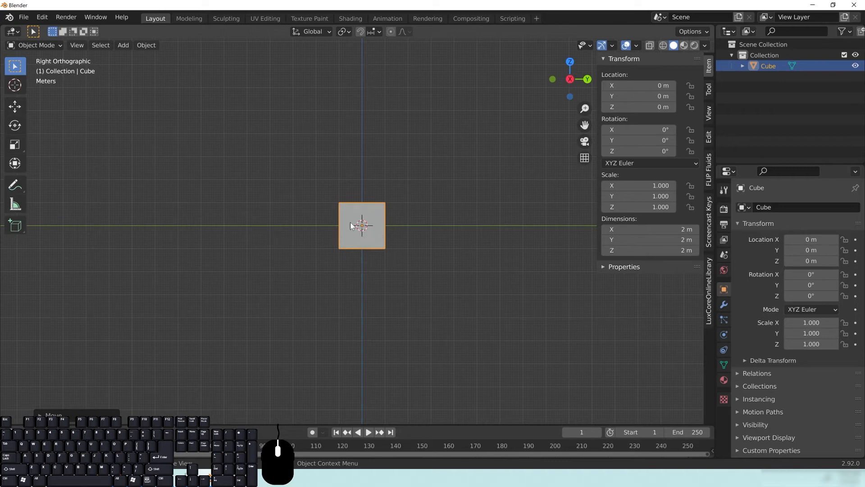
{"action": "key", "text": "g"}
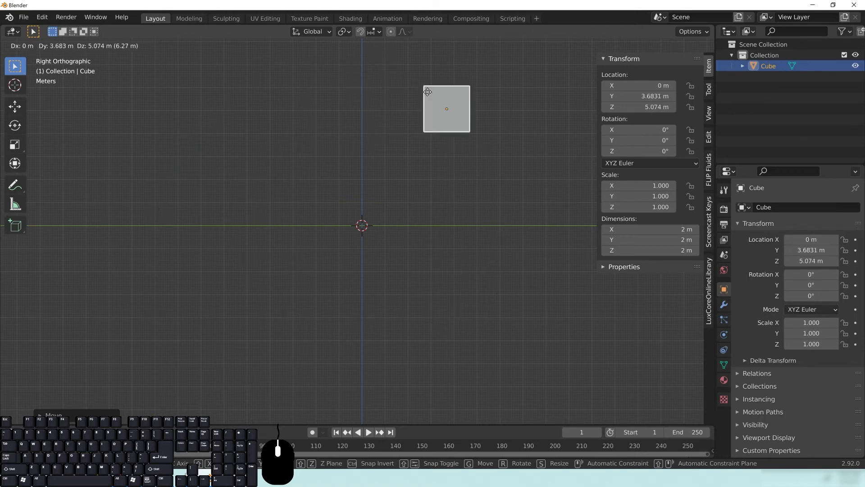
{"action": "right_click", "coordinate": [447, 259]}
Step: Turn on the Screencast Keys display and collapse its settings
{"action": "left_click", "coordinate": [710, 133]}
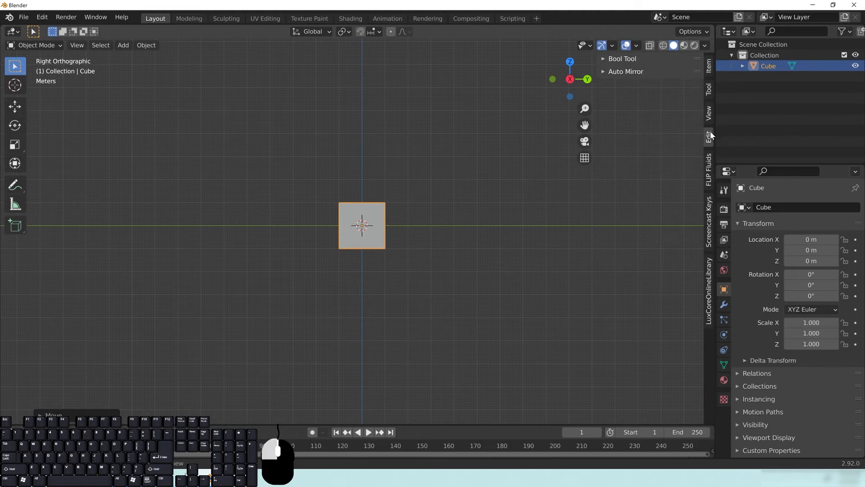
{"action": "left_click", "coordinate": [710, 113]}
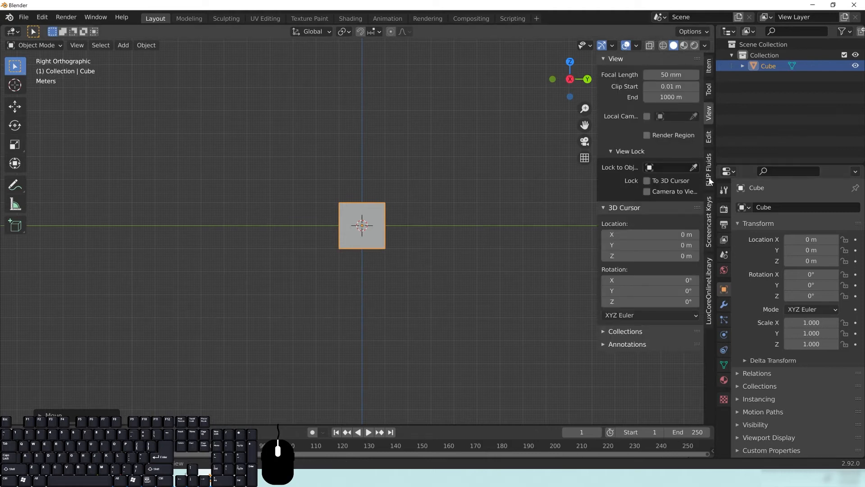
{"action": "left_click", "coordinate": [709, 224]}
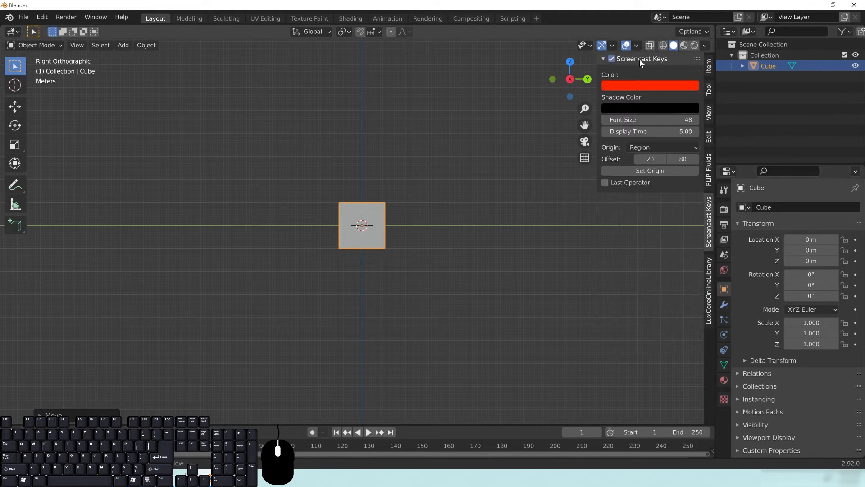
{"action": "left_click", "coordinate": [639, 59]}
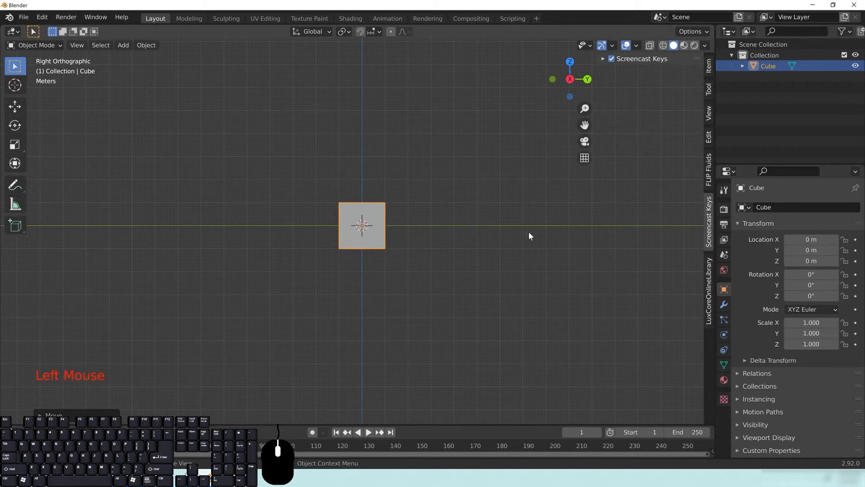
Step: Try moving the cube freely in the right and top orthographic views, cancelling each move
{"action": "key", "text": "g"}
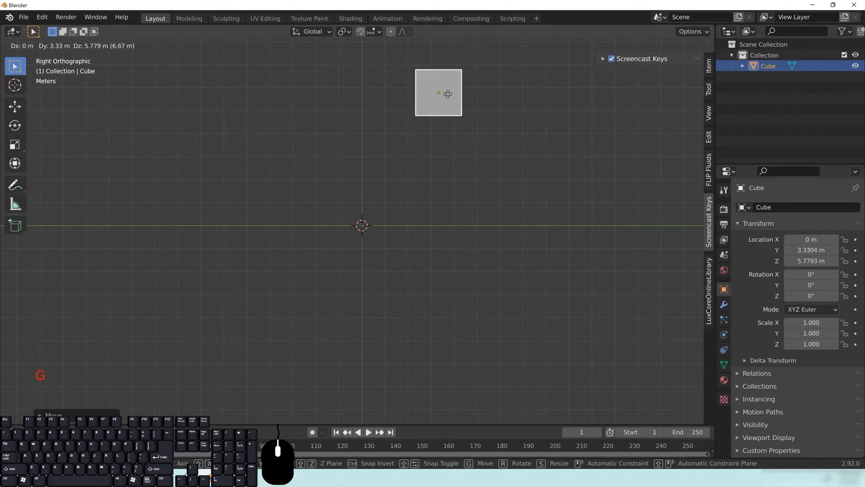
{"action": "right_click", "coordinate": [436, 286]}
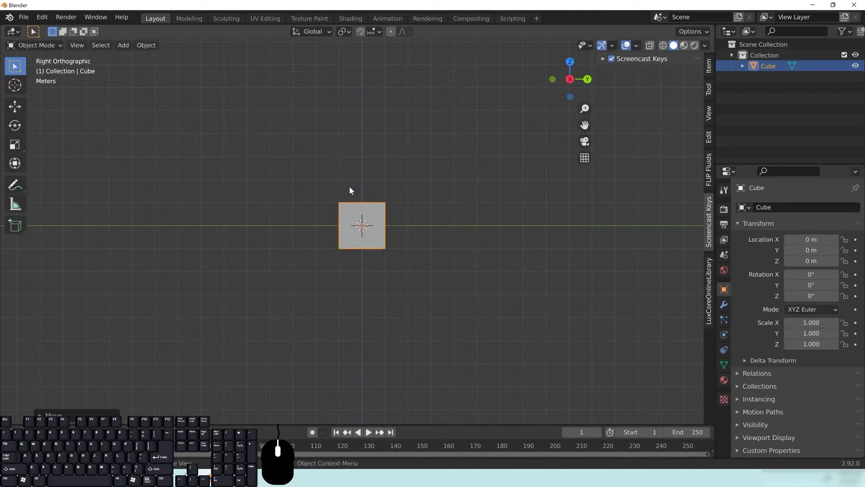
{"action": "key", "text": "KP_7"}
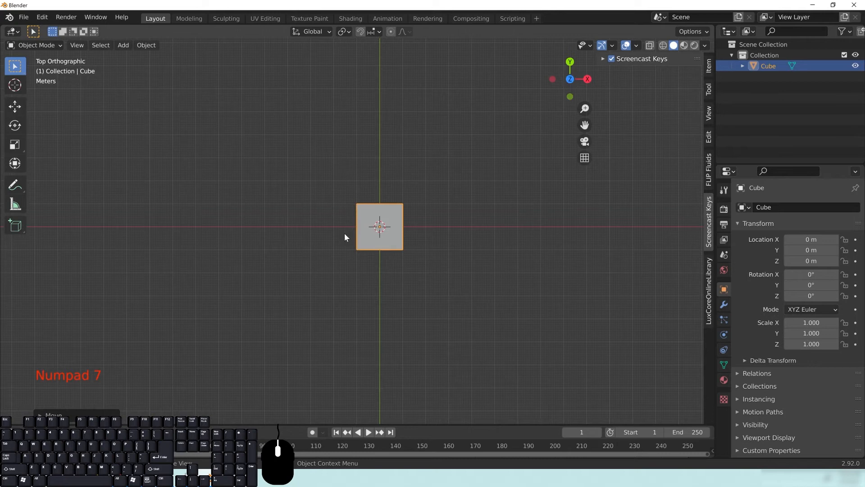
{"action": "key", "text": "g"}
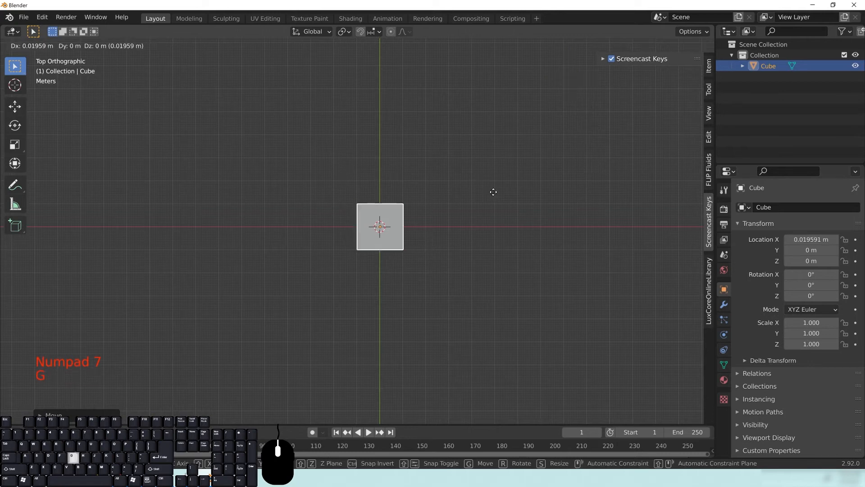
{"action": "right_click", "coordinate": [550, 122]}
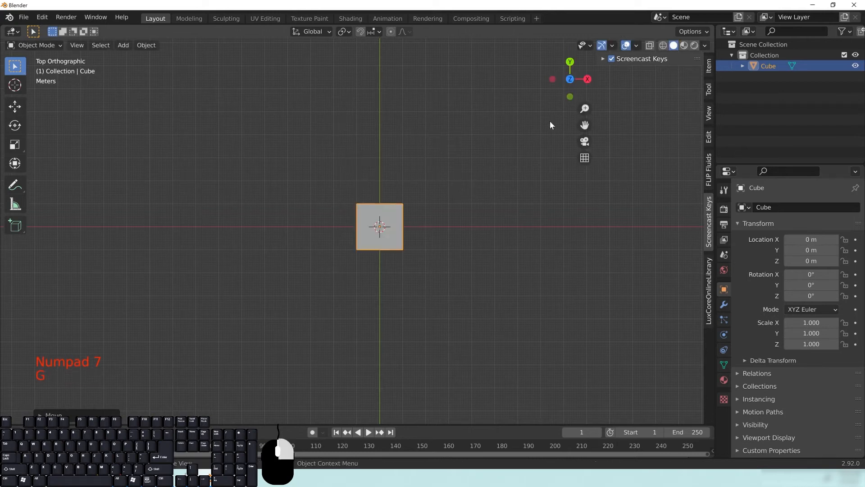
Step: Switch to the front orthographic view and try moving the cube there, cancelling the move
{"action": "key", "text": "KP_1"}
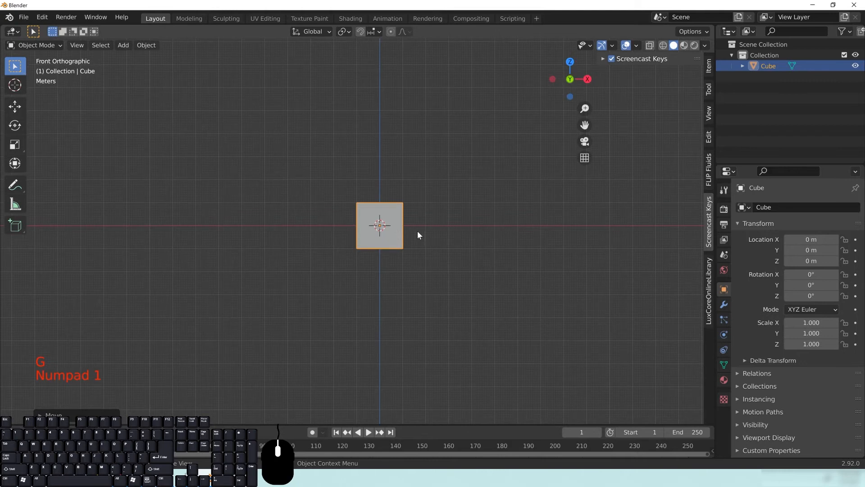
{"action": "key", "text": "g"}
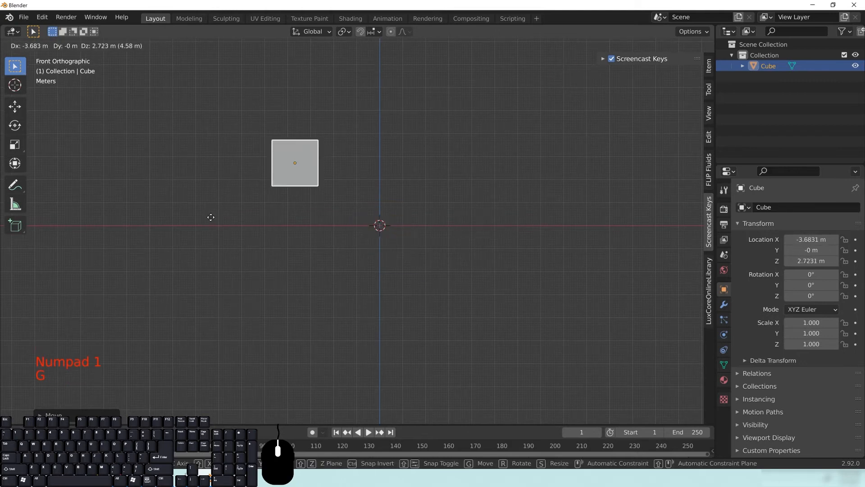
{"action": "right_click", "coordinate": [275, 117]}
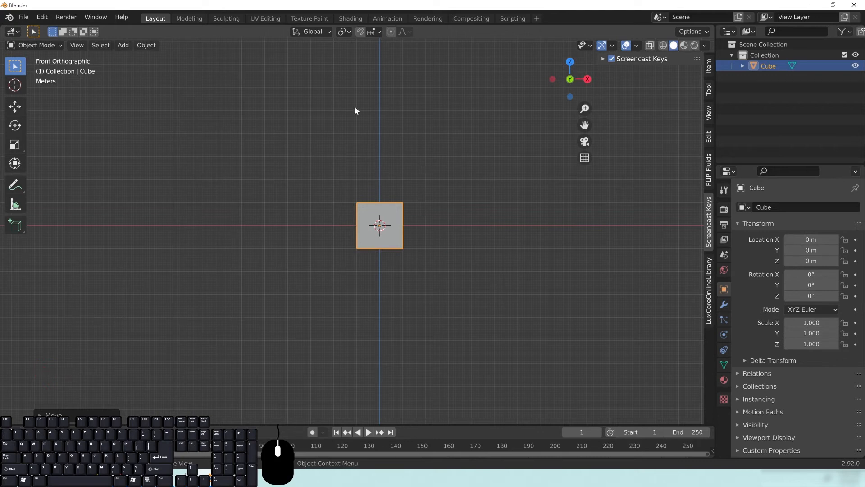
Step: Try rotating the cube freely in the front orthographic view and in a perspective view, cancelling each rotation
{"action": "key", "text": "r"}
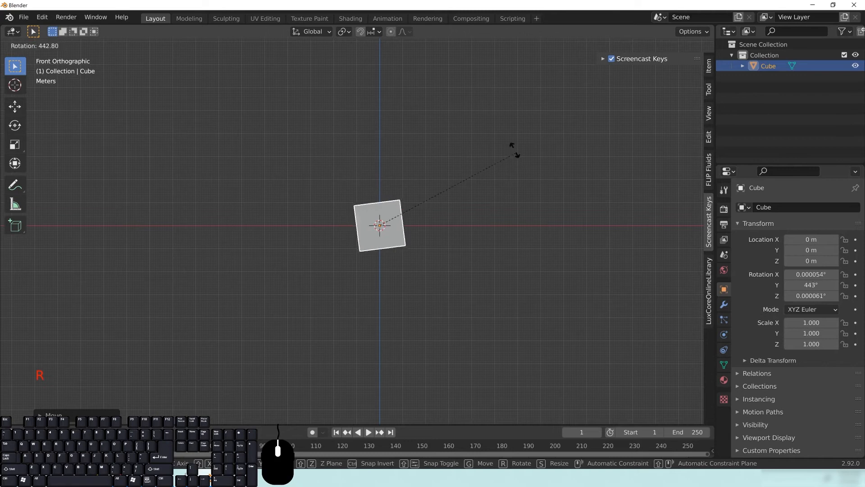
{"action": "right_click", "coordinate": [467, 206]}
{"action": "middle_click_drag", "start_coordinate": [467, 207], "coordinate": [418, 191]}
{"action": "key", "text": "r"}
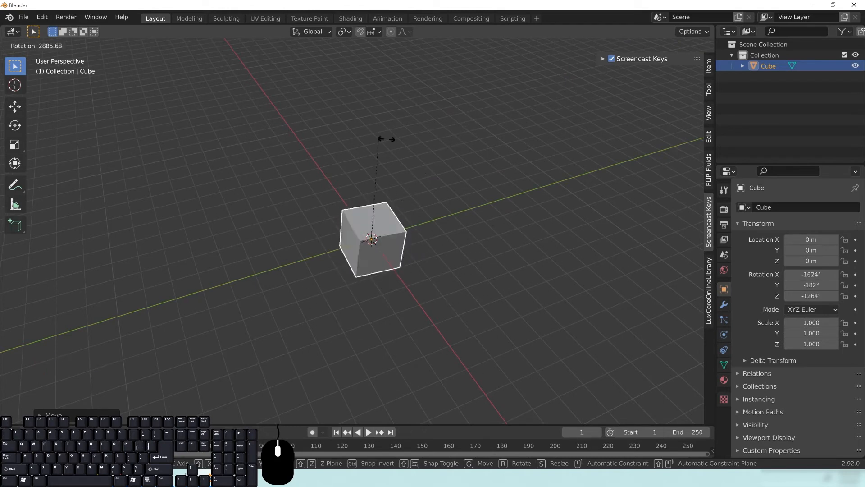
{"action": "right_click", "coordinate": [302, 290]}
Step: Try moving and rotating the cube without an axis constraint in perspective view, cancelling both transforms
{"action": "middle_click_drag", "start_coordinate": [302, 290], "coordinate": [379, 216]}
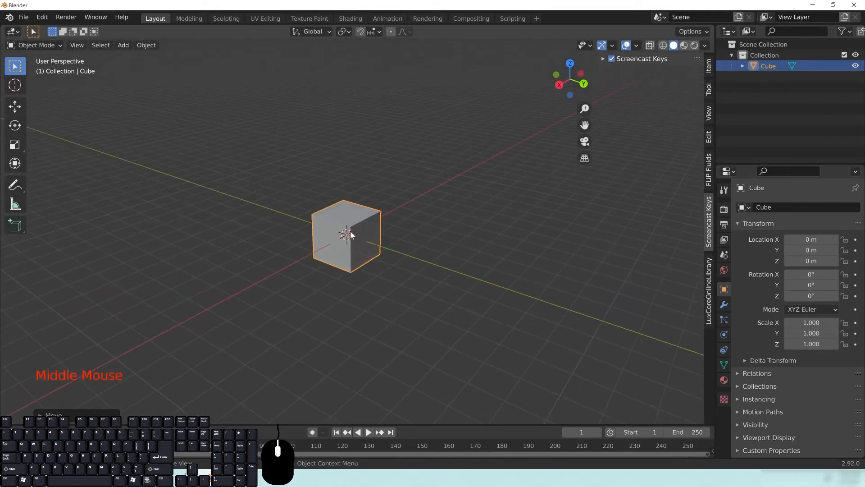
{"action": "key", "text": "g"}
{"action": "right_click", "coordinate": [405, 203]}
{"action": "key", "text": "r"}
{"action": "right_click", "coordinate": [412, 338]}
{"action": "middle_click_drag", "start_coordinate": [433, 228], "coordinate": [251, 79]}
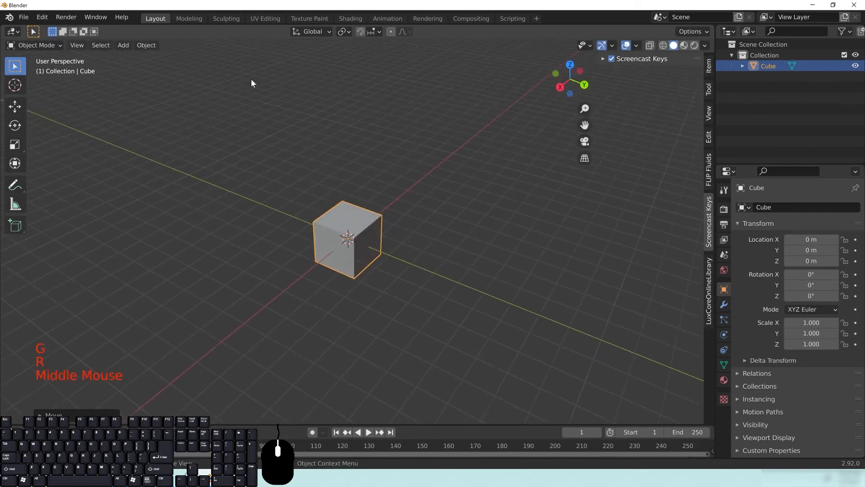
{"action": "middle_click_drag", "start_coordinate": [329, 177], "coordinate": [489, 268]}
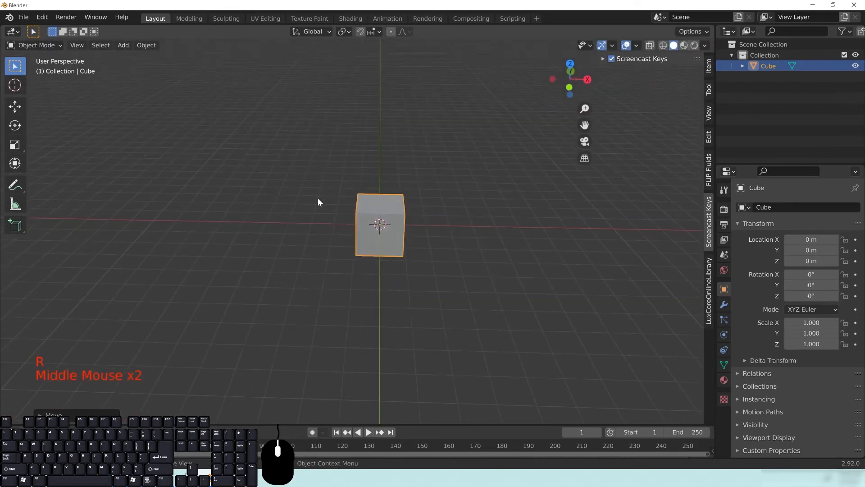
{"action": "middle_click_drag", "start_coordinate": [319, 201], "coordinate": [376, 269]}
{"action": "middle_click_drag", "start_coordinate": [437, 205], "coordinate": [361, 193]}
{"action": "middle_click_drag", "start_coordinate": [383, 234], "coordinate": [336, 200]}
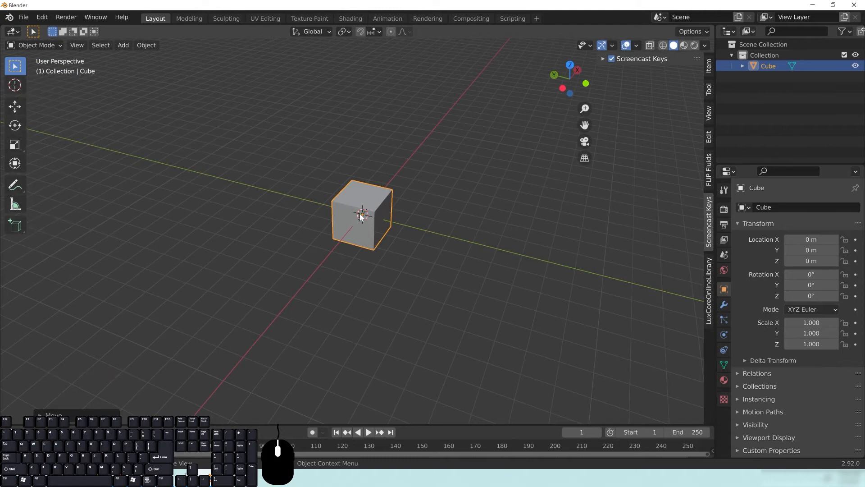
Step: Try moving the cube along only the global X axis and along only the global Y axis, cancelling each move
{"action": "mouse_move", "coordinate": [401, 229]}
{"action": "middle_mouse_down"}
{"action": "mouse_move", "coordinate": [379, 186]}
{"action": "mouse_move", "coordinate": [403, 245]}
{"action": "middle_mouse_up"}
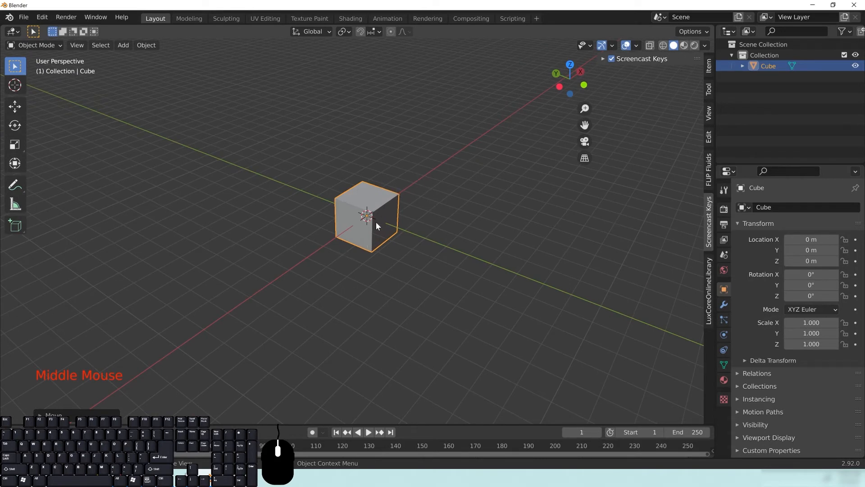
{"action": "key", "text": "g"}
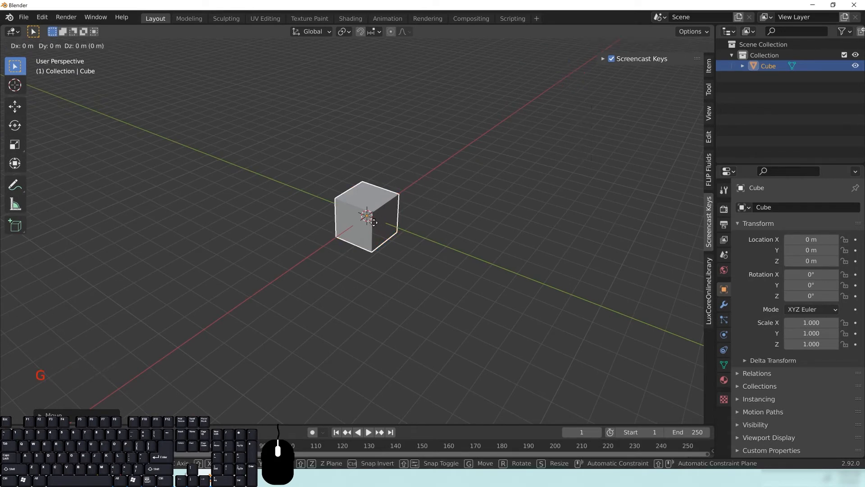
{"action": "key", "text": "x"}
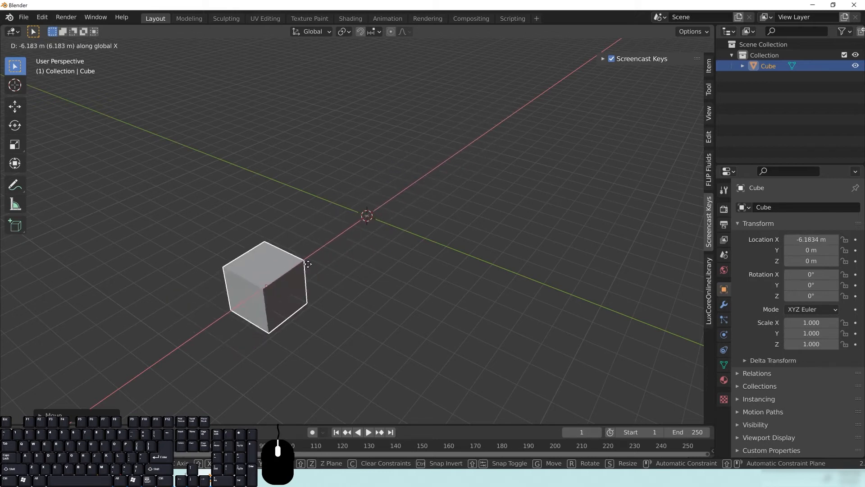
{"action": "right_click", "coordinate": [489, 138]}
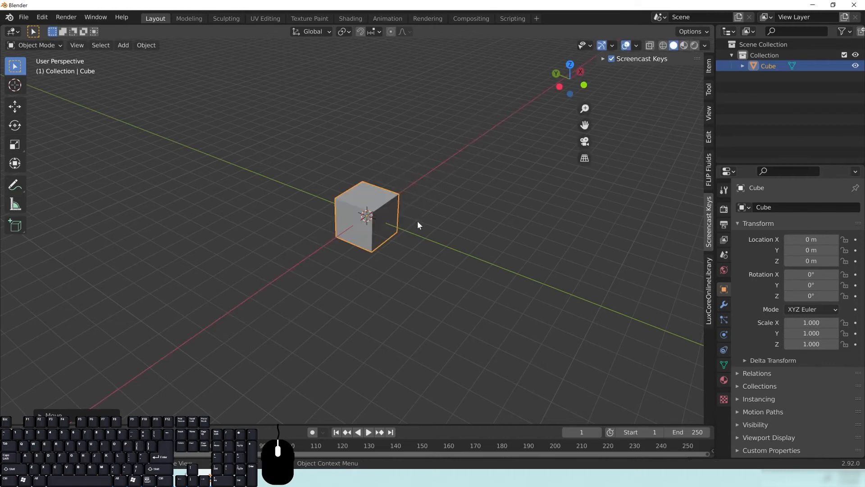
{"action": "key", "text": "g"}
{"action": "key", "text": "y"}
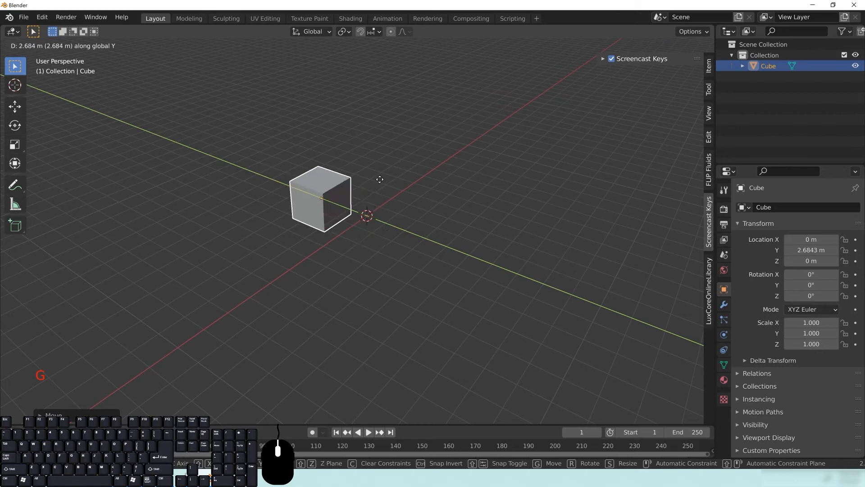
{"action": "key", "text": "Escape"}
Step: Try moving the cube vertically along the global Z axis, cancelling the move
{"action": "middle_click_drag", "start_coordinate": [522, 329], "coordinate": [520, 311]}
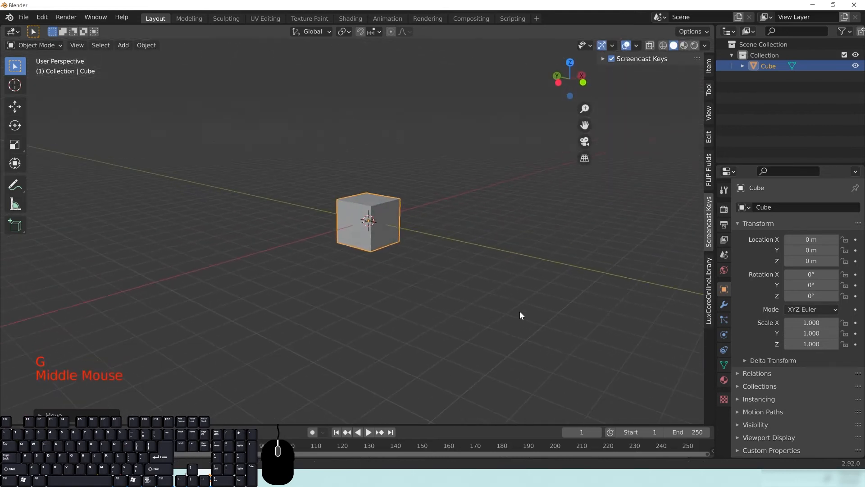
{"action": "key", "text": "g"}
{"action": "key", "text": "z"}
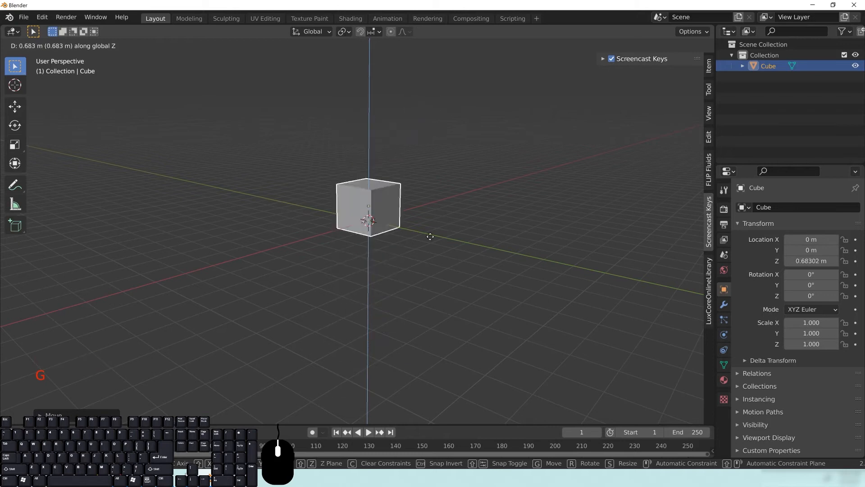
{"action": "right_click", "coordinate": [399, 230]}
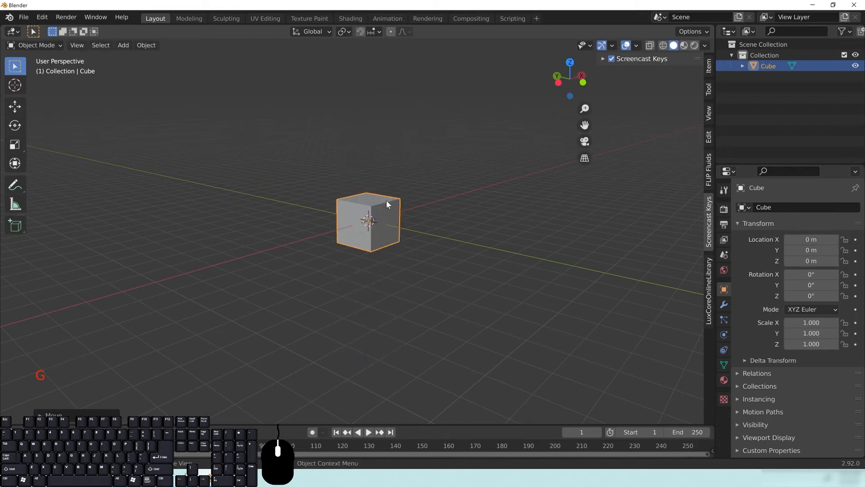
Step: Try rotating the cube around the global Y axis and around the global X axis, cancelling each rotation
{"action": "key", "text": "r"}
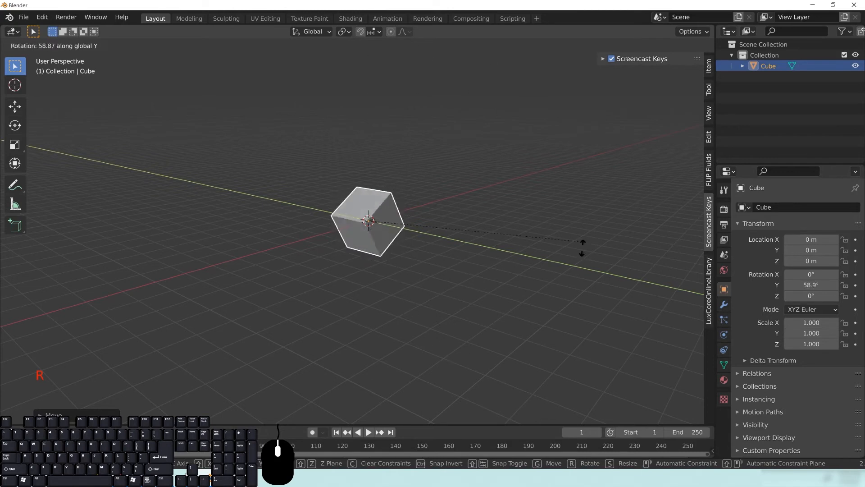
{"action": "right_click", "coordinate": [489, 184]}
{"action": "key", "text": "r"}
{"action": "key", "text": "x"}
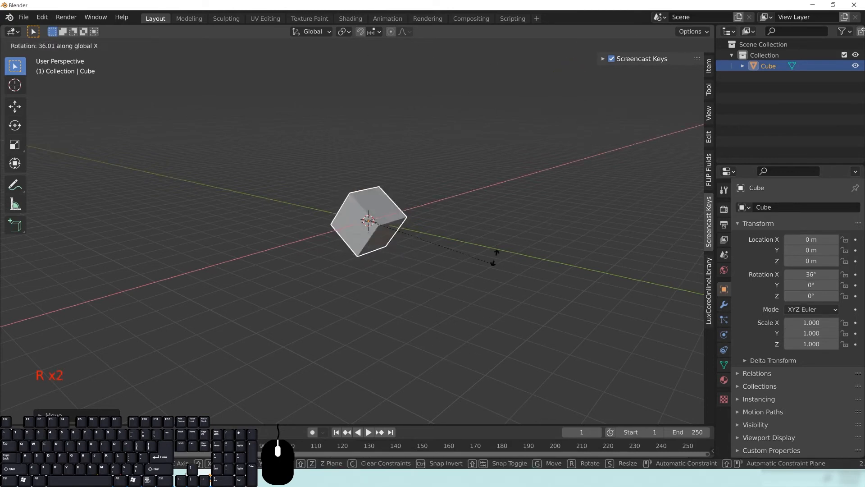
{"action": "right_click", "coordinate": [496, 172]}
Step: Try rotating the cube around the global Z axis, cancelling the rotation
{"action": "key", "text": "r"}
{"action": "key", "text": "z"}
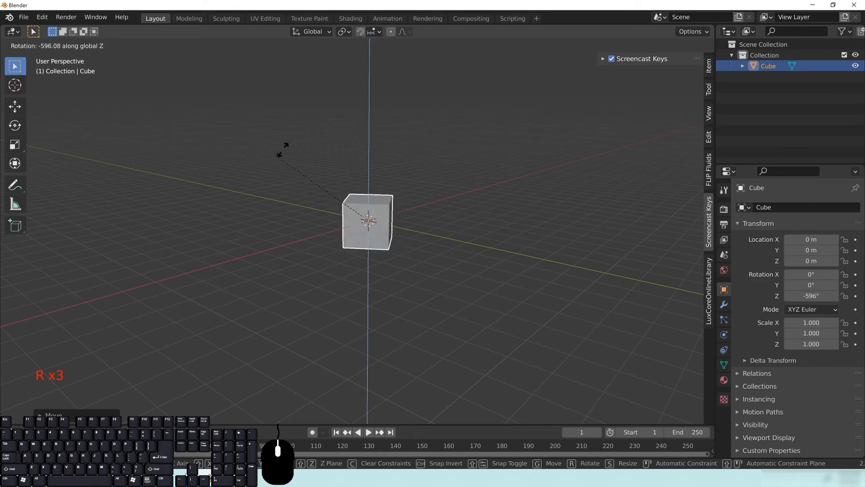
{"action": "right_click", "coordinate": [389, 170]}
Step: Try rotating the cube with the global Z axis locked, cancelling the rotation
{"action": "middle_click_drag", "start_coordinate": [390, 171], "coordinate": [416, 207]}
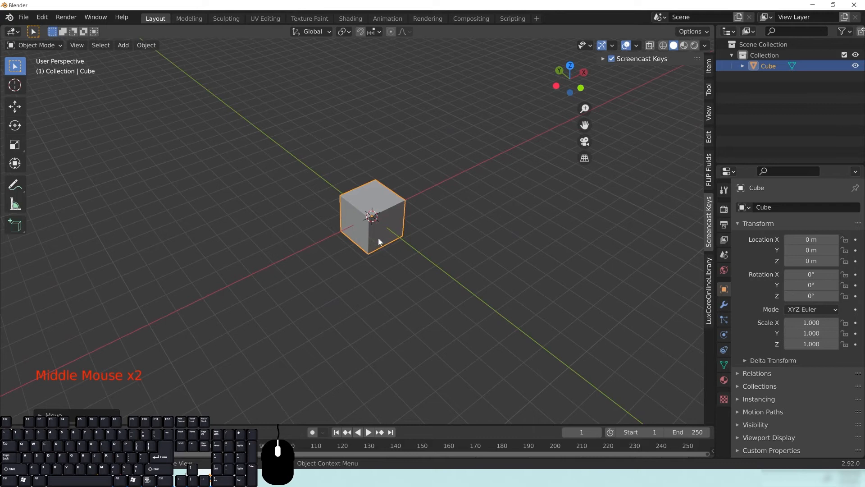
{"action": "middle_click_drag", "start_coordinate": [405, 271], "coordinate": [402, 261]}
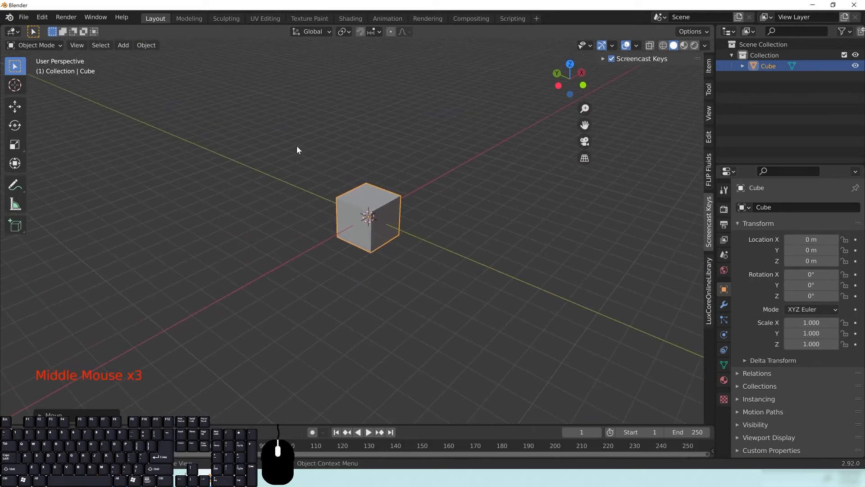
{"action": "middle_click_drag", "start_coordinate": [393, 245], "coordinate": [442, 240]}
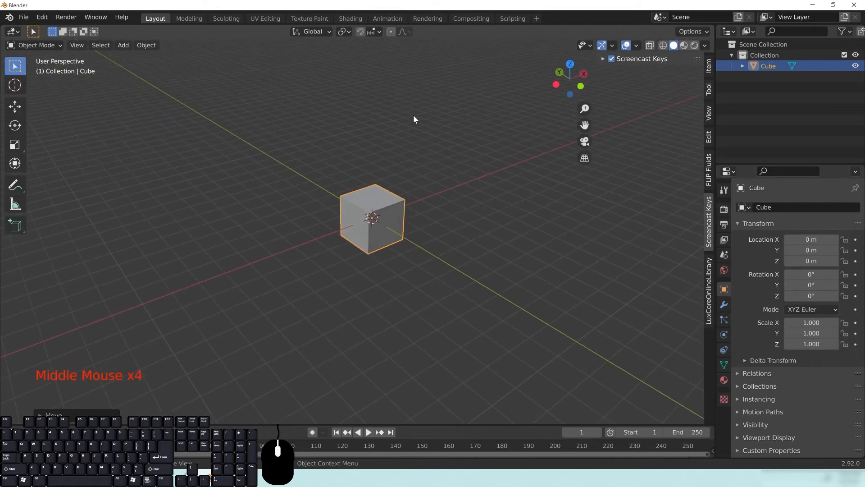
{"action": "key", "text": "r"}
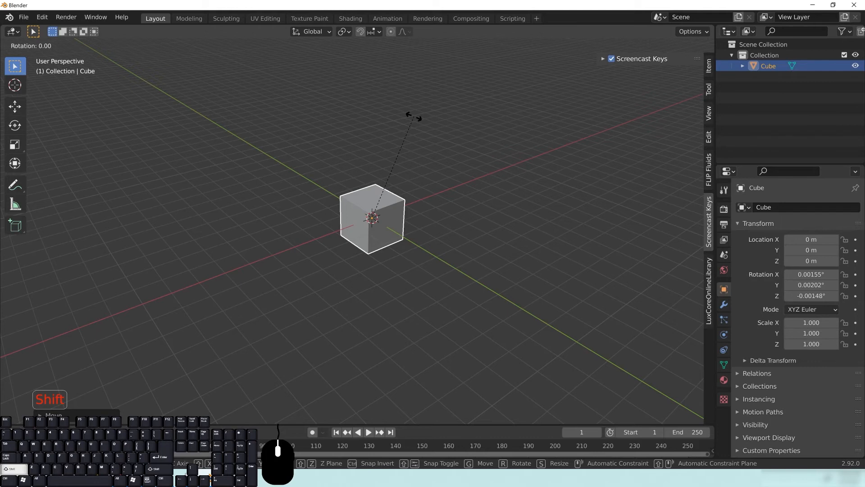
{"action": "key", "text": "shift+z"}
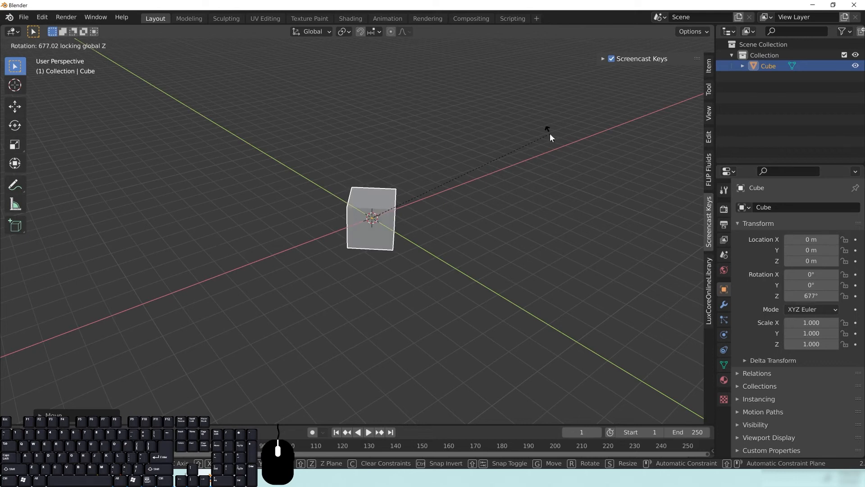
{"action": "key", "text": "Escape"}
Step: Try moving the cube in the XZ plane with the global Y axis locked, from different viewing angles, cancelling each move
{"action": "key", "text": "g"}
{"action": "key", "text": "shift+y"}
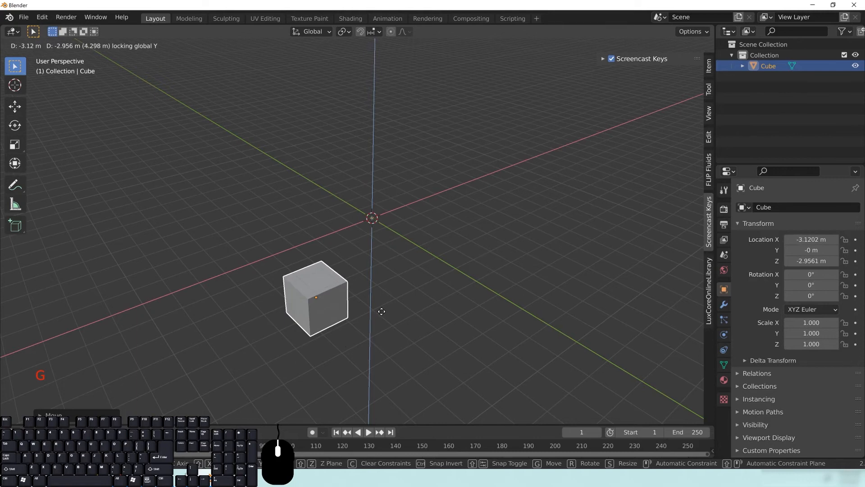
{"action": "right_click", "coordinate": [415, 266]}
{"action": "key", "text": "g"}
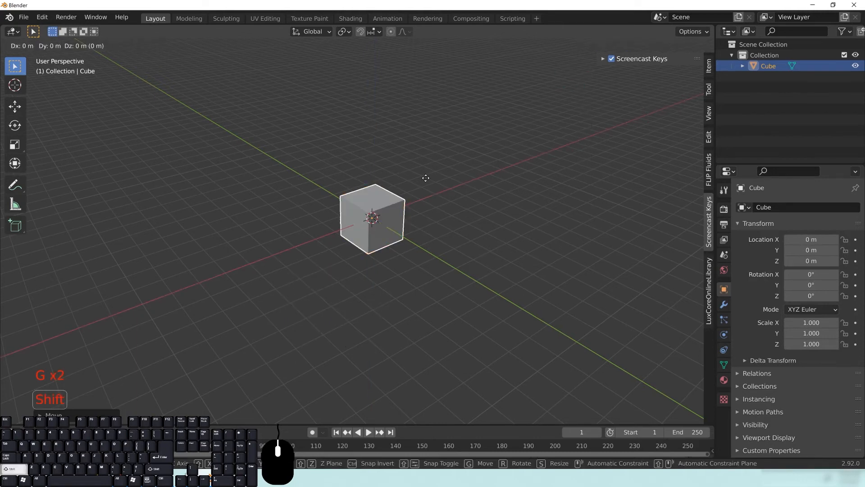
{"action": "key", "text": "shift+y"}
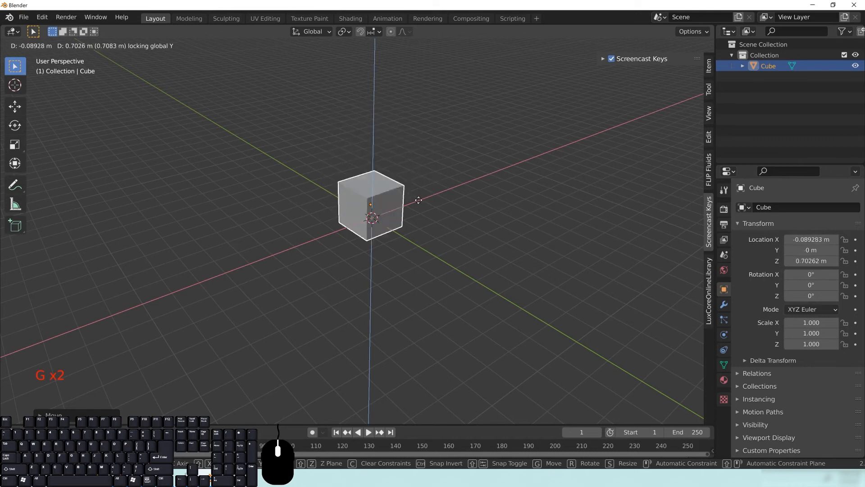
{"action": "right_click", "coordinate": [449, 172]}
{"action": "middle_click_drag", "start_coordinate": [468, 328], "coordinate": [452, 190]}
{"action": "key", "text": "g"}
{"action": "key", "text": "shift+y"}
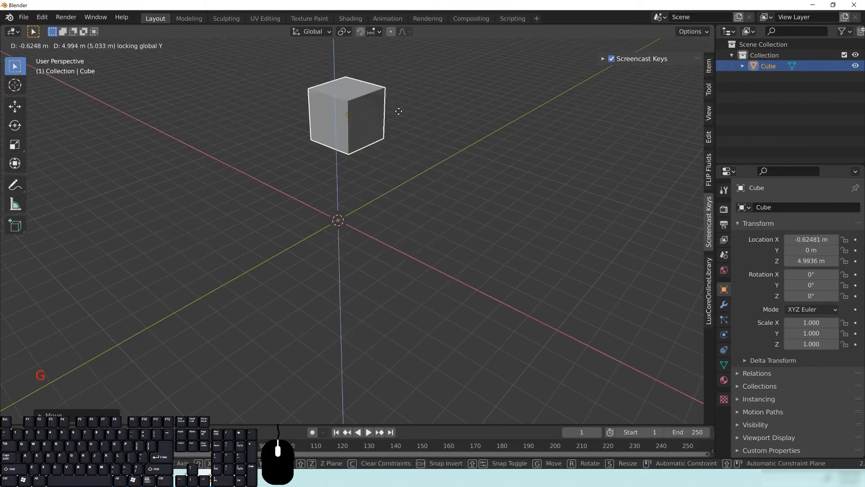
{"action": "right_click", "coordinate": [415, 238]}
Step: Try rotating and moving the cube with the global X axis locked, cancelling both transforms
{"action": "key", "text": "r"}
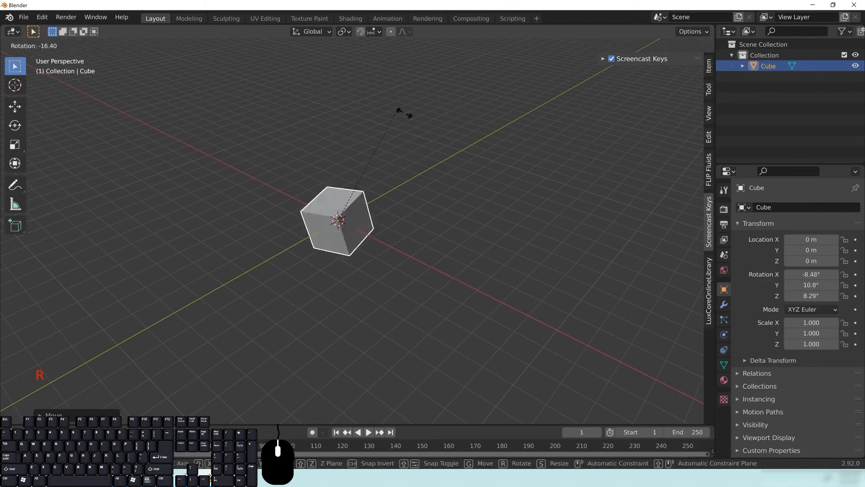
{"action": "key", "text": "x"}
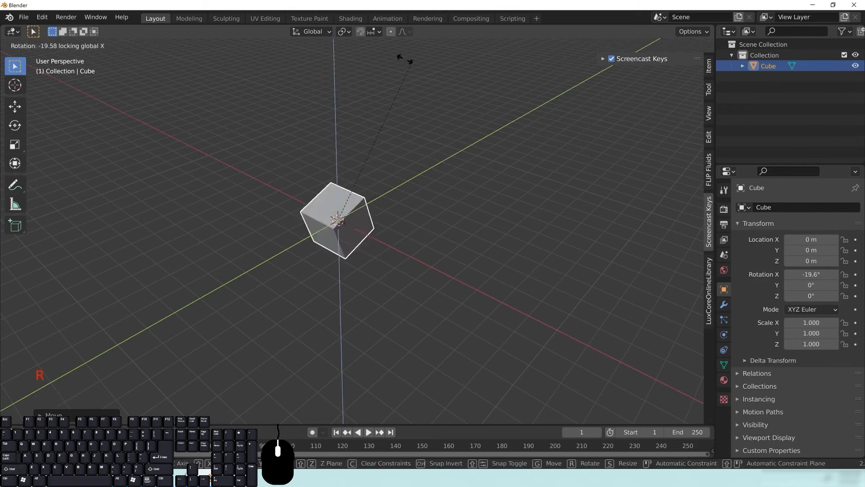
{"action": "right_click", "coordinate": [506, 254]}
{"action": "middle_click_drag", "start_coordinate": [374, 204], "coordinate": [472, 253]}
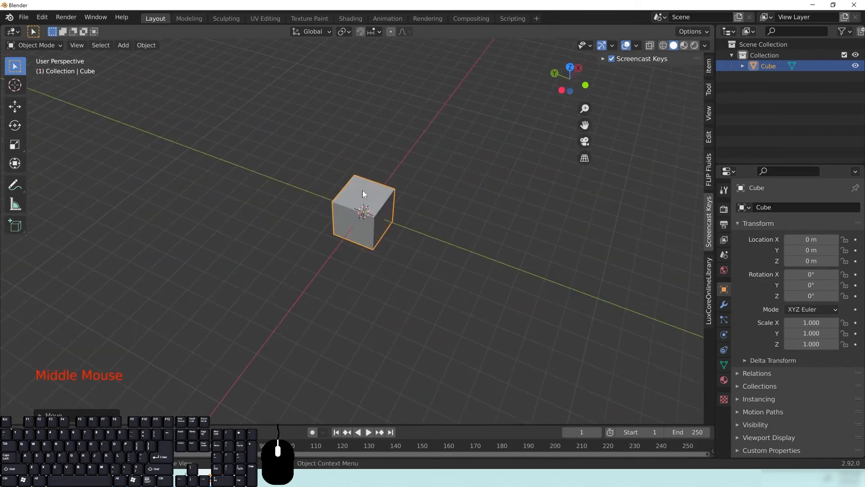
{"action": "key", "text": "g"}
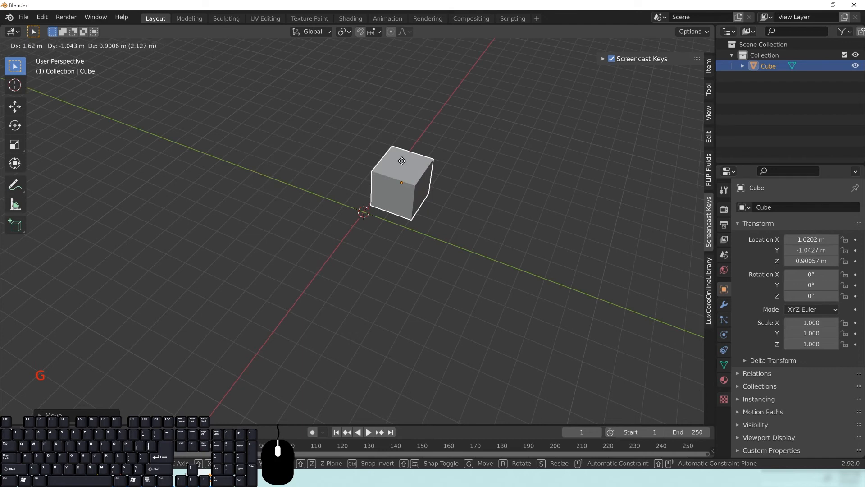
{"action": "key", "text": "shift+x"}
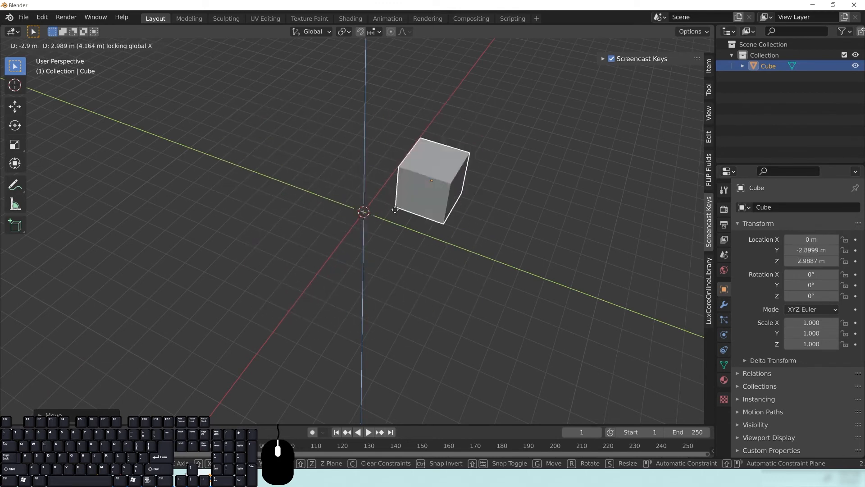
{"action": "right_click", "coordinate": [383, 199]}
Step: Try scaling the cube uniformly on all axes from several viewing angles, cancelling each scale
{"action": "middle_click_drag", "start_coordinate": [428, 186], "coordinate": [339, 193]}
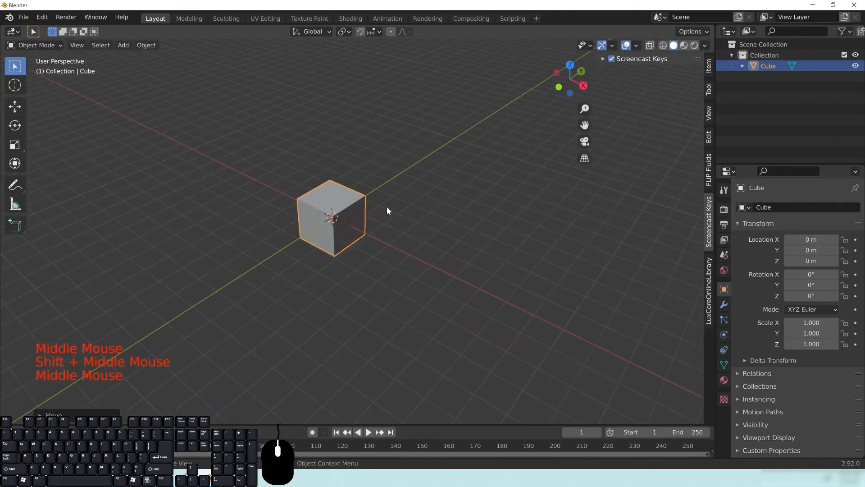
{"action": "middle_click_drag", "start_coordinate": [393, 195], "coordinate": [406, 219]}
{"action": "key", "text": "s"}
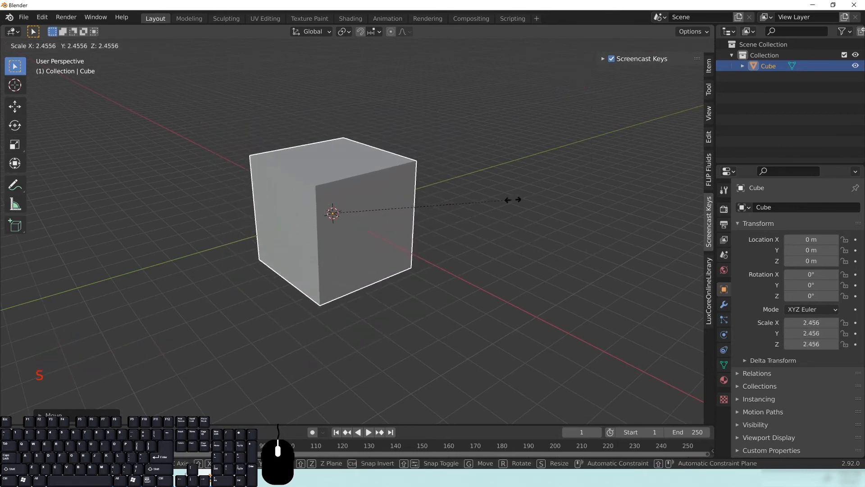
{"action": "right_click", "coordinate": [491, 201]}
{"action": "middle_click_drag", "start_coordinate": [397, 169], "coordinate": [409, 195]}
{"action": "key", "text": "s"}
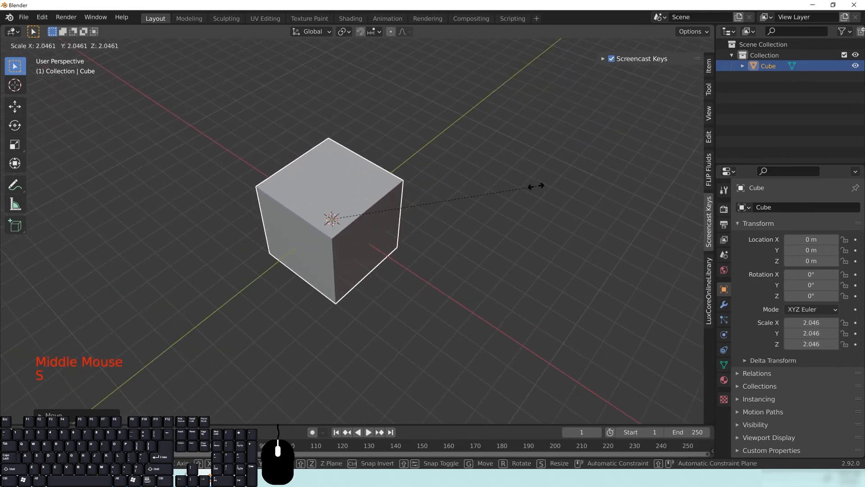
{"action": "right_click", "coordinate": [537, 236]}
{"action": "middle_click_drag", "start_coordinate": [394, 243], "coordinate": [427, 188]}
{"action": "key", "text": "s"}
{"action": "right_click", "coordinate": [431, 220]}
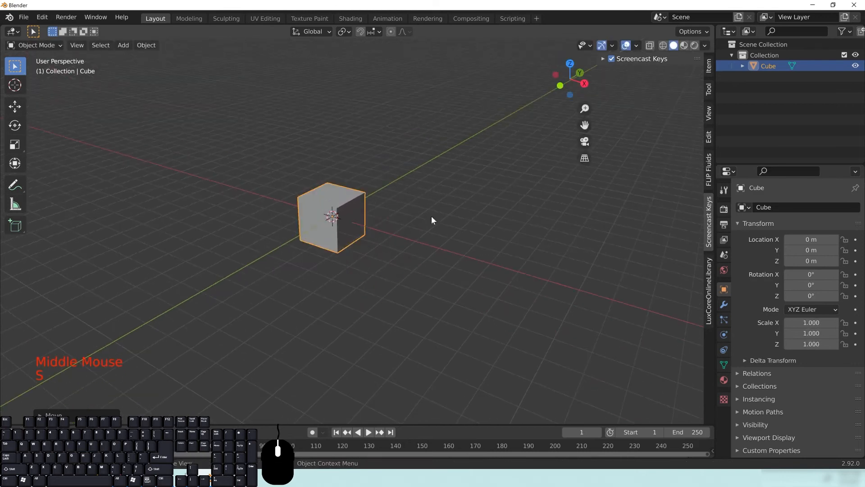
Step: Scale the cube along the global X axis by about 3.36 and along the global Y axis by about 4.3
{"action": "key", "text": "s"}
{"action": "key", "text": "x"}
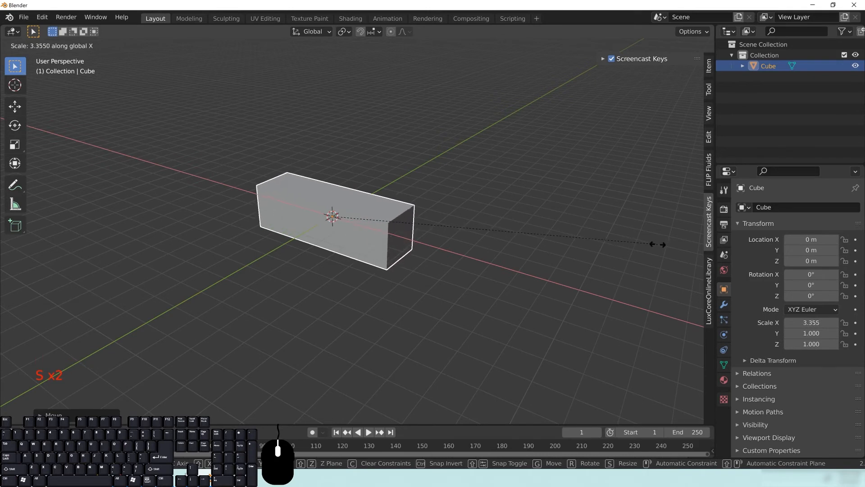
{"action": "left_click", "coordinate": [644, 240]}
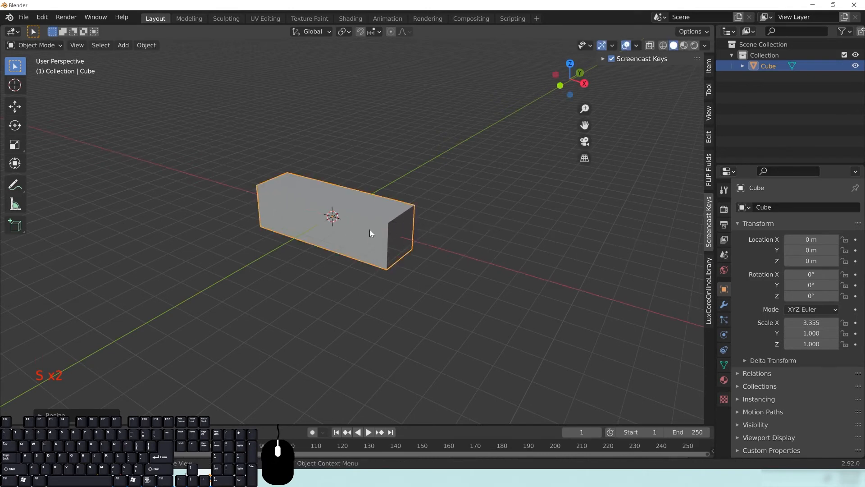
{"action": "middle_click_drag", "start_coordinate": [432, 205], "coordinate": [392, 235]}
{"action": "key", "text": "s"}
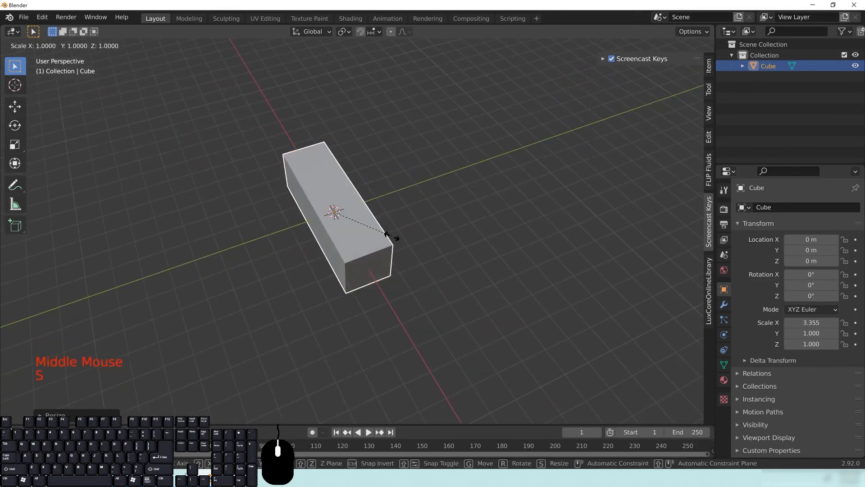
{"action": "left_click", "coordinate": [576, 170]}
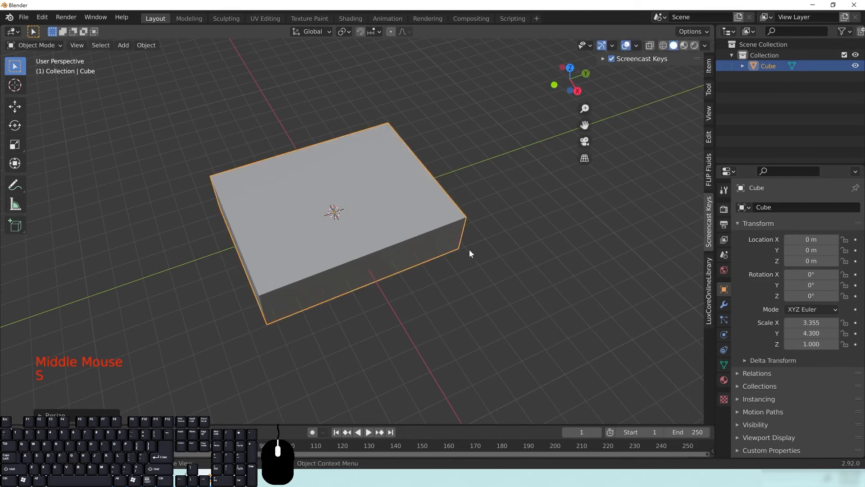
Step: Scale the cube along the global Z axis by about 3.47
{"action": "key", "text": "s"}
{"action": "key", "text": "z"}
{"action": "left_click", "coordinate": [617, 366]}
{"action": "middle_click_drag", "start_coordinate": [454, 215], "coordinate": [324, 164]}
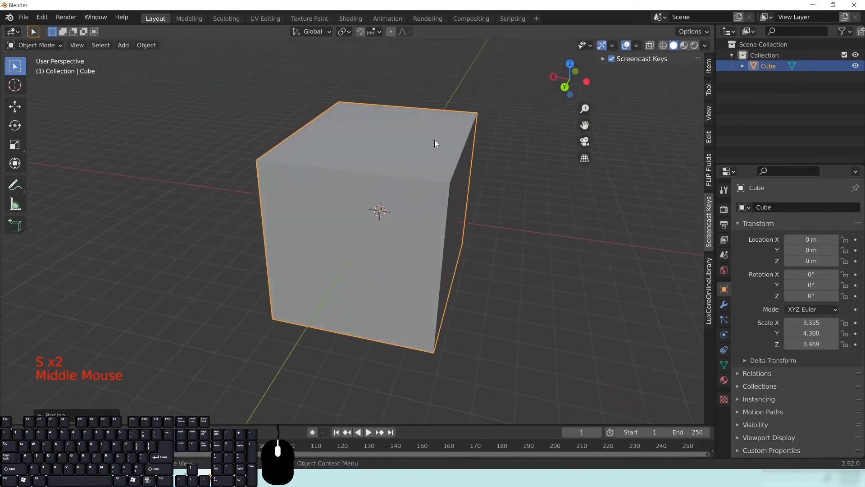
{"action": "middle_click_drag", "start_coordinate": [461, 245], "coordinate": [428, 260]}
{"action": "scroll", "coordinate": [415, 247], "scroll_direction": "down", "scroll_amount": 3}
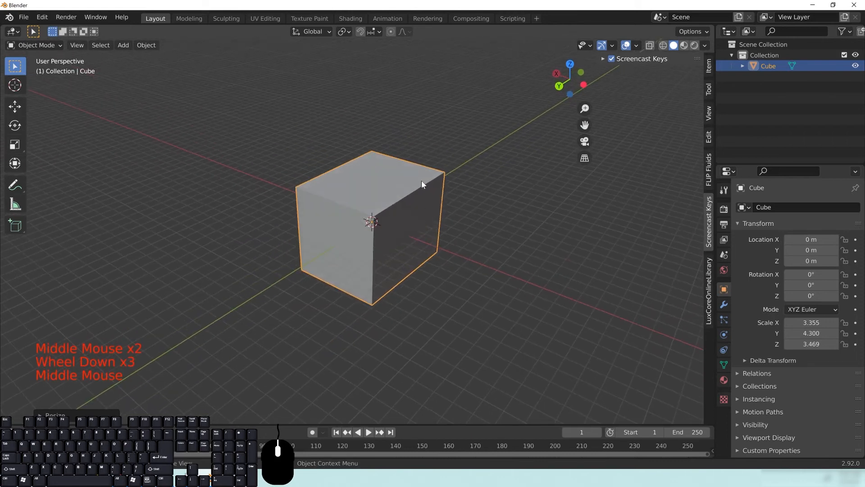
Step: Rotate the cube freely by about 108° in the current view and shift it along the global X axis
{"action": "key", "text": "r"}
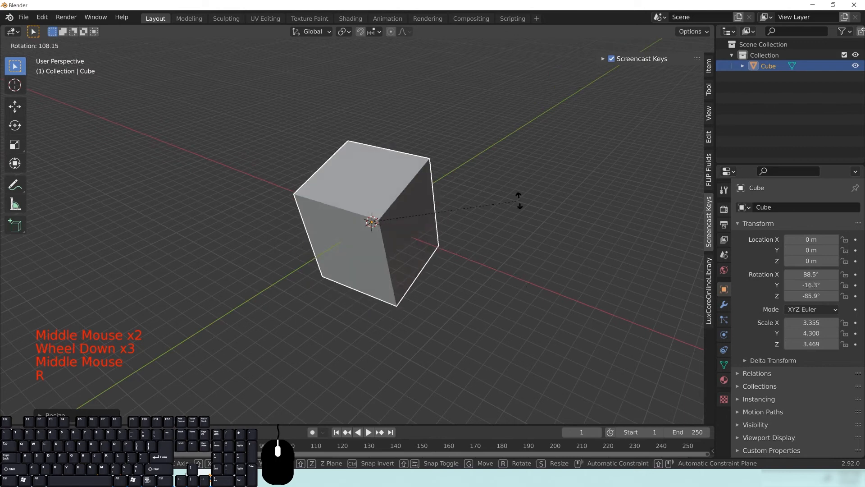
{"action": "left_click", "coordinate": [512, 212]}
{"action": "key", "text": "g"}
{"action": "key", "text": "x"}
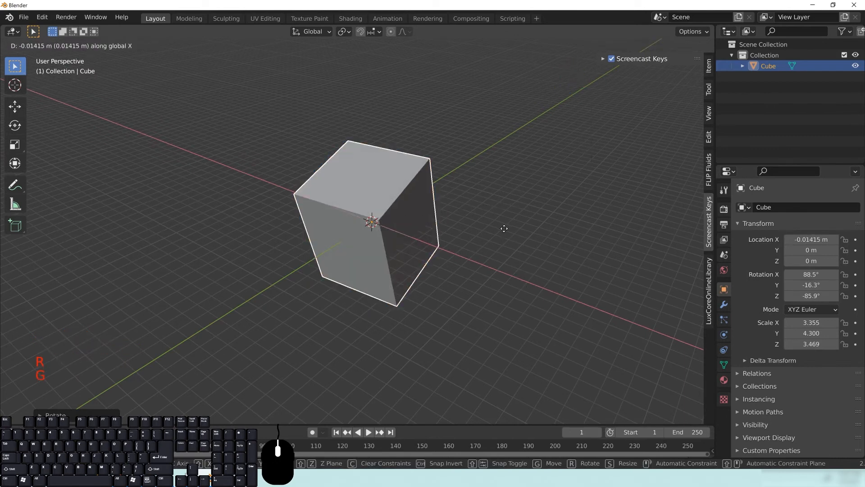
{"action": "left_click", "coordinate": [679, 255]}
Step: Move the cube freely away from the origin to about X -9.68 m, Y -7.31 m, Z 3.23 m
{"action": "middle_click_drag", "start_coordinate": [680, 256], "coordinate": [554, 252]}
{"action": "key", "text": "g"}
{"action": "left_click", "coordinate": [584, 222]}
{"action": "middle_click_drag", "start_coordinate": [423, 261], "coordinate": [423, 231]}
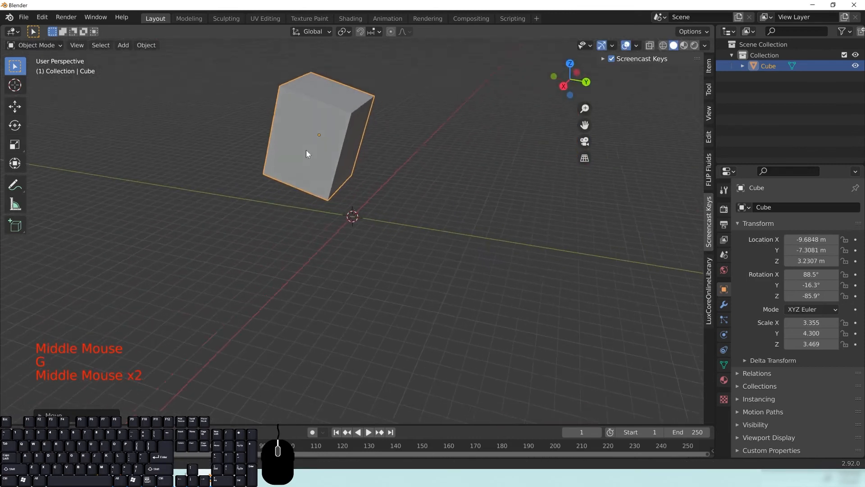
{"action": "middle_click_drag", "start_coordinate": [307, 150], "coordinate": [342, 160]}
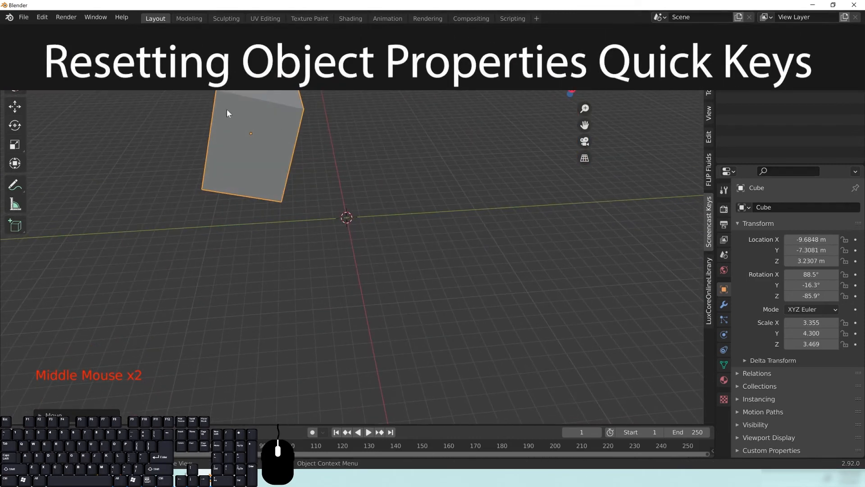
Step: Toggle the viewport's sidebar and toolbar visibility, and display the cube's Item transform properties beside the scene
{"action": "key", "text": "n"}
{"action": "key", "text": "n"}
{"action": "key", "text": "t"}
{"action": "key", "text": "t"}
{"action": "key", "text": "n"}
{"action": "key", "text": "n"}
{"action": "left_click", "coordinate": [709, 66]}
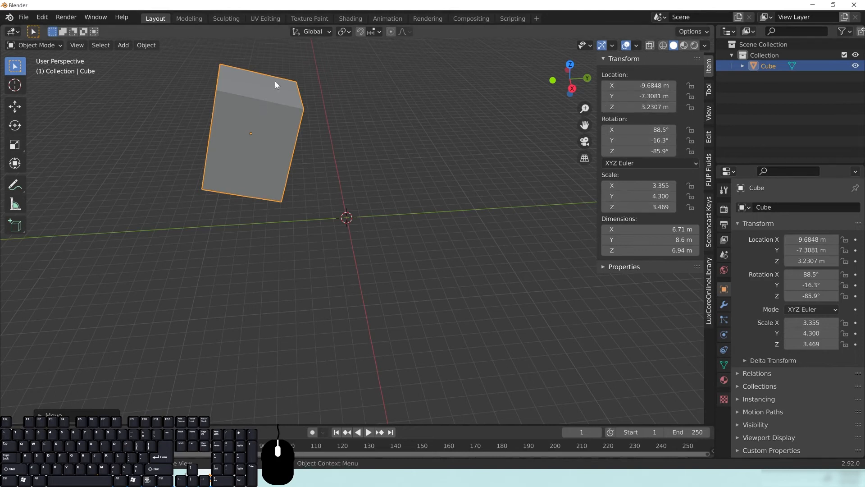
Step: Try clearing the cube's scale, and undo the reset
{"action": "middle_click_drag", "start_coordinate": [380, 106], "coordinate": [387, 185]}
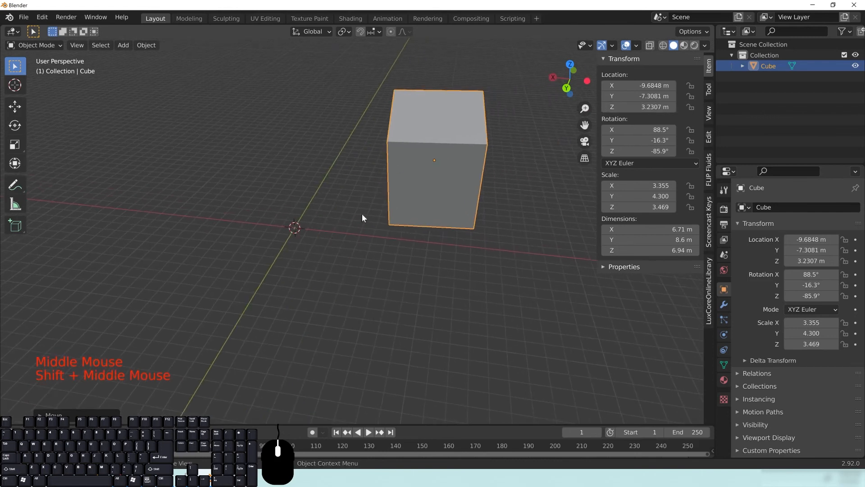
{"action": "middle_click_drag", "start_coordinate": [480, 186], "coordinate": [467, 179]}
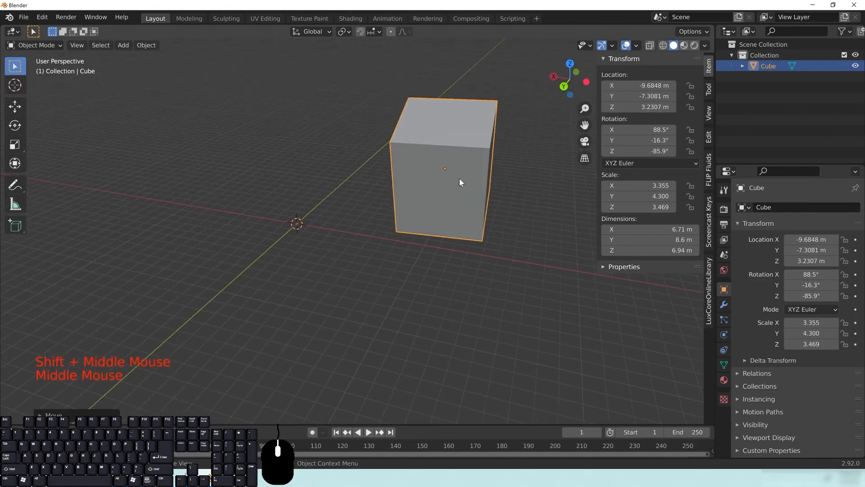
{"action": "key", "text": "alt+s"}
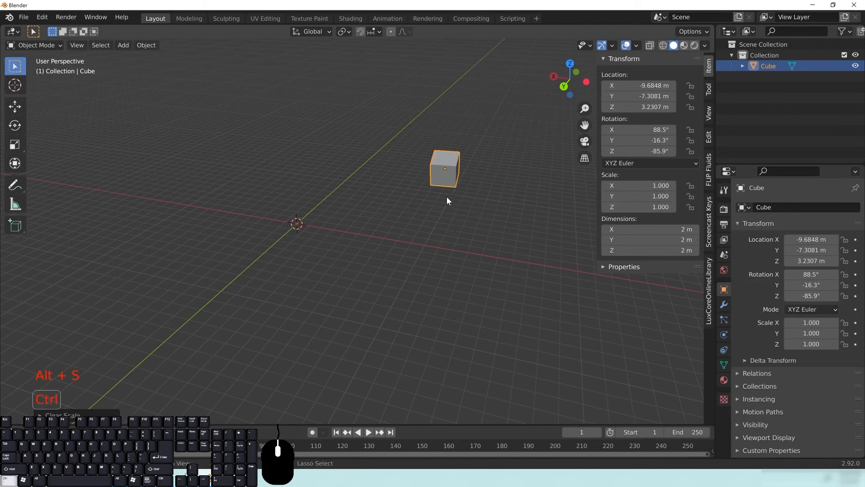
{"action": "key", "text": "ctrl+z"}
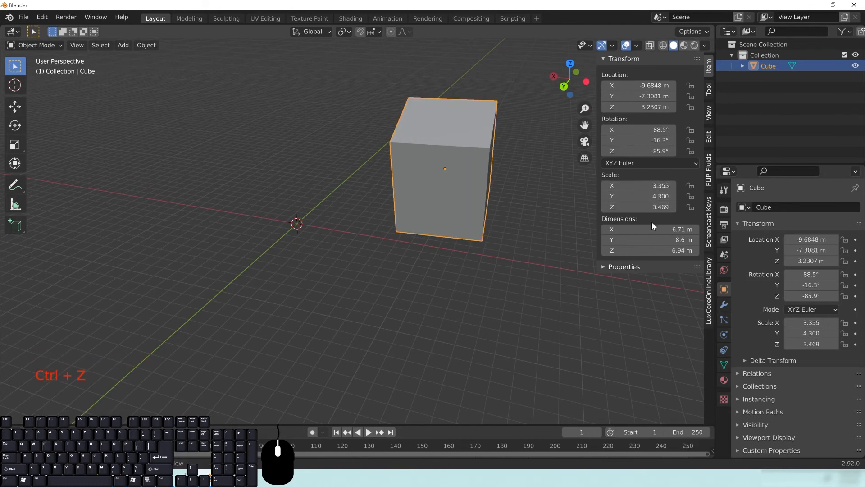
Step: Reset the cube's transforms by clearing its scale, rotation and location
{"action": "key", "text": "alt+s"}
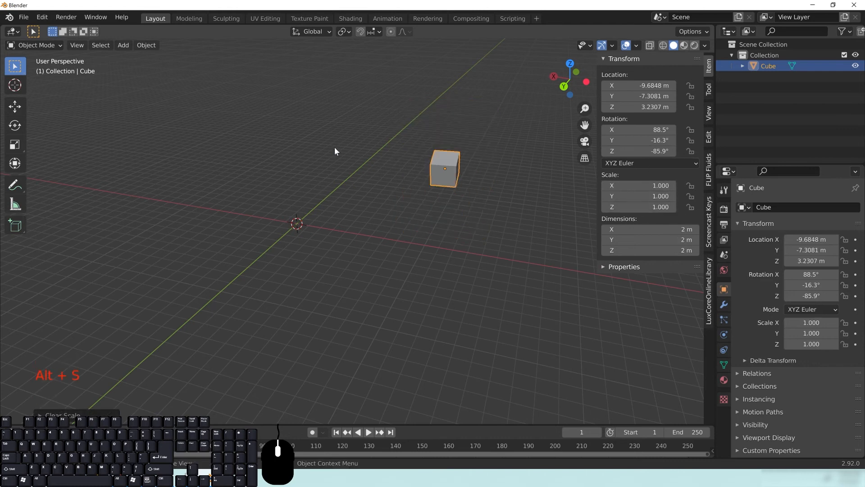
{"action": "key", "text": "alt+r"}
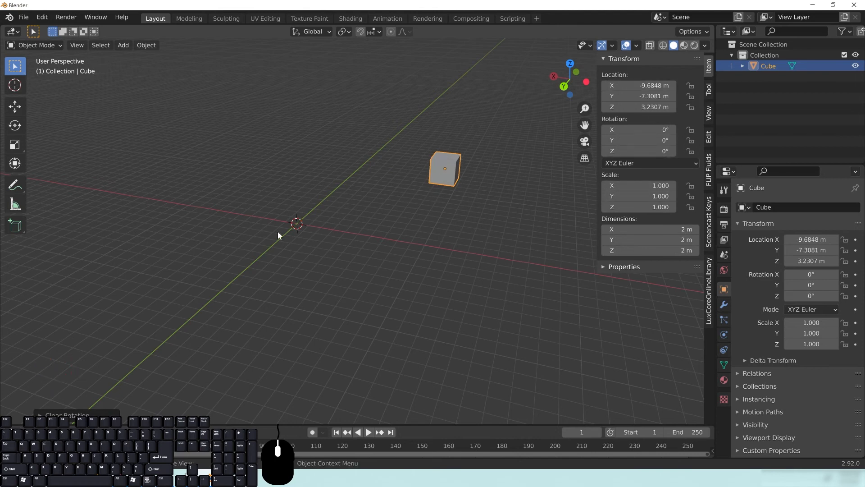
{"action": "key", "text": "alt+g"}
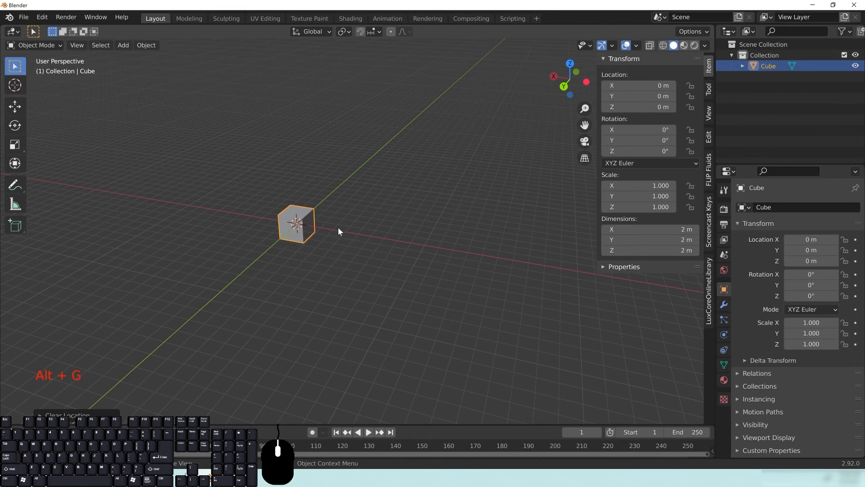
Step: Move the cube freely to about X -14.55 m, Y -10.25 m, Z 9 m, and clear its location
{"action": "key", "text": "g"}
{"action": "left_click", "coordinate": [528, 119]}
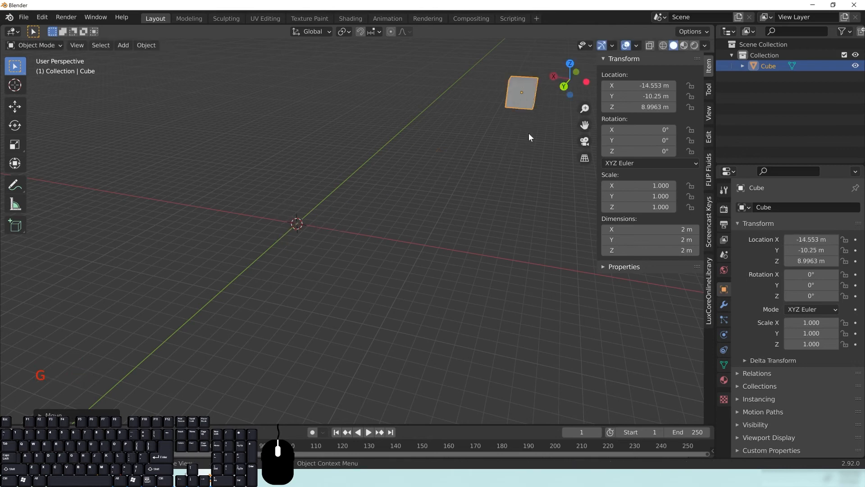
{"action": "key", "text": "alt+g"}
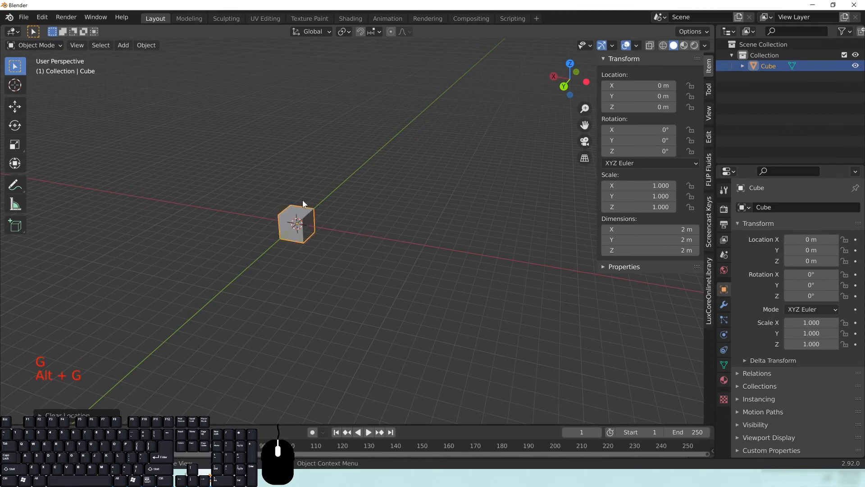
{"action": "middle_click_drag", "start_coordinate": [283, 229], "coordinate": [343, 238]}
{"action": "scroll", "coordinate": [343, 238], "scroll_direction": "down", "scroll_amount": 2}
{"action": "middle_click_drag", "start_coordinate": [343, 239], "coordinate": [375, 244]}
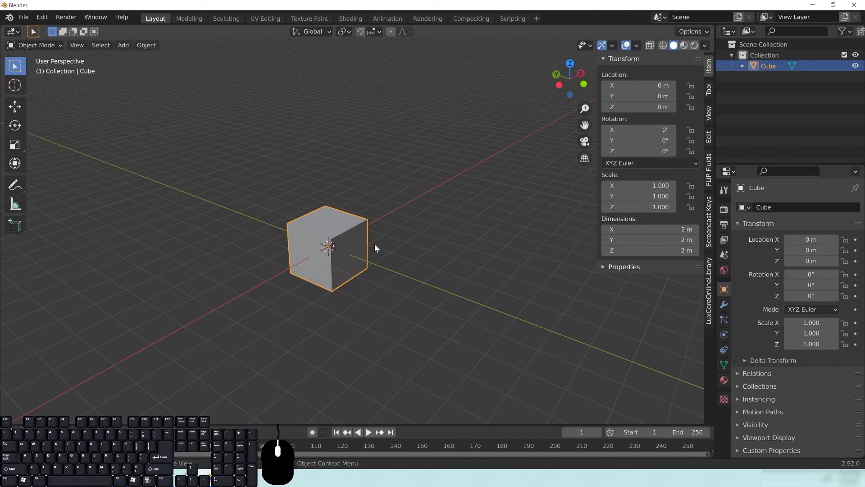
{"action": "middle_click_drag", "start_coordinate": [309, 195], "coordinate": [308, 250]}
{"action": "middle_click_drag", "start_coordinate": [304, 212], "coordinate": [347, 250]}
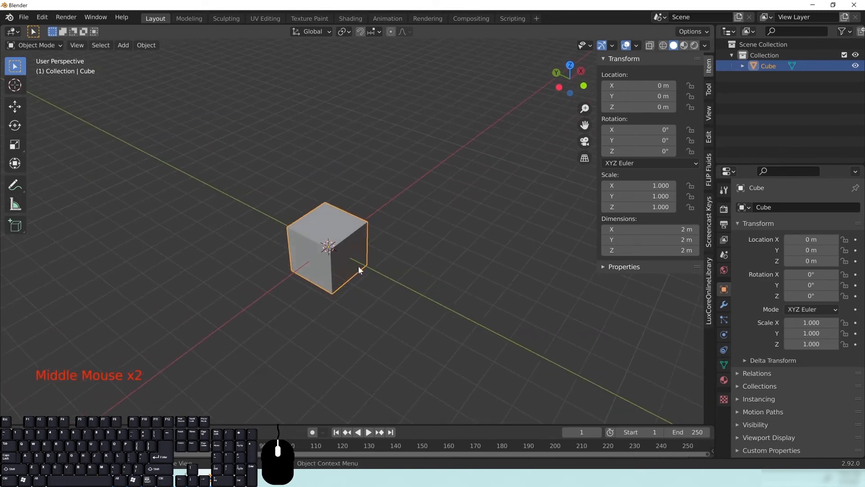
{"action": "middle_click_drag", "start_coordinate": [510, 288], "coordinate": [386, 279]}
{"action": "middle_click_drag", "start_coordinate": [359, 211], "coordinate": [353, 207]}
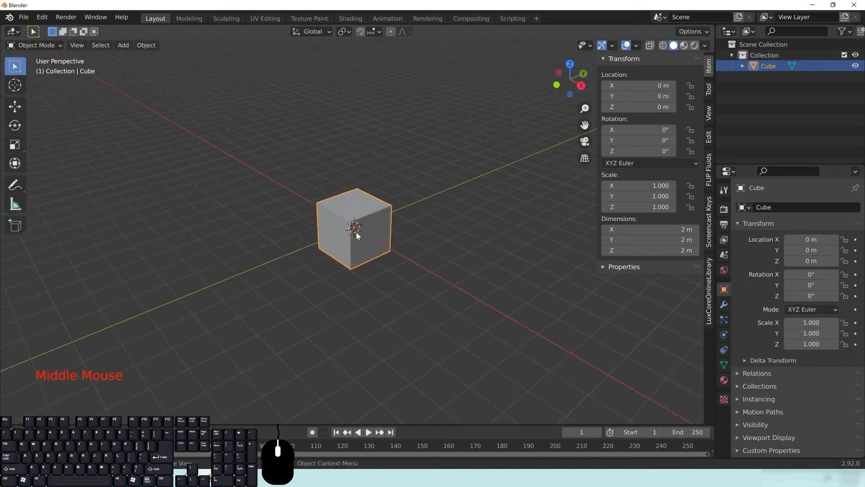
Step: Set the cube's Z rotation value to 45° in its transform properties, and clear the rotation
{"action": "left_click_drag", "start_coordinate": [640, 150], "coordinate": [685, 151]}
{"action": "double_click", "coordinate": [640, 151]}
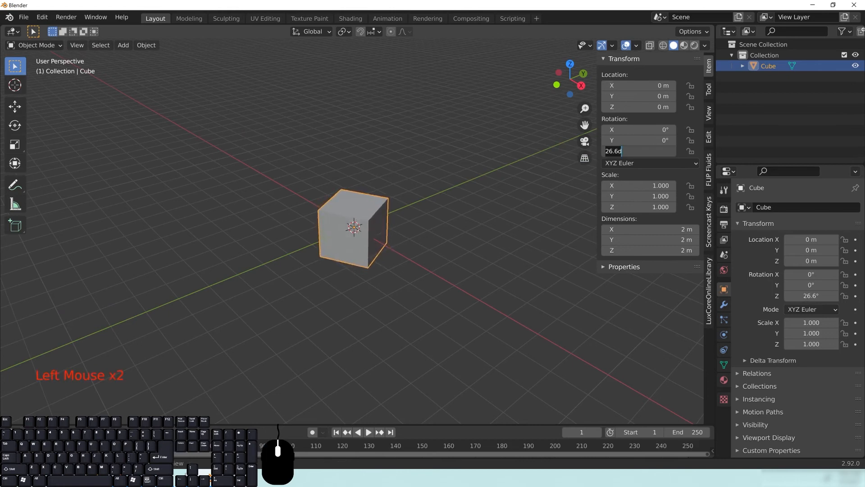
{"action": "type", "text": "45"}
{"action": "key", "text": "Return"}
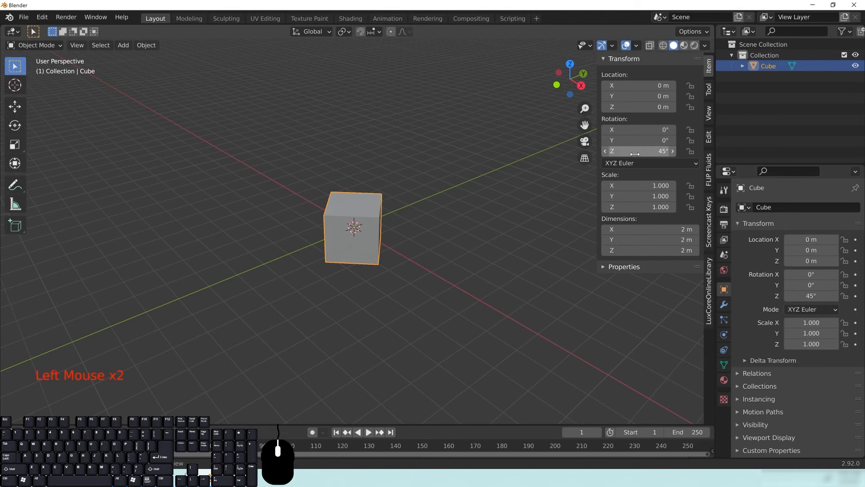
{"action": "key", "text": "alt+r"}
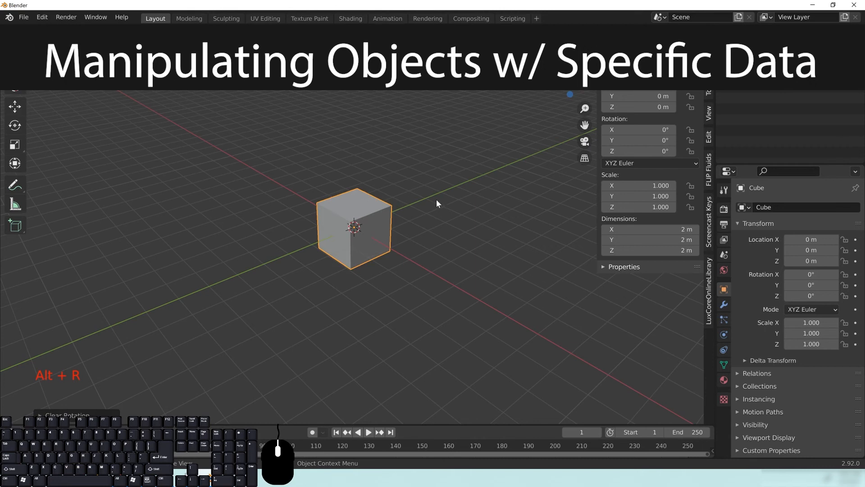
Step: Rotate the cube exactly 45° about the global Z axis with the Rotate command
{"action": "key", "text": "r"}
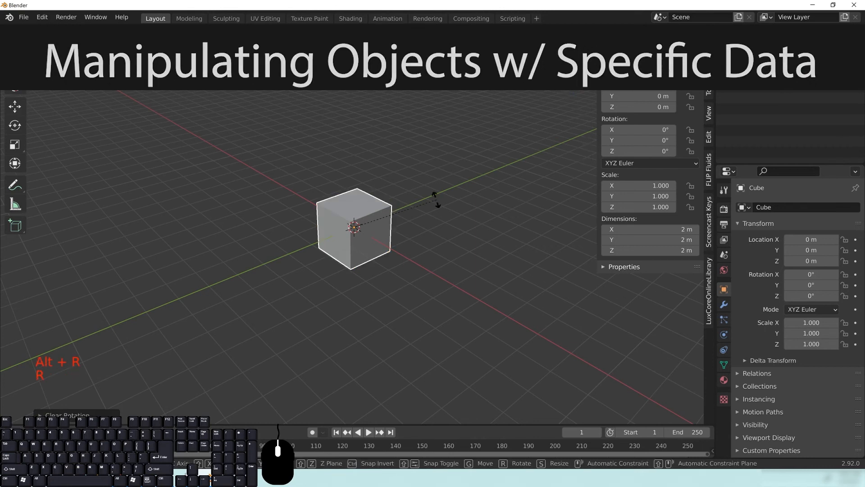
{"action": "key", "text": "z"}
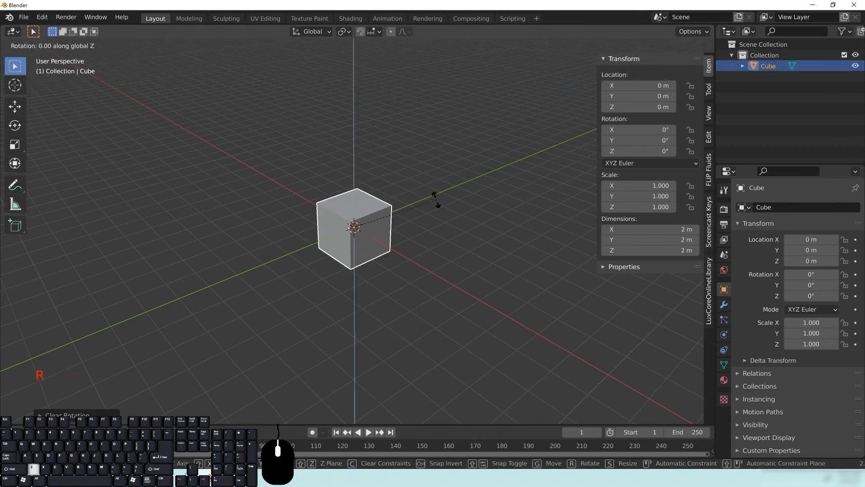
{"action": "type", "text": "45"}
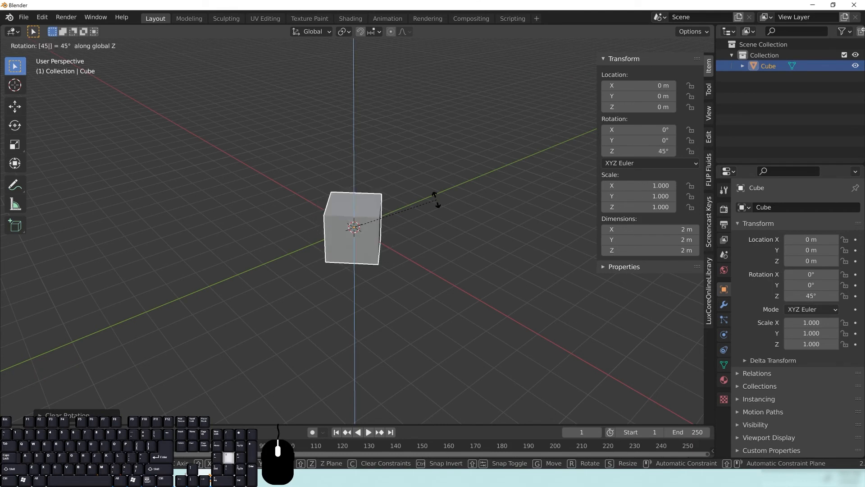
{"action": "key", "text": "Return"}
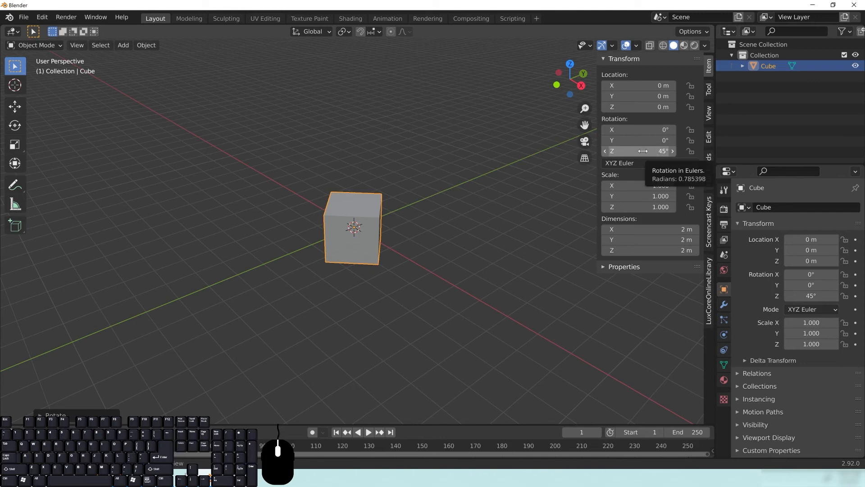
Step: Rotate the cube exactly 45° about the global Y axis with the Rotate command
{"action": "key", "text": "r"}
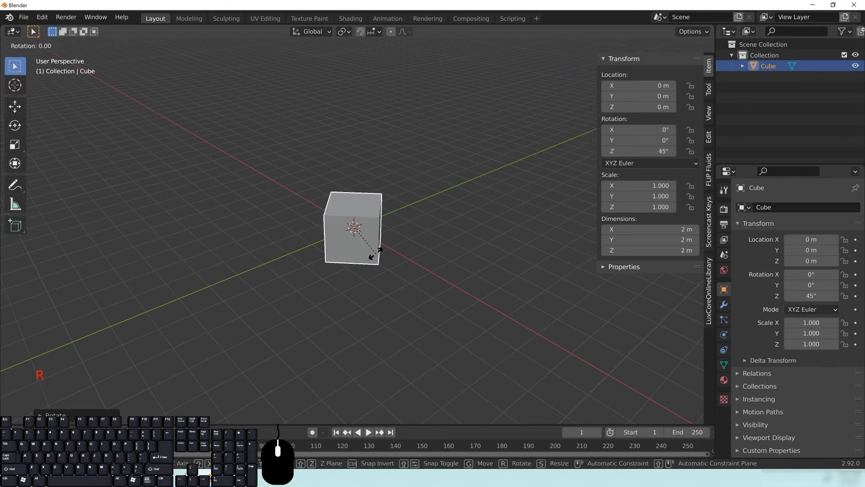
{"action": "type", "text": "y"}
{"action": "type", "text": "45"}
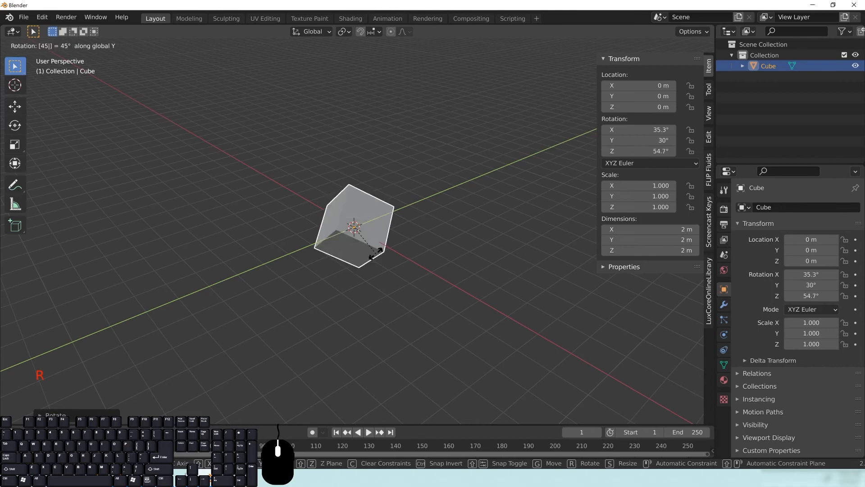
{"action": "key", "text": "Return"}
Step: Clear the cube's rotation on all axes
{"action": "middle_click_drag", "start_coordinate": [436, 241], "coordinate": [377, 250]}
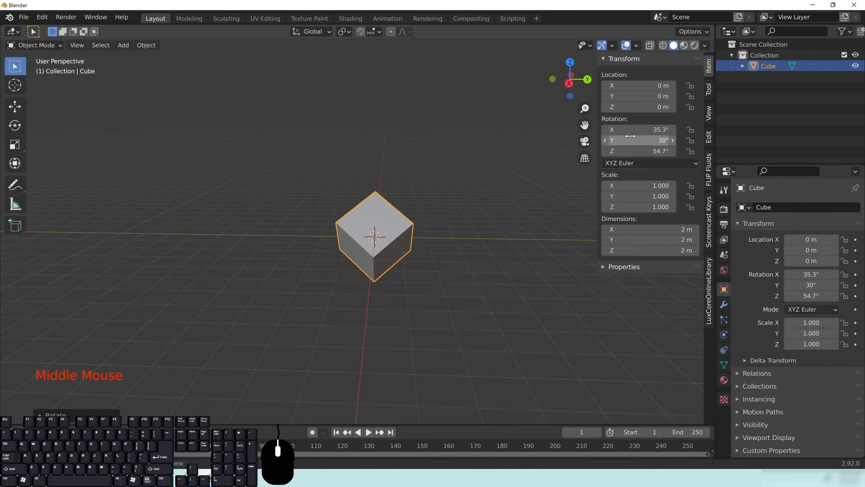
{"action": "middle_click_drag", "start_coordinate": [338, 222], "coordinate": [314, 134]}
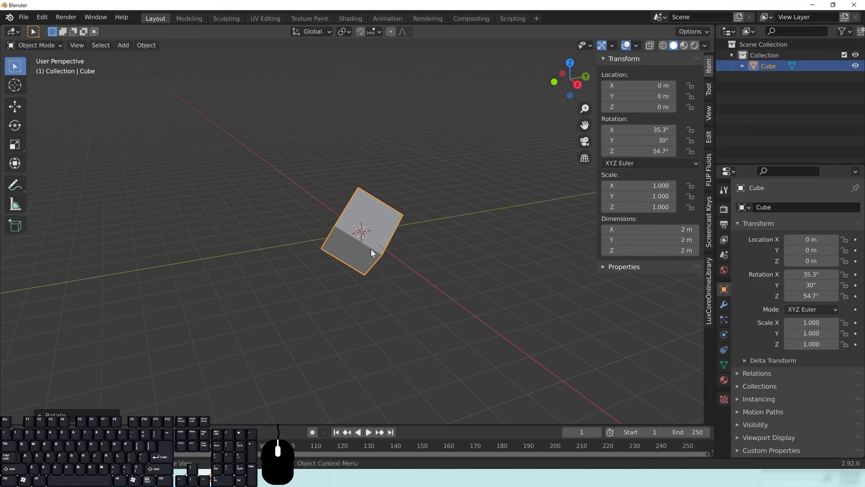
{"action": "key", "text": "alt+r"}
{"action": "mouse_move", "coordinate": [372, 249]}
{"action": "middle_mouse_down"}
{"action": "mouse_move", "coordinate": [333, 226]}
{"action": "mouse_move", "coordinate": [361, 235]}
{"action": "middle_mouse_up"}
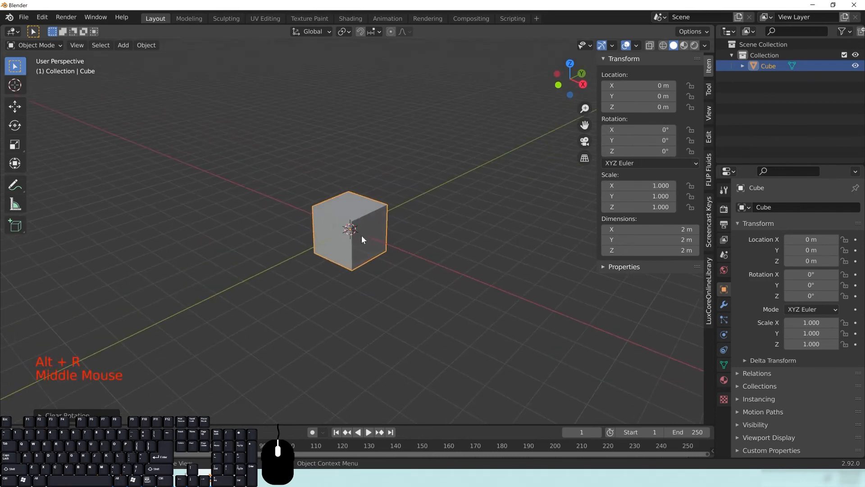
Step: Rotate the cube exactly 45° about the global Y axis, and clear its rotation again
{"action": "key", "text": "r"}
{"action": "key", "text": "y"}
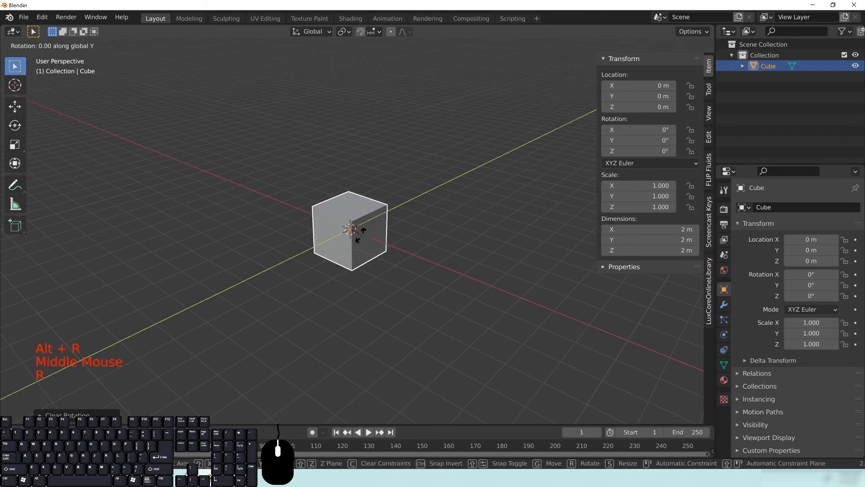
{"action": "type", "text": "45"}
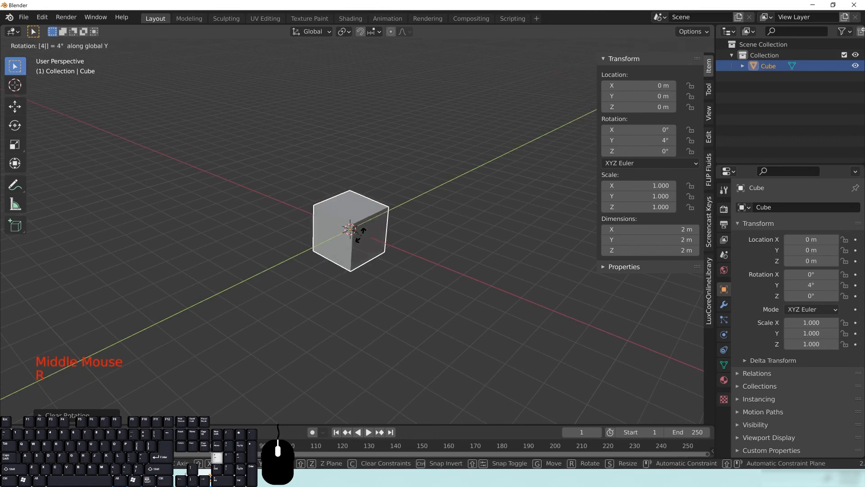
{"action": "key", "text": "Return"}
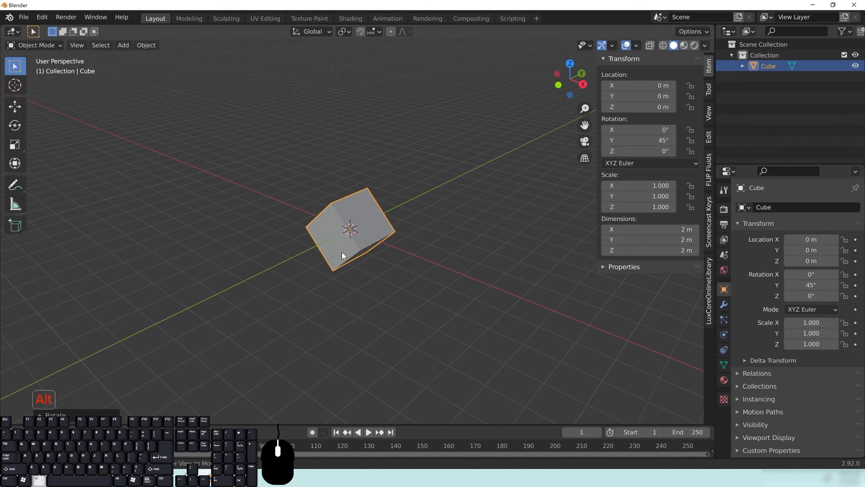
{"action": "key", "text": "alt+r"}
{"action": "key", "text": "alt+t"}
Step: Move the cube exactly 10 m along the global X axis
{"action": "middle_click_drag", "start_coordinate": [396, 237], "coordinate": [370, 237]}
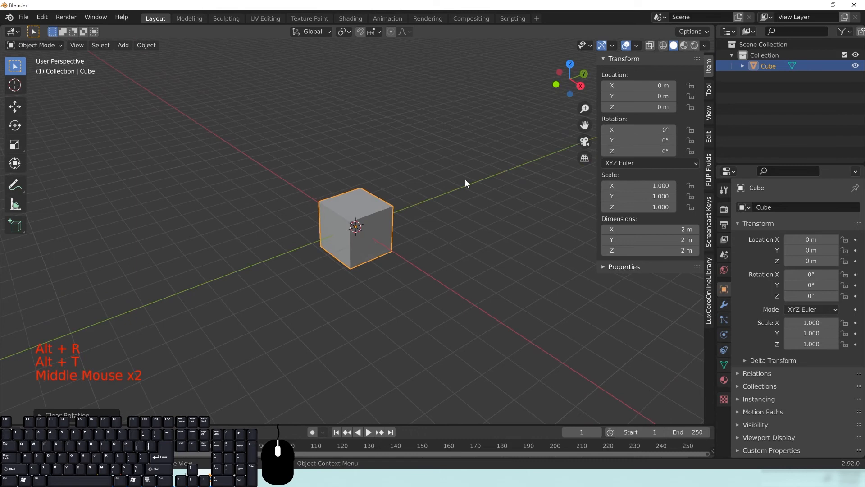
{"action": "key", "text": "g"}
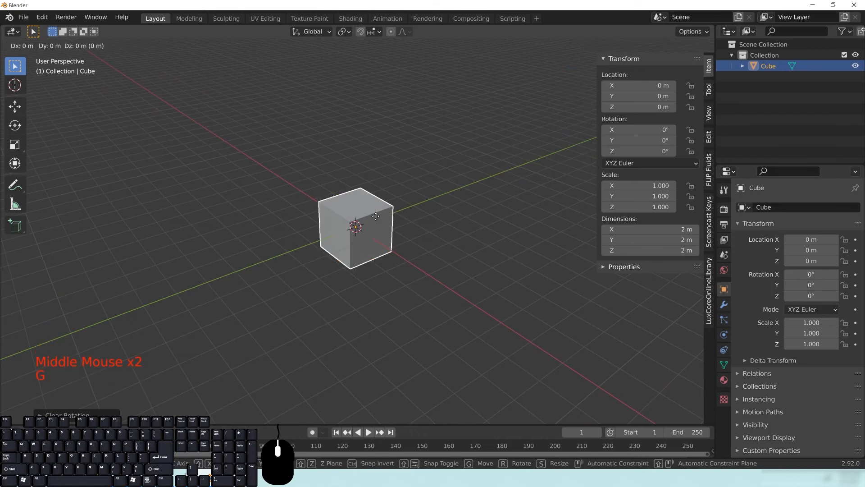
{"action": "key", "text": "x"}
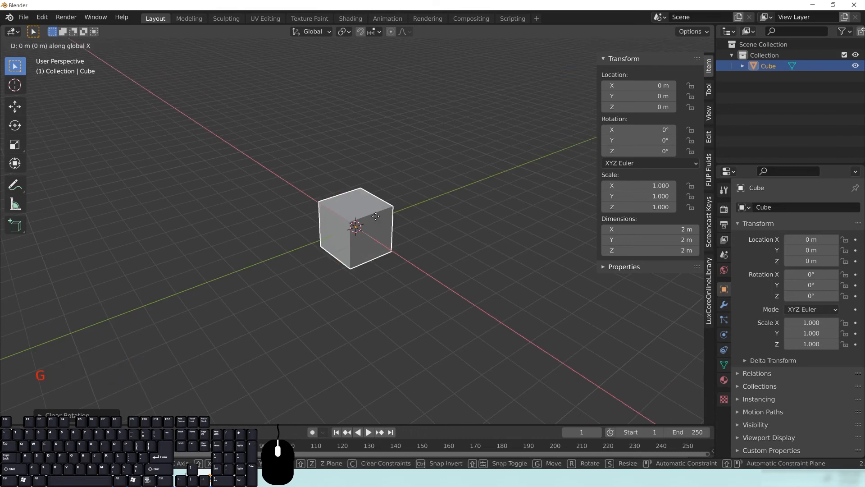
{"action": "type", "text": "10"}
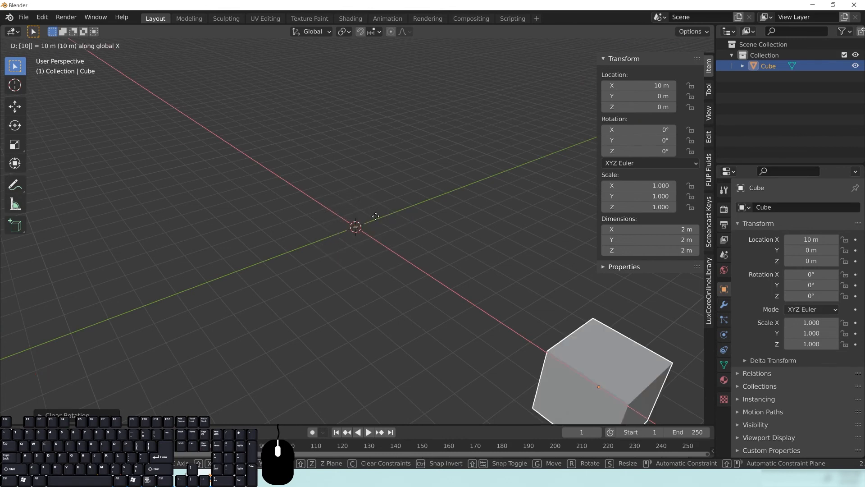
{"action": "key", "text": "Return"}
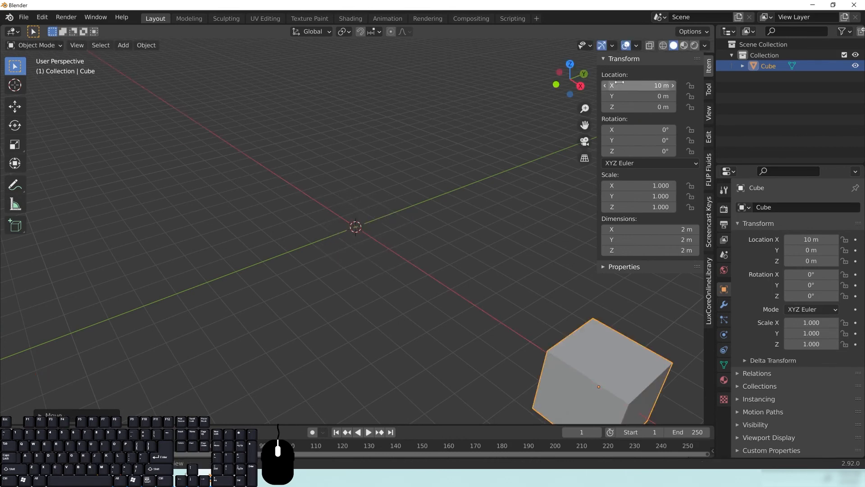
Step: Scale the cube uniformly by a factor of 1.5
{"action": "scroll", "coordinate": [433, 291], "scroll_direction": "down", "scroll_amount": 5}
{"action": "middle_click_drag", "start_coordinate": [446, 279], "coordinate": [491, 342]}
{"action": "middle_click_drag", "start_coordinate": [466, 232], "coordinate": [418, 226], "text": "shift"}
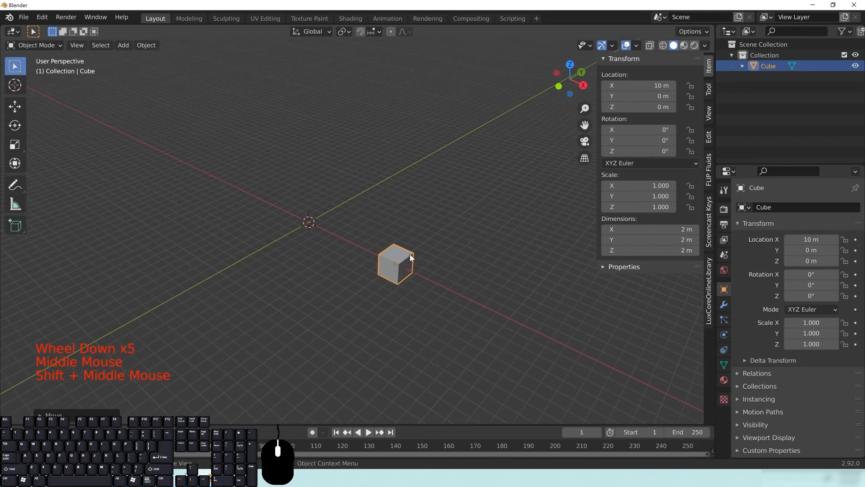
{"action": "type", "text": "s1.5"}
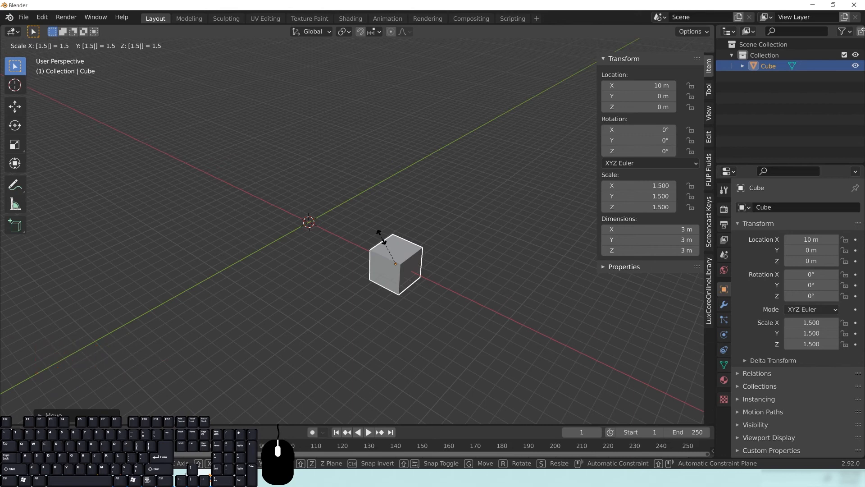
{"action": "key", "text": "Return"}
{"action": "middle_click_drag", "start_coordinate": [396, 268], "coordinate": [367, 268]}
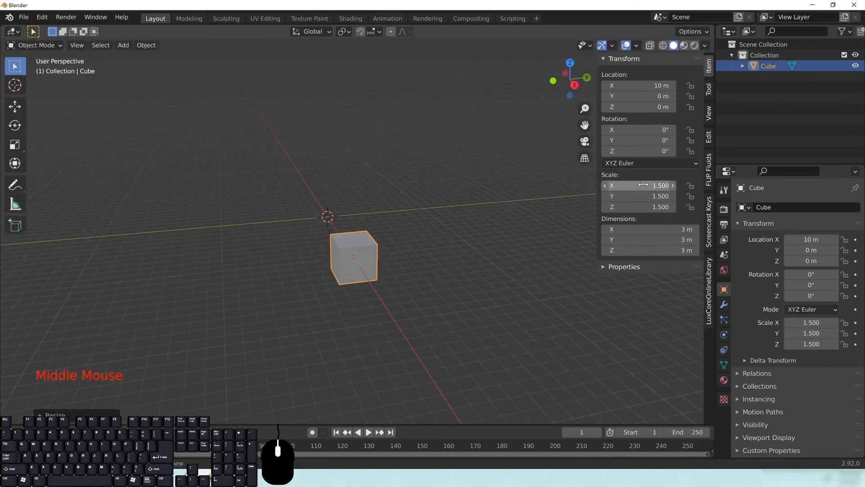
Step: Clear the cube's location and scale so both return to their defaults
{"action": "key", "text": "alt"}
{"action": "key", "text": "alt+g"}
{"action": "mouse_move", "coordinate": [333, 250]}
{"action": "middle_mouse_down"}
{"action": "mouse_move", "coordinate": [340, 230]}
{"action": "mouse_move", "coordinate": [337, 242]}
{"action": "middle_mouse_up"}
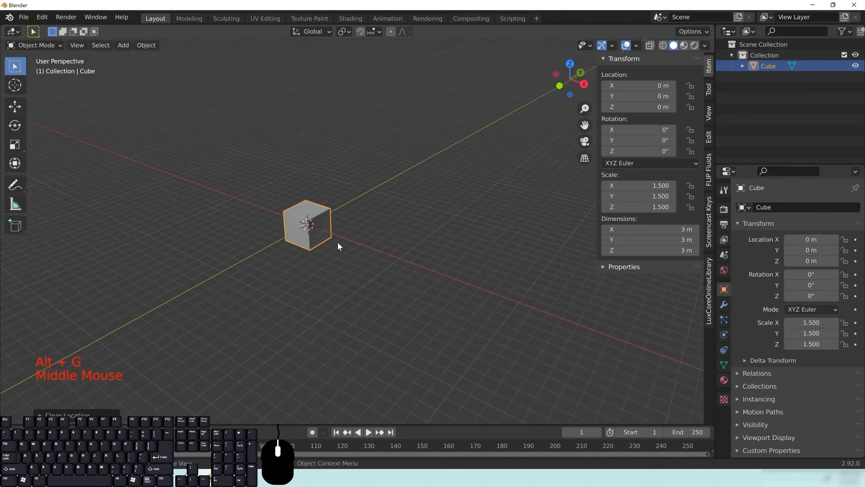
{"action": "scroll", "coordinate": [338, 244], "scroll_direction": "up", "scroll_amount": 3}
{"action": "key", "text": "alt+s"}
{"action": "middle_click_drag", "start_coordinate": [290, 206], "coordinate": [366, 248], "text": "shift"}
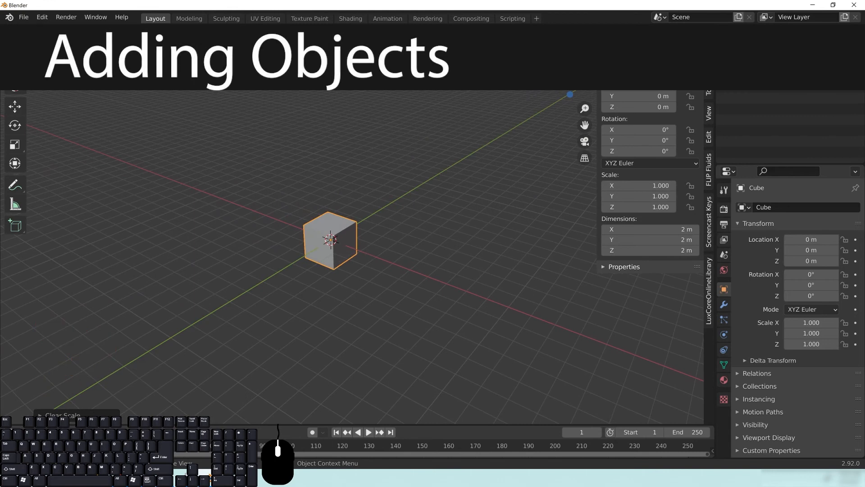
Step: Add a mesh plane to the scene at the world origin
{"action": "middle_click_drag", "start_coordinate": [358, 250], "coordinate": [397, 269]}
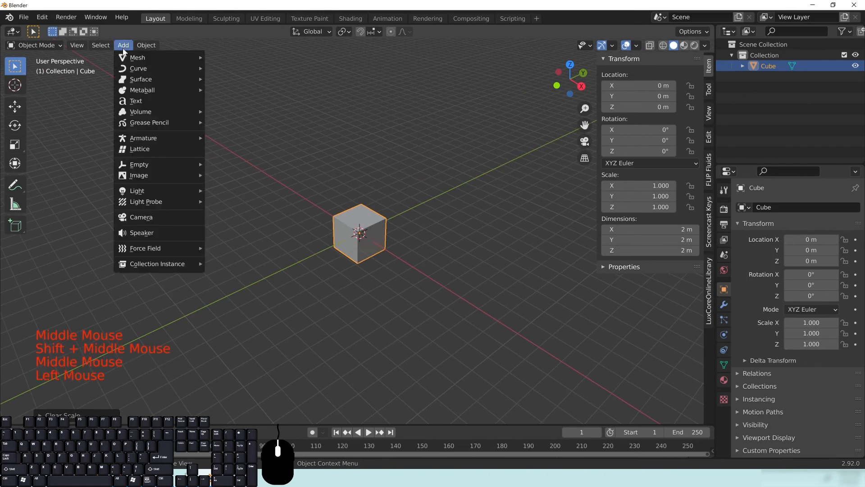
{"action": "mouse_move", "coordinate": [143, 58]}
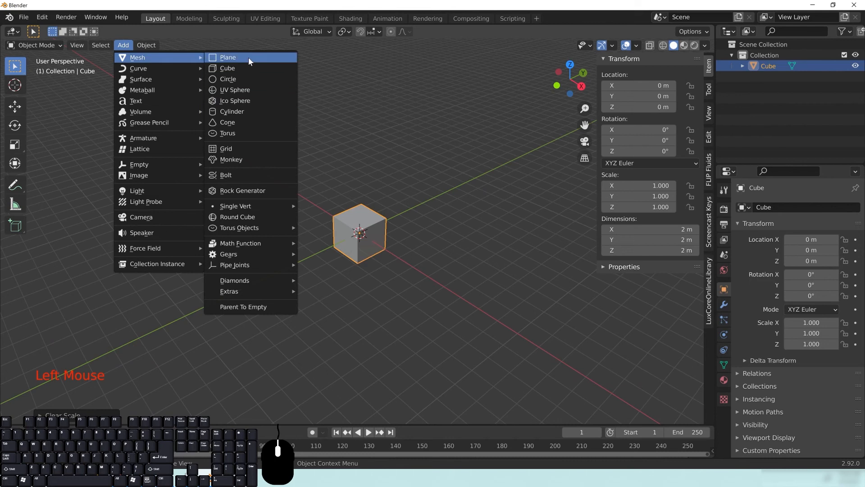
{"action": "key", "text": "shift+a"}
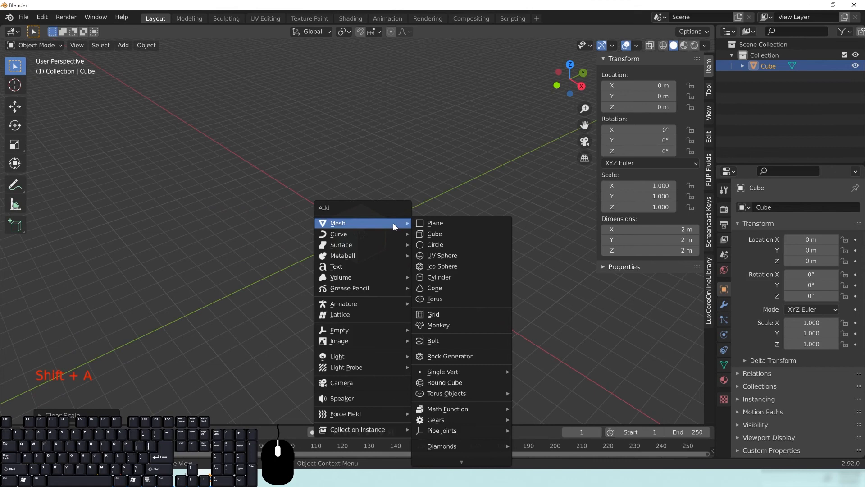
{"action": "left_click", "coordinate": [448, 223]}
Step: Scale the new plane uniformly by a factor of 10
{"action": "middle_click_drag", "start_coordinate": [437, 233], "coordinate": [377, 265]}
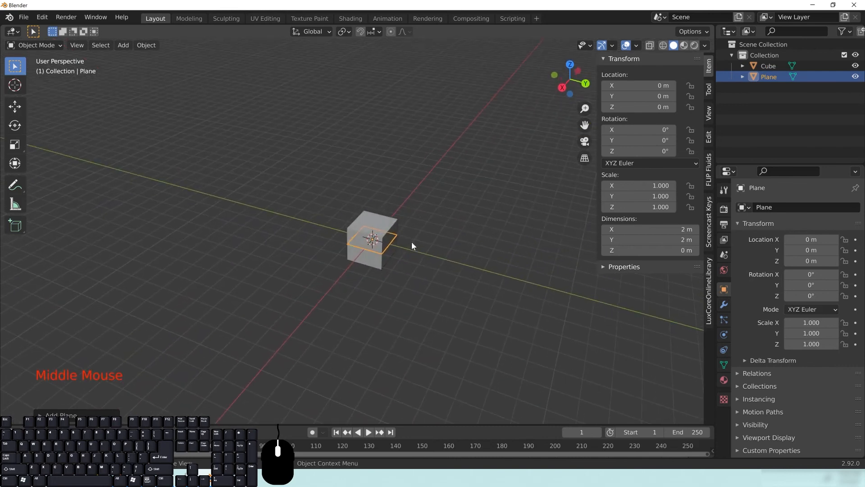
{"action": "middle_click_drag", "start_coordinate": [412, 242], "coordinate": [420, 246]}
{"action": "middle_click_drag", "start_coordinate": [365, 277], "coordinate": [419, 248]}
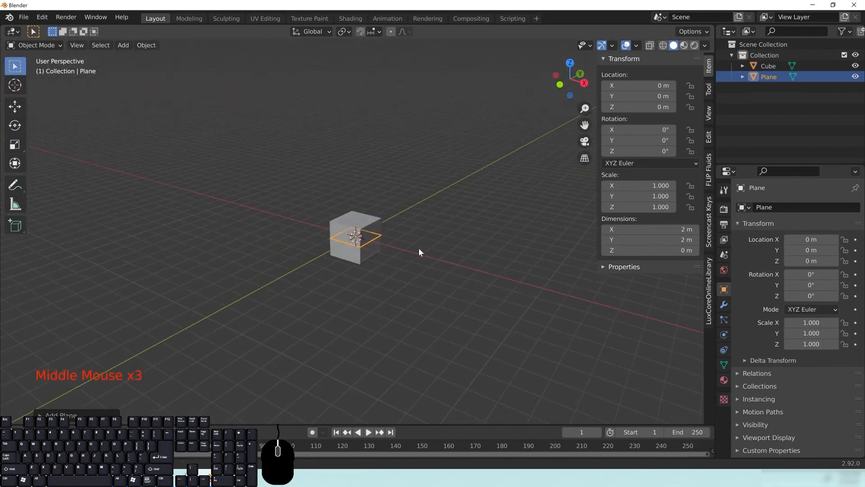
{"action": "middle_click_drag", "start_coordinate": [344, 244], "coordinate": [407, 239]}
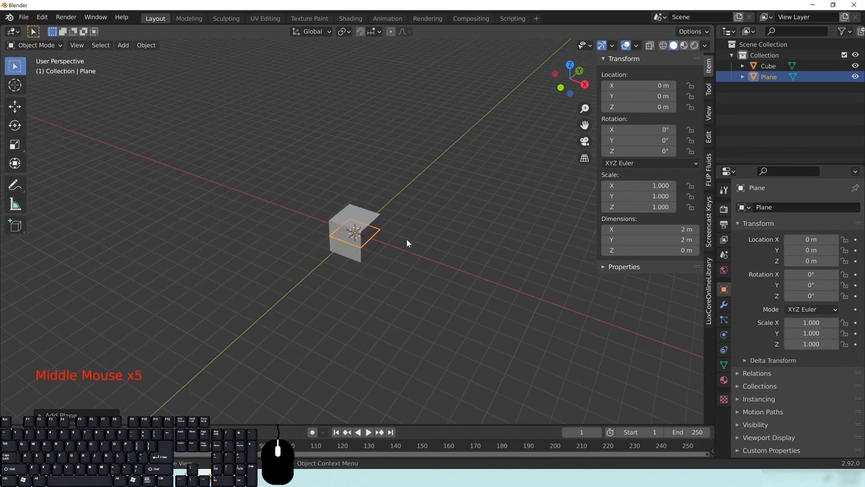
{"action": "type", "text": "s10"}
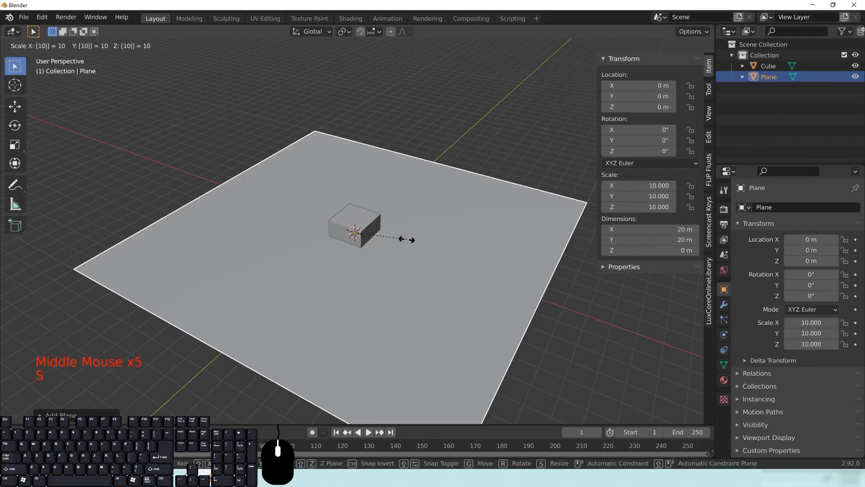
{"action": "key", "text": "Return"}
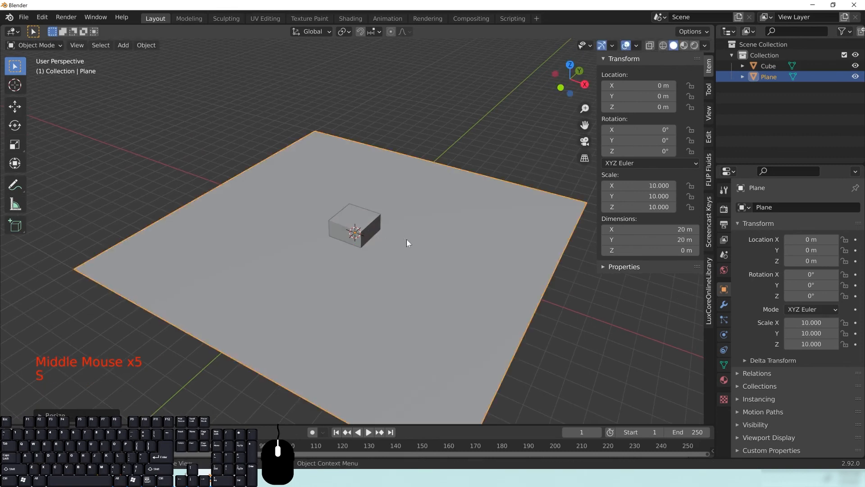
Step: Select the cube and the plane alternately by picking them directly in the viewport
{"action": "middle_click_drag", "start_coordinate": [400, 228], "coordinate": [461, 209]}
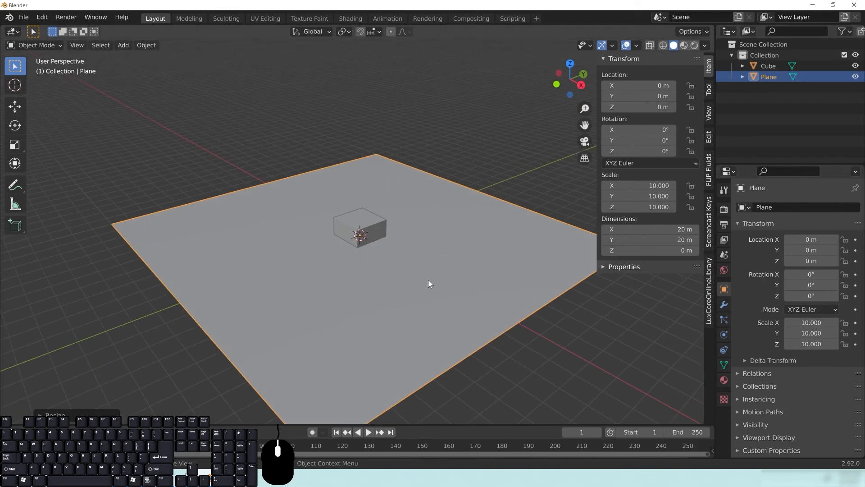
{"action": "left_click", "coordinate": [366, 219]}
{"action": "left_click", "coordinate": [428, 211]}
{"action": "left_click", "coordinate": [366, 226]}
{"action": "left_click", "coordinate": [429, 218]}
{"action": "left_click", "coordinate": [372, 227]}
Step: Alternate the selection between the plane and the cube in the outliner, ending with the cube selected
{"action": "left_click", "coordinate": [769, 75]}
{"action": "left_click", "coordinate": [768, 67]}
{"action": "left_click", "coordinate": [767, 76]}
{"action": "left_click", "coordinate": [768, 68]}
{"action": "left_click", "coordinate": [770, 75]}
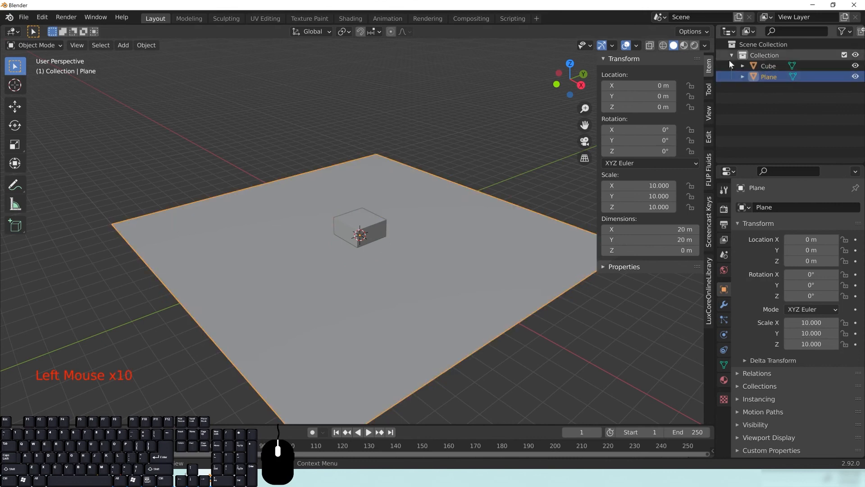
{"action": "left_click", "coordinate": [797, 66]}
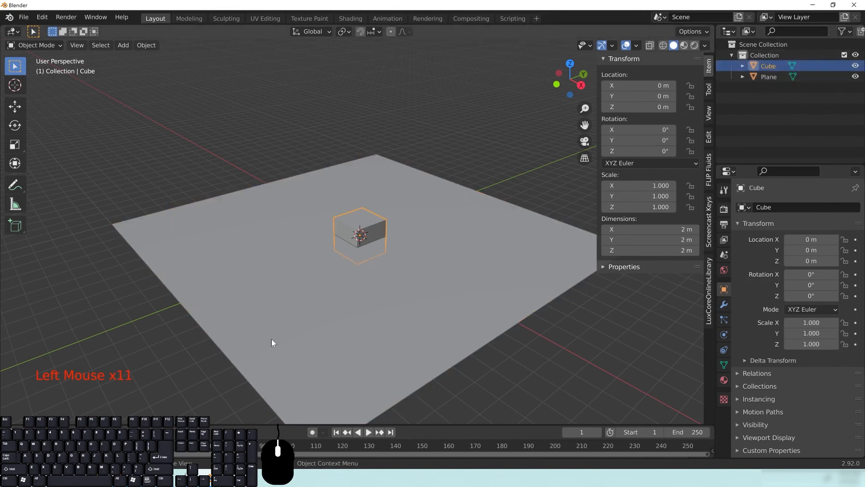
{"action": "left_click", "coordinate": [359, 235]}
{"action": "left_click", "coordinate": [359, 235]}
Step: In front view, move the cube up 1 m along the global Z axis with grid snapping so it rests on the plane
{"action": "middle_click_drag", "start_coordinate": [466, 304], "coordinate": [393, 257]}
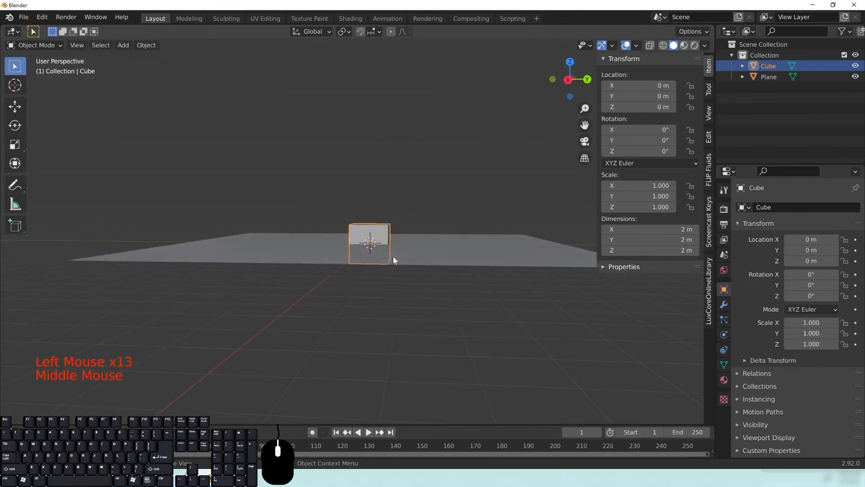
{"action": "key", "text": "KP_1"}
{"action": "scroll", "coordinate": [376, 330], "scroll_direction": "up", "scroll_amount": 7}
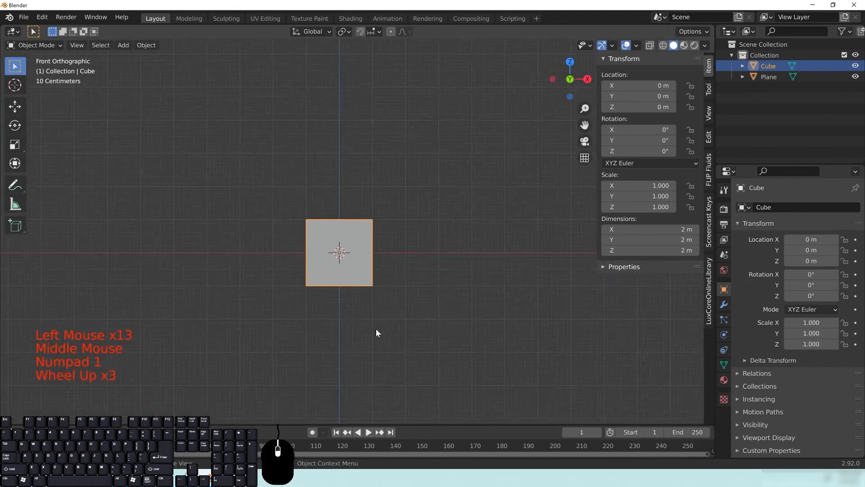
{"action": "middle_click_drag", "start_coordinate": [316, 315], "coordinate": [326, 269], "text": "shift"}
{"action": "middle_click_drag", "start_coordinate": [404, 228], "coordinate": [368, 253]}
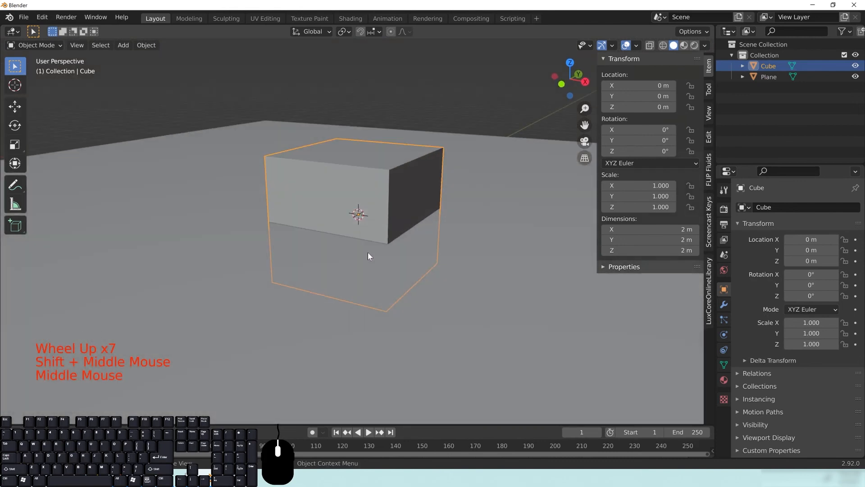
{"action": "key", "text": "KP_1"}
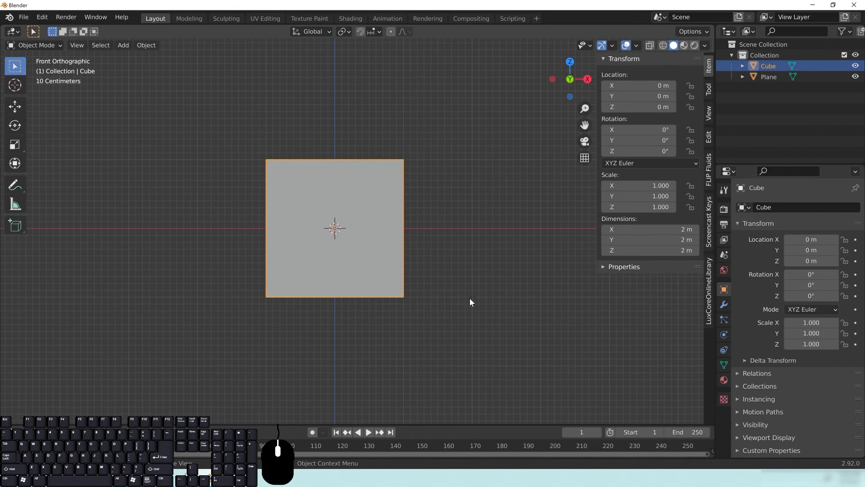
{"action": "key", "text": "g"}
{"action": "key", "text": "z"}
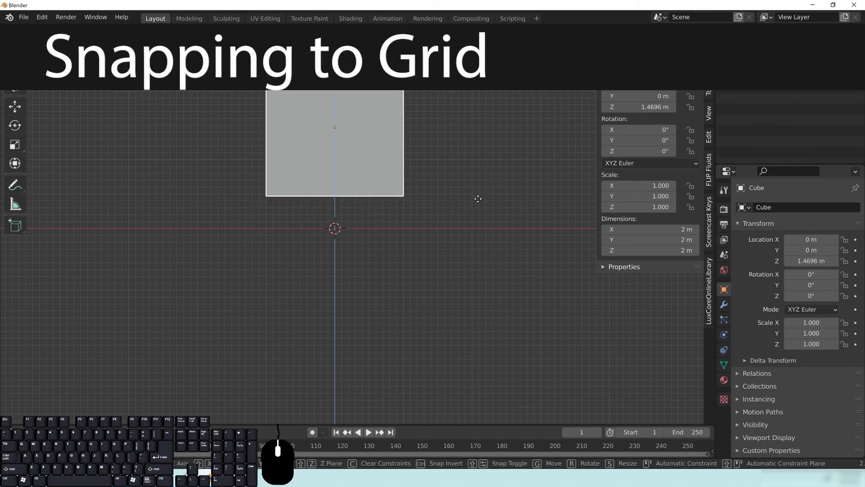
{"action": "key", "text": "ctrl"}
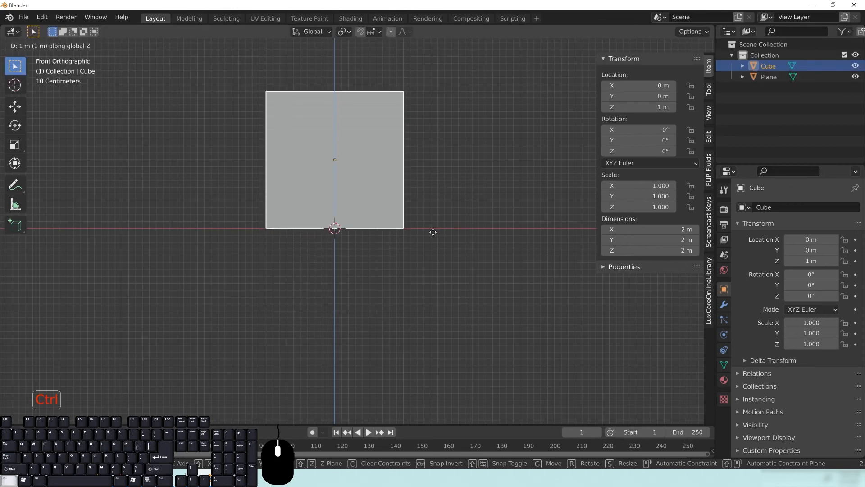
{"action": "left_click", "coordinate": [432, 232]}
Step: Move the cube across the plane with the global Z axis locked, to about X -6.59 m and Y 5.56 m
{"action": "middle_click_drag", "start_coordinate": [435, 237], "coordinate": [405, 240]}
{"action": "scroll", "coordinate": [387, 252], "scroll_direction": "down", "scroll_amount": 5}
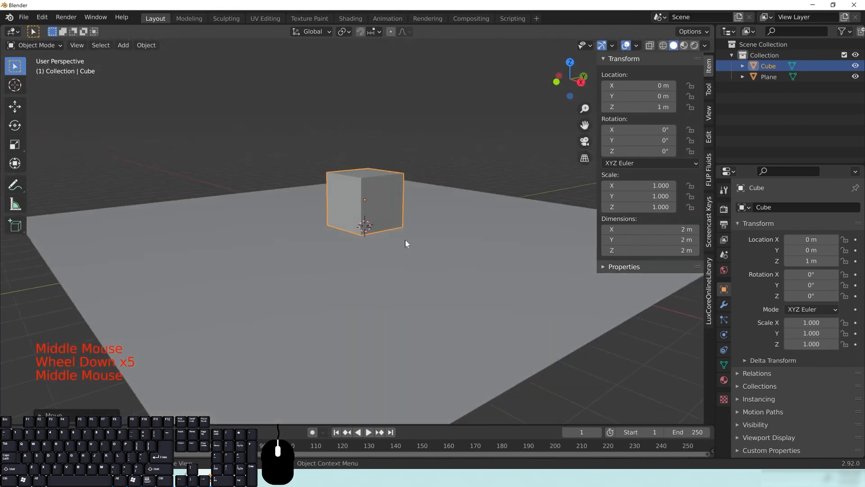
{"action": "middle_click_drag", "start_coordinate": [346, 237], "coordinate": [277, 209]}
{"action": "scroll", "coordinate": [353, 256], "scroll_direction": "down", "scroll_amount": 2}
{"action": "scroll", "coordinate": [277, 210], "scroll_direction": "down", "scroll_amount": 1}
{"action": "mouse_move", "coordinate": [342, 208]}
{"action": "middle_mouse_down"}
{"action": "mouse_move", "coordinate": [350, 212]}
{"action": "mouse_move", "coordinate": [333, 210]}
{"action": "middle_mouse_up"}
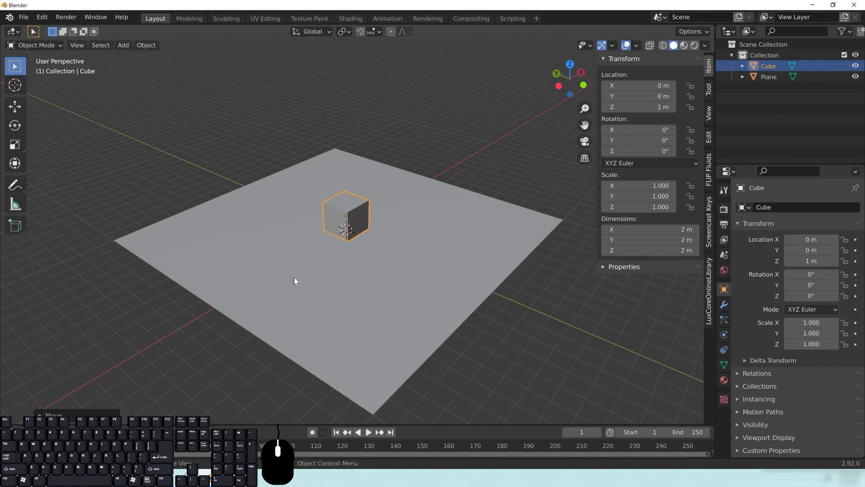
{"action": "middle_click_drag", "start_coordinate": [294, 277], "coordinate": [375, 244]}
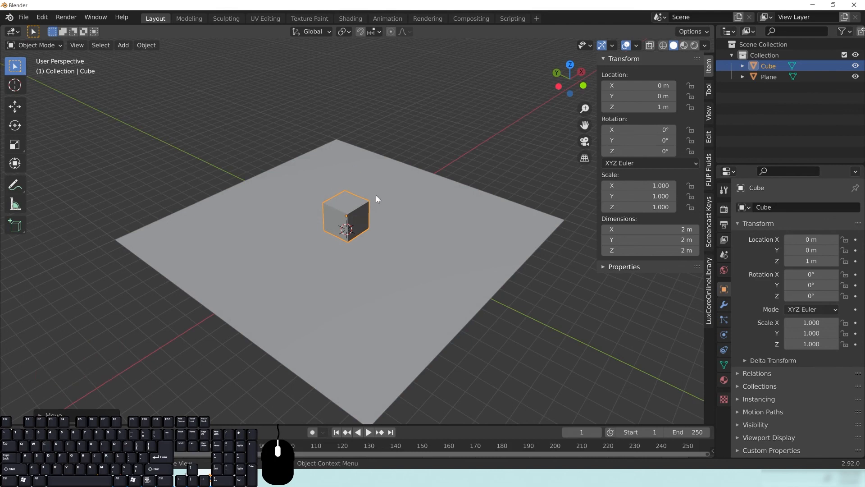
{"action": "key", "text": "g"}
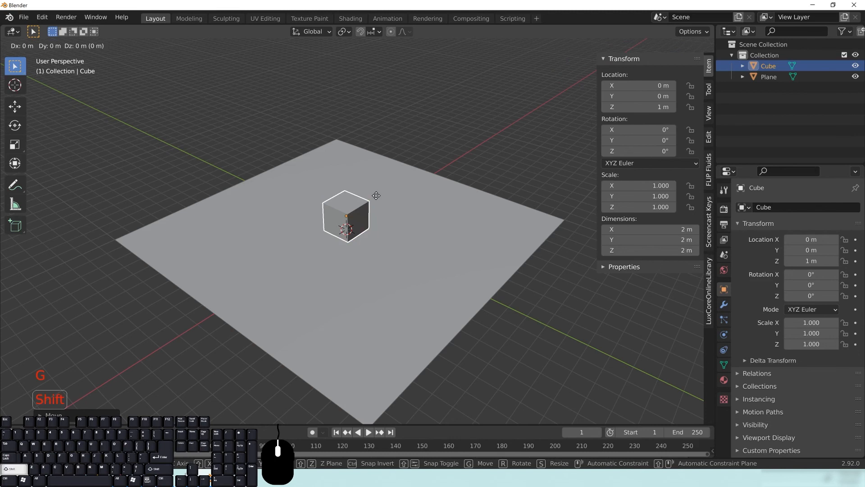
{"action": "key", "text": "shift+z"}
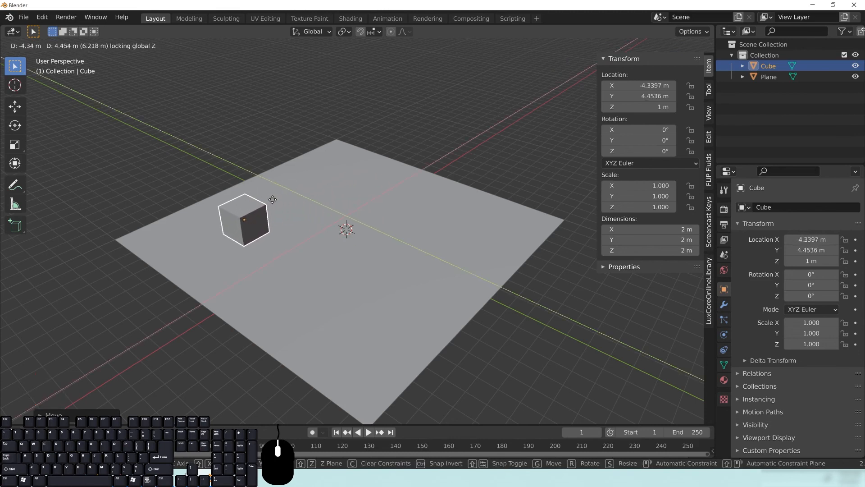
{"action": "left_click", "coordinate": [314, 251]}
Step: Add a UV sphere at the 3D cursor and switch to the front orthographic view
{"action": "middle_click_drag", "start_coordinate": [470, 304], "coordinate": [423, 282]}
{"action": "key", "text": "shift+a"}
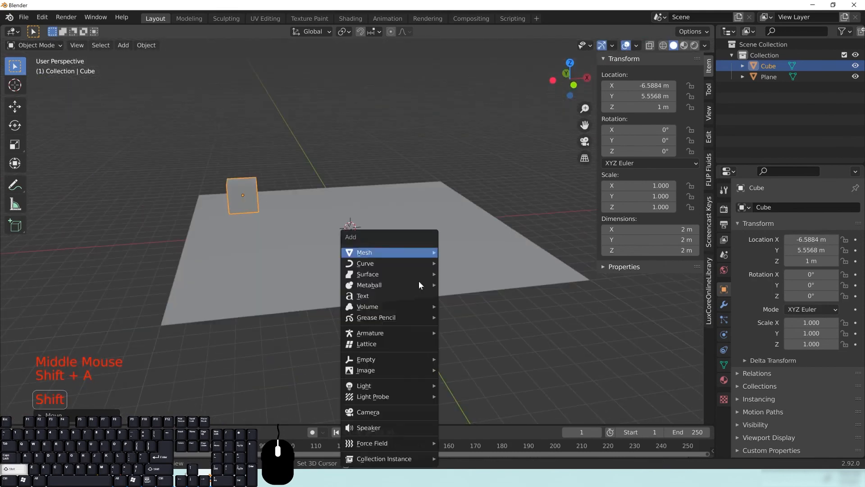
{"action": "mouse_move", "coordinate": [386, 253]}
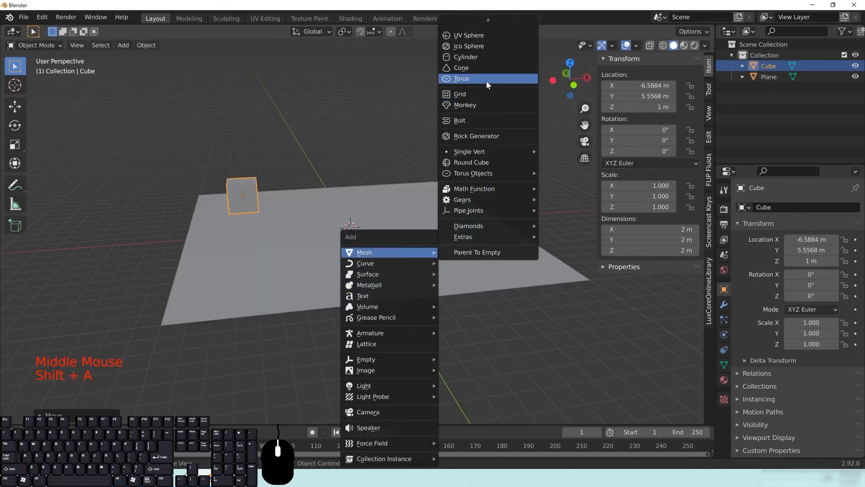
{"action": "left_click", "coordinate": [456, 35]}
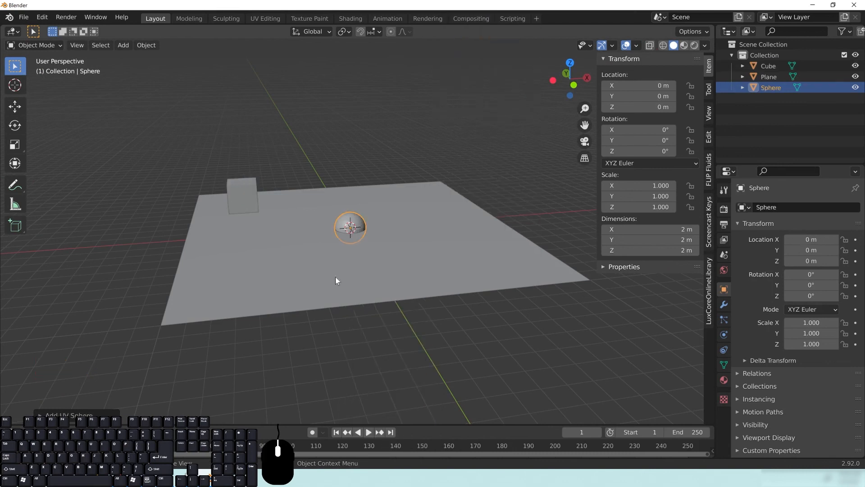
{"action": "middle_click_drag", "start_coordinate": [385, 277], "coordinate": [342, 252]}
{"action": "scroll", "coordinate": [352, 239], "scroll_direction": "up", "scroll_amount": 2}
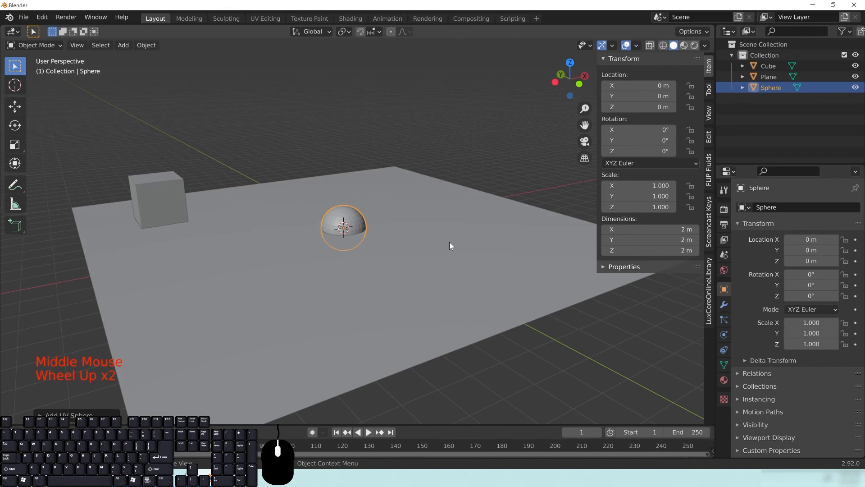
{"action": "key", "text": "KP_1"}
{"action": "key", "text": "g"}
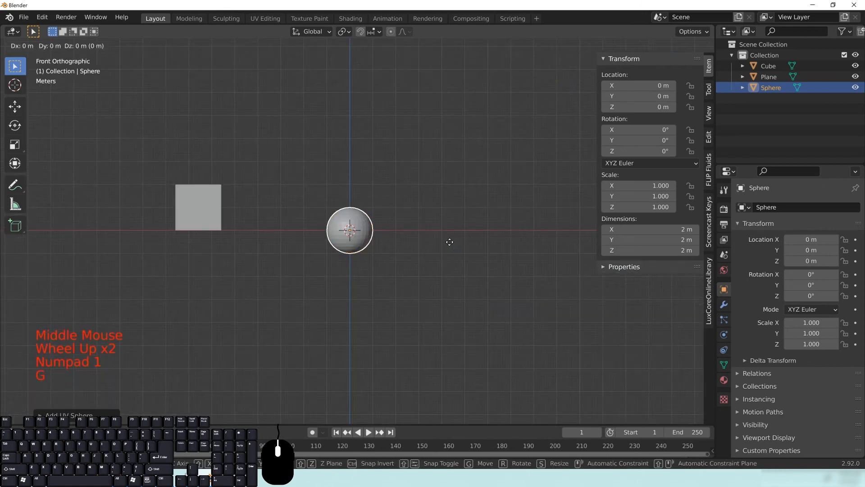
{"action": "key", "text": "z"}
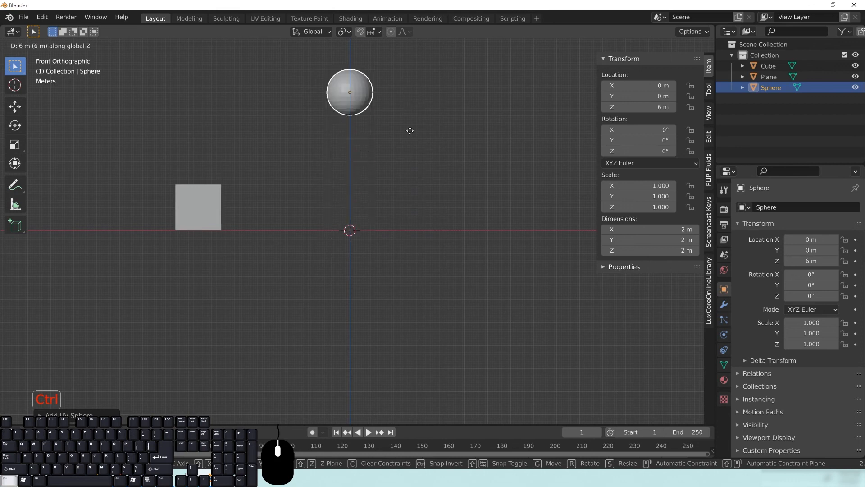
{"action": "right_click", "coordinate": [381, 218]}
Step: Move the sphere up 1 m along the global Z axis with fine grid snapping so it rests on the plane
{"action": "scroll", "coordinate": [373, 262], "scroll_direction": "up", "scroll_amount": 7}
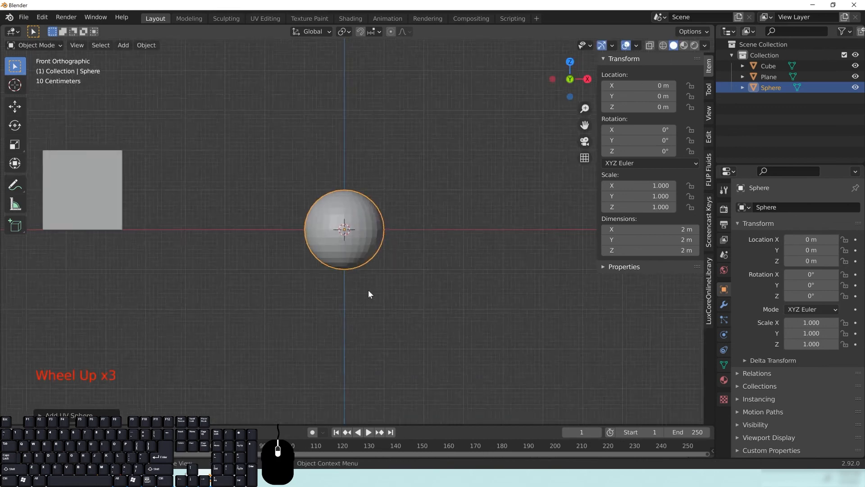
{"action": "scroll", "coordinate": [342, 289], "scroll_direction": "down", "scroll_amount": 1}
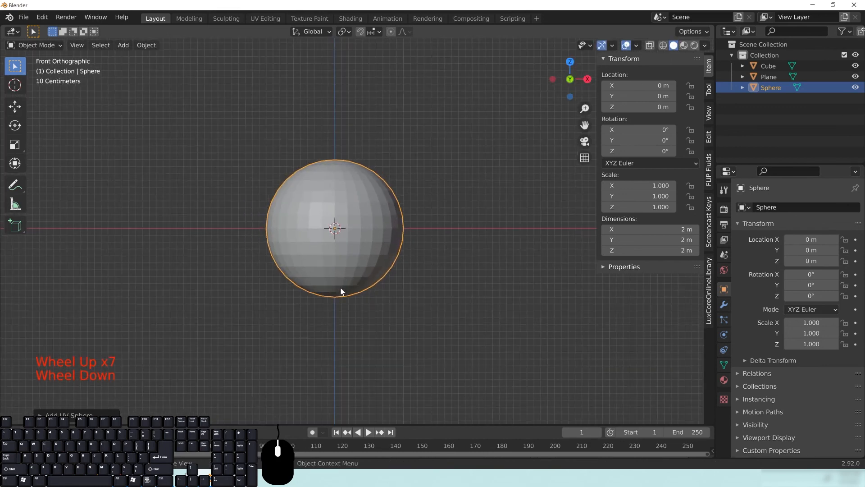
{"action": "key", "text": "g"}
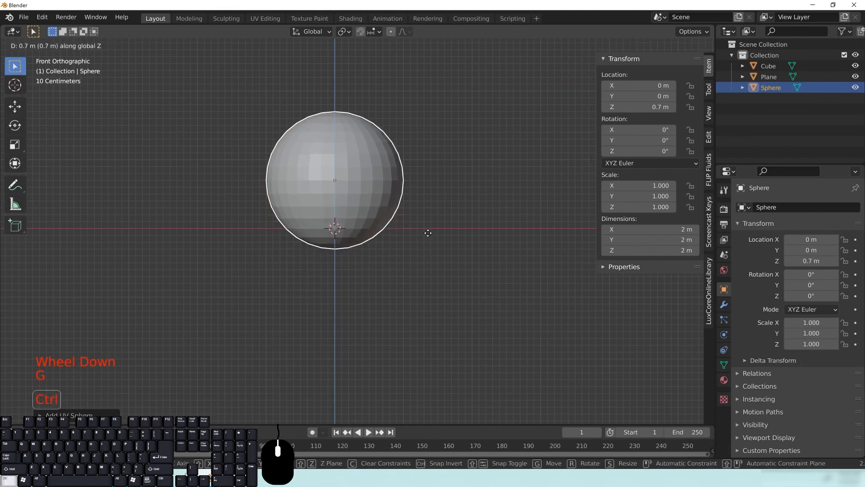
{"action": "left_click", "coordinate": [431, 211]}
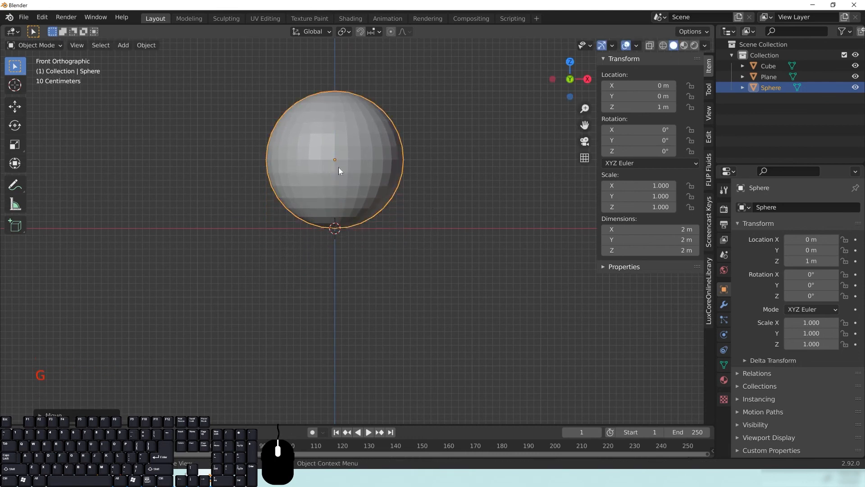
Step: Move the sphere across the plane with the global Z axis locked, to about X 4.28 m and Y 3.46 m
{"action": "middle_click_drag", "start_coordinate": [482, 208], "coordinate": [426, 257]}
{"action": "scroll", "coordinate": [316, 261], "scroll_direction": "down", "scroll_amount": 5}
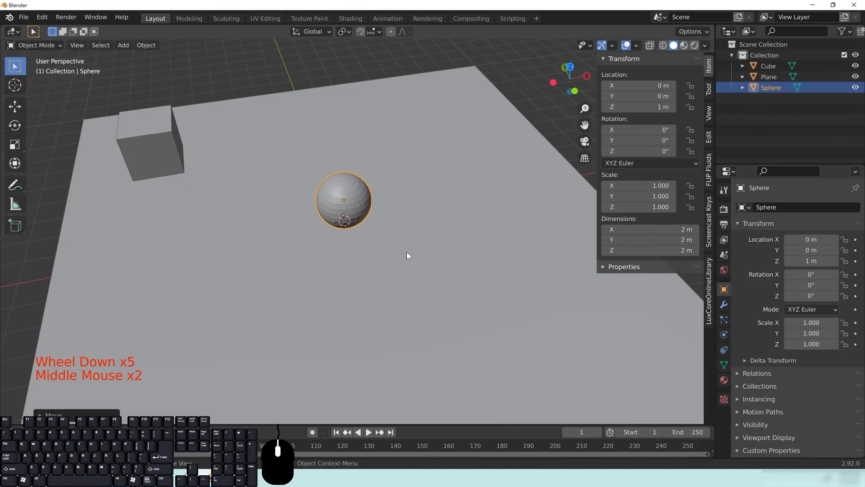
{"action": "key", "text": "g"}
{"action": "key", "text": "shift"}
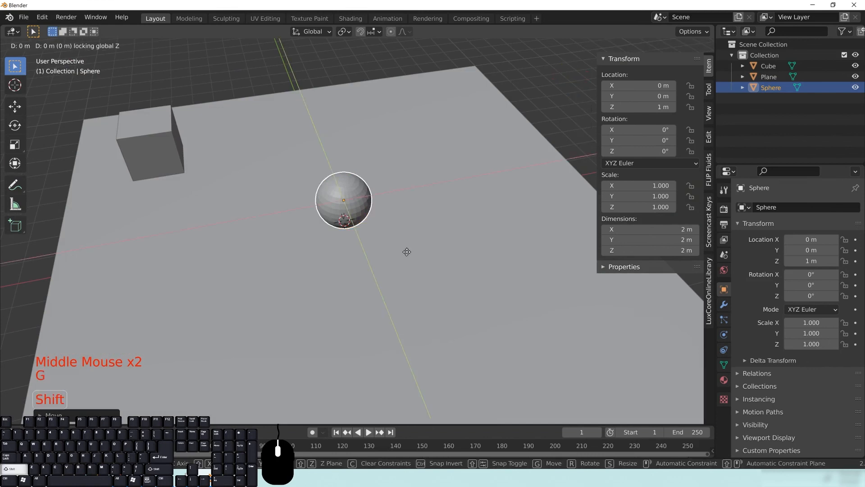
{"action": "left_click", "coordinate": [480, 187]}
Step: Add a cone mesh at the 3D cursor in the middle of the plane
{"action": "middle_click_drag", "start_coordinate": [463, 260], "coordinate": [397, 228]}
{"action": "key", "text": "shift+a"}
{"action": "mouse_move", "coordinate": [396, 228]}
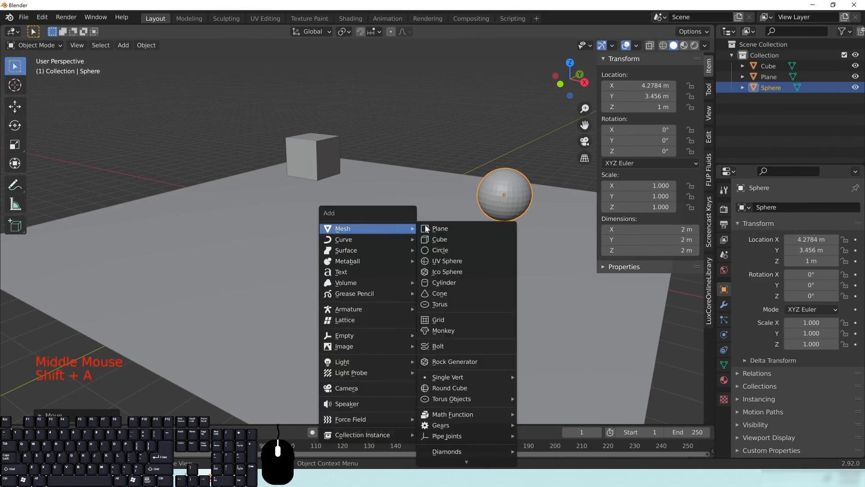
{"action": "left_click", "coordinate": [462, 294]}
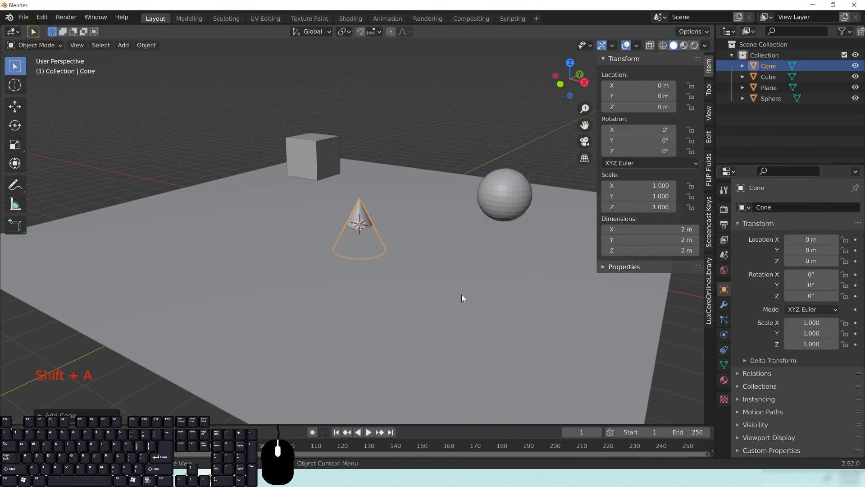
Step: In front view, move the cone up 1 m along the global Z axis with grid snapping so it rests on the plane
{"action": "key", "text": "KP_1"}
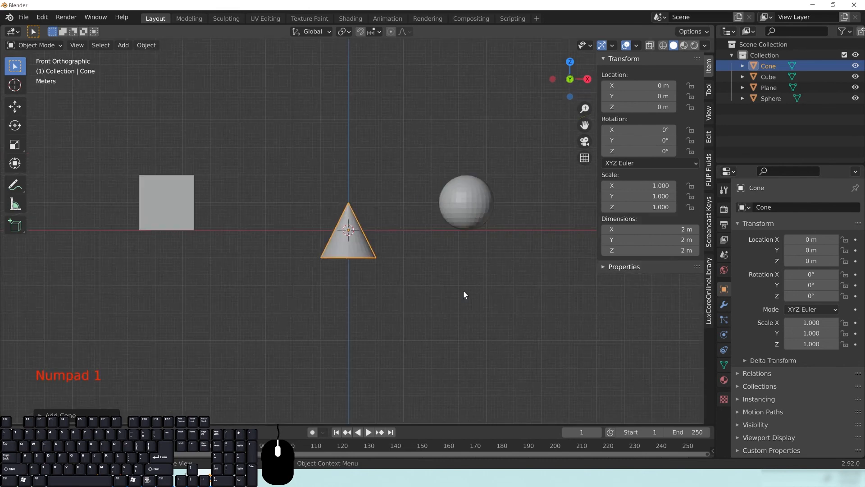
{"action": "key", "text": "g"}
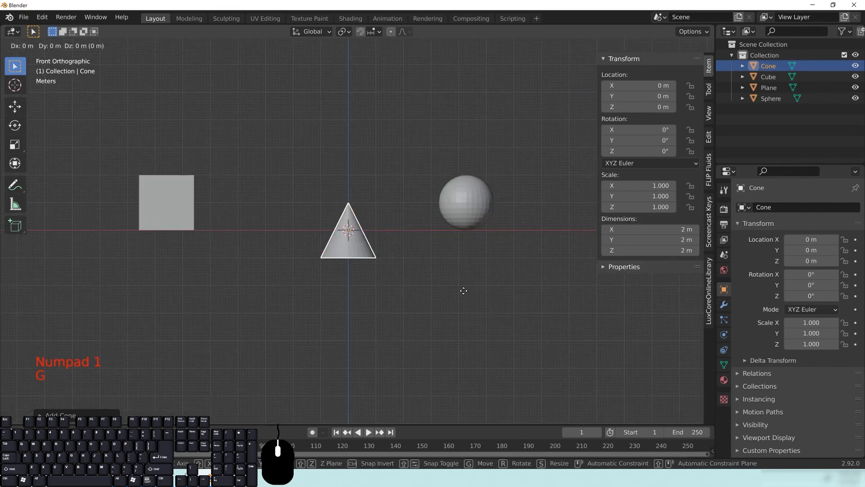
{"action": "key", "text": "z"}
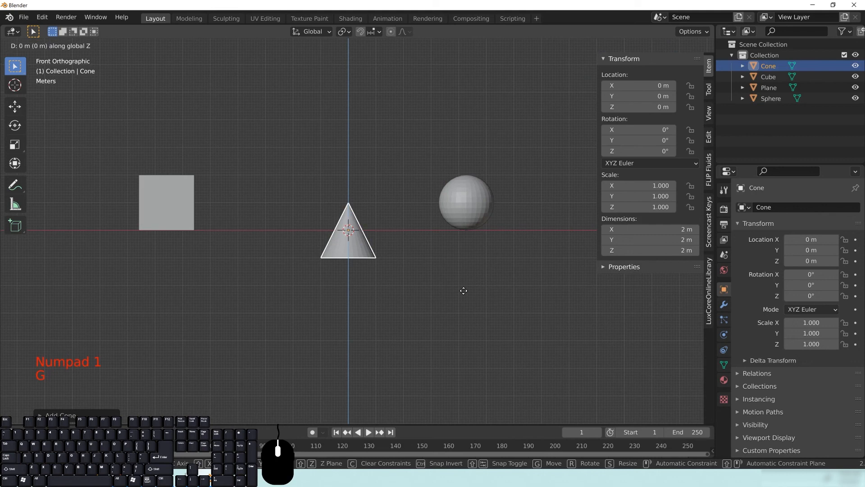
{"action": "key", "text": "ctrl"}
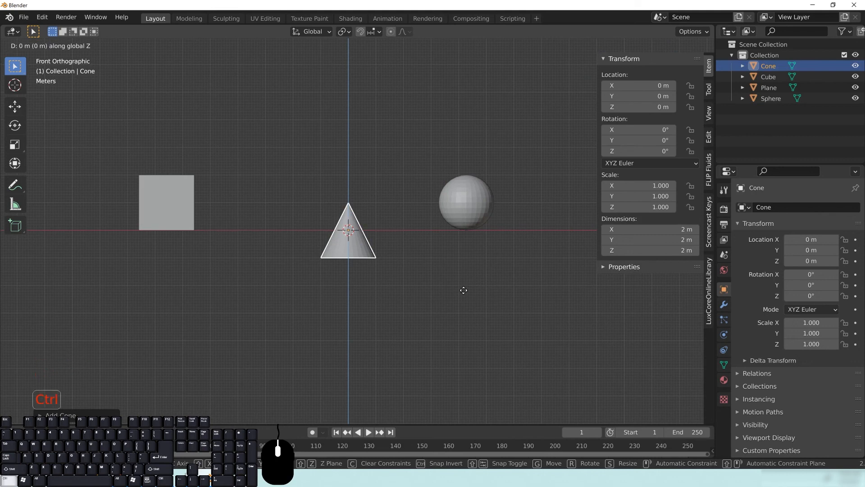
{"action": "left_click", "coordinate": [464, 263]}
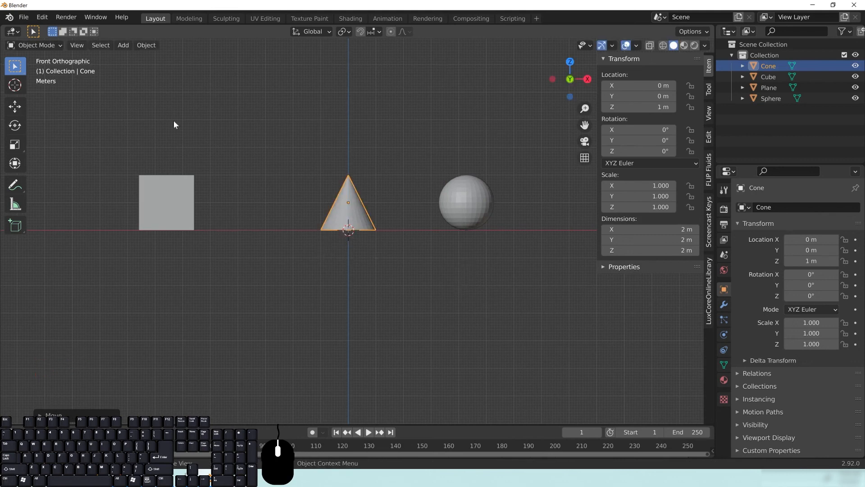
Step: Rotate the cone freely in perspective view so it tips over onto its side
{"action": "middle_click_drag", "start_coordinate": [357, 207], "coordinate": [379, 212]}
{"action": "middle_click_drag", "start_coordinate": [271, 173], "coordinate": [407, 228]}
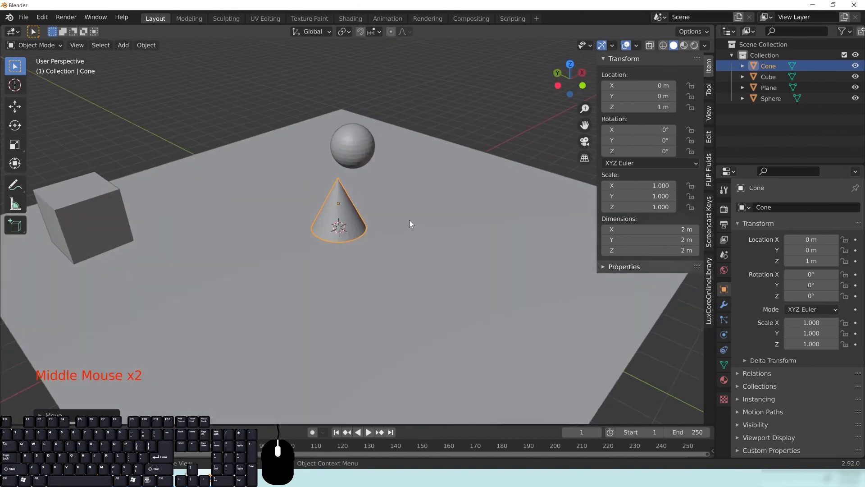
{"action": "middle_click_drag", "start_coordinate": [323, 221], "coordinate": [394, 238]}
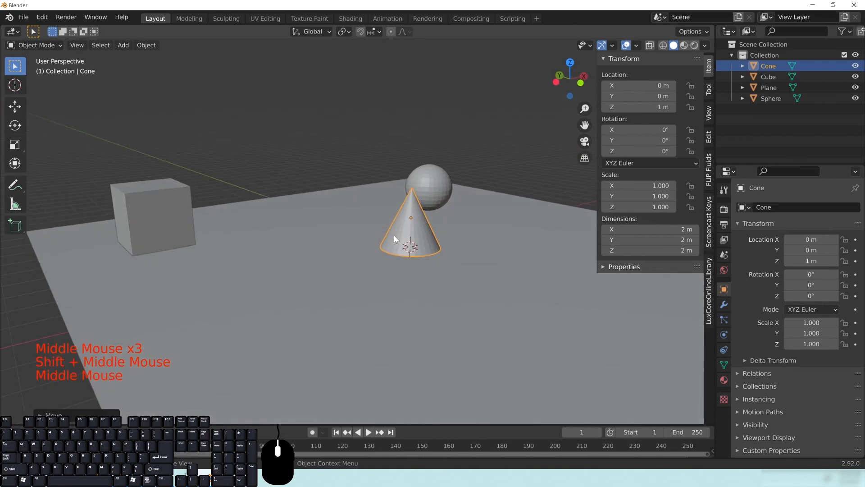
{"action": "middle_click_drag", "start_coordinate": [449, 272], "coordinate": [419, 277]}
{"action": "scroll", "coordinate": [451, 238], "scroll_direction": "down", "scroll_amount": 4}
{"action": "scroll", "coordinate": [426, 224], "scroll_direction": "up", "scroll_amount": 2}
{"action": "middle_click_drag", "start_coordinate": [427, 224], "coordinate": [365, 237]}
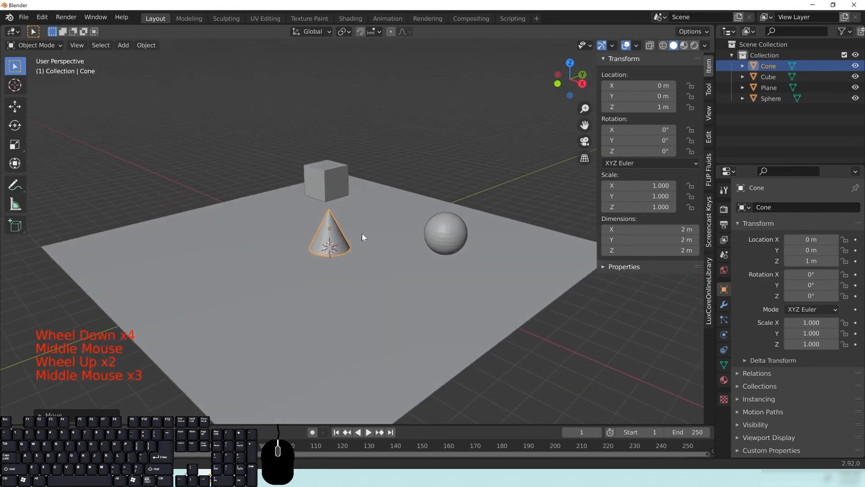
{"action": "key", "text": "r"}
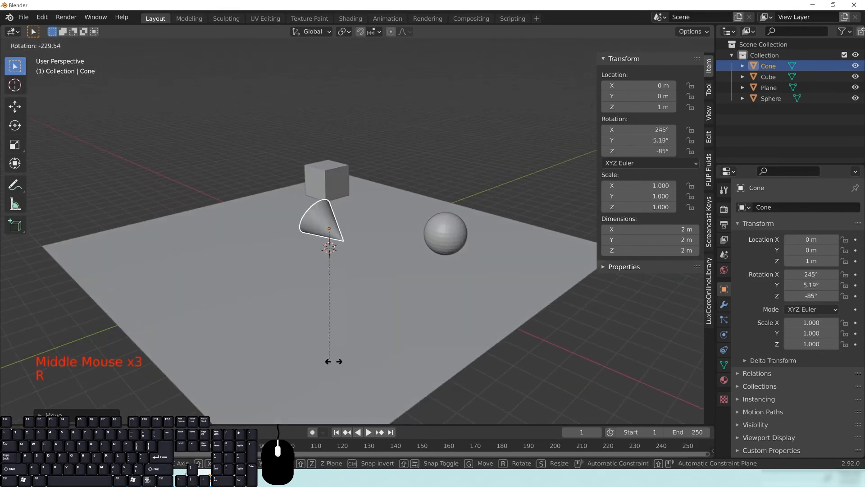
Step: Select the sphere and scale it up uniformly to about 3.05
{"action": "left_click", "coordinate": [457, 239]}
{"action": "key", "text": "s"}
{"action": "left_click", "coordinate": [527, 244]}
Step: Rotate the cube freely to about -11.5°, -23.4°, 70.9° and scale it up uniformly to about 2.245
{"action": "left_click", "coordinate": [344, 181]}
{"action": "key", "text": "r"}
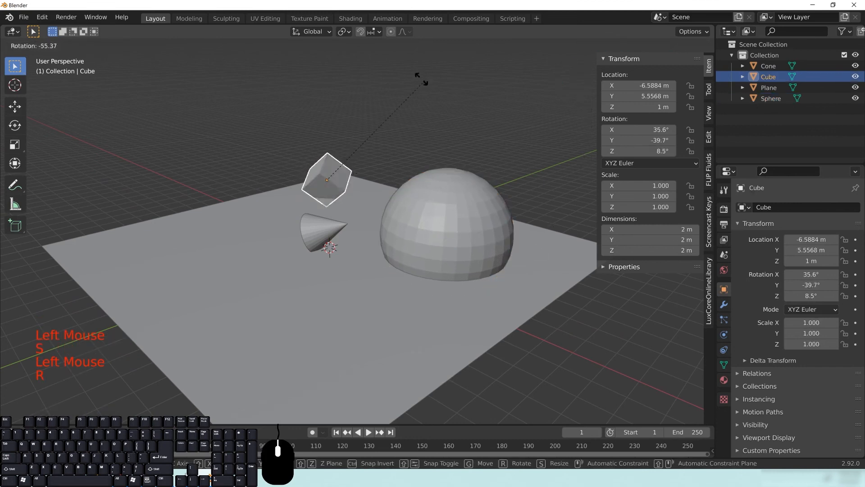
{"action": "left_click", "coordinate": [315, 60]}
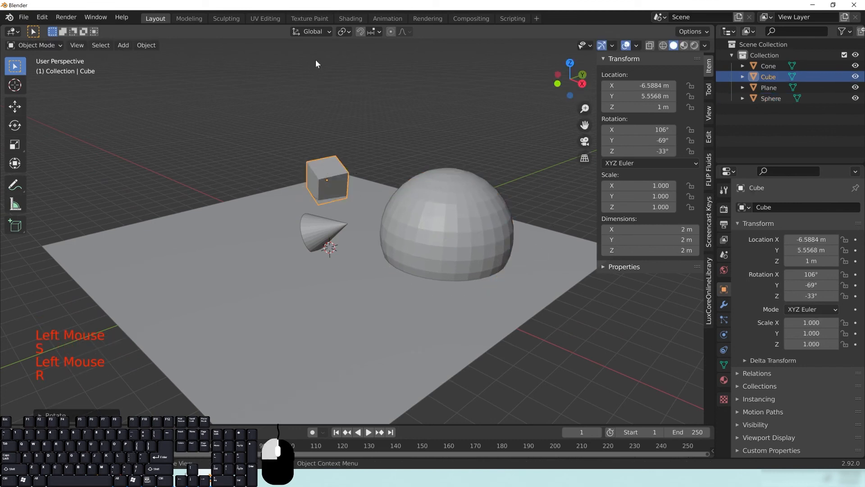
{"action": "left_click", "coordinate": [434, 277]}
{"action": "key", "text": "s"}
{"action": "left_click", "coordinate": [610, 290]}
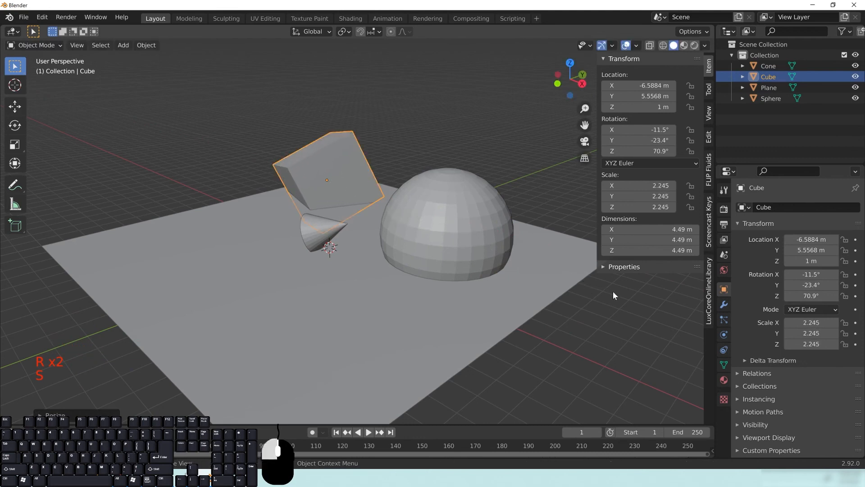
Step: Clear the cube's location, rotation and scale back to their defaults
{"action": "middle_click_drag", "start_coordinate": [398, 234], "coordinate": [390, 218]}
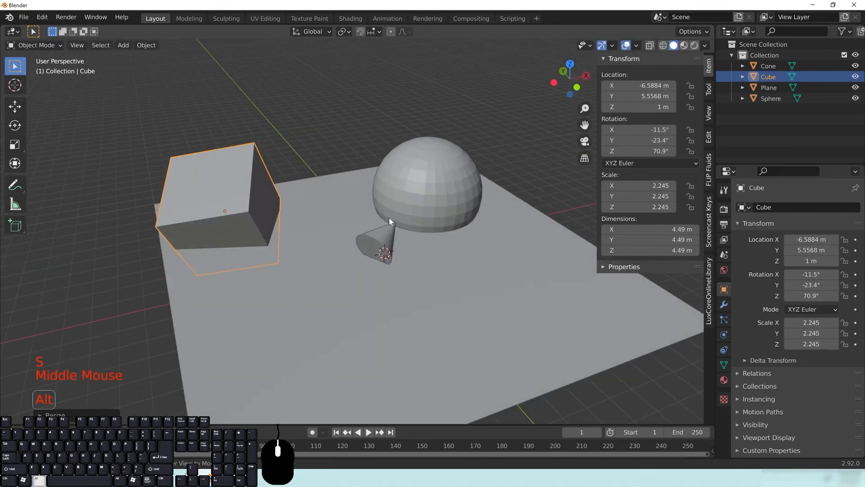
{"action": "key", "text": "alt+g"}
{"action": "key", "text": "alt+r"}
{"action": "key", "text": "alt+s"}
Step: Raise the cube along the global Z axis and move it freely away from the plane's centre
{"action": "middle_click_drag", "start_coordinate": [490, 271], "coordinate": [473, 276]}
{"action": "key", "text": "g"}
{"action": "key", "text": "z"}
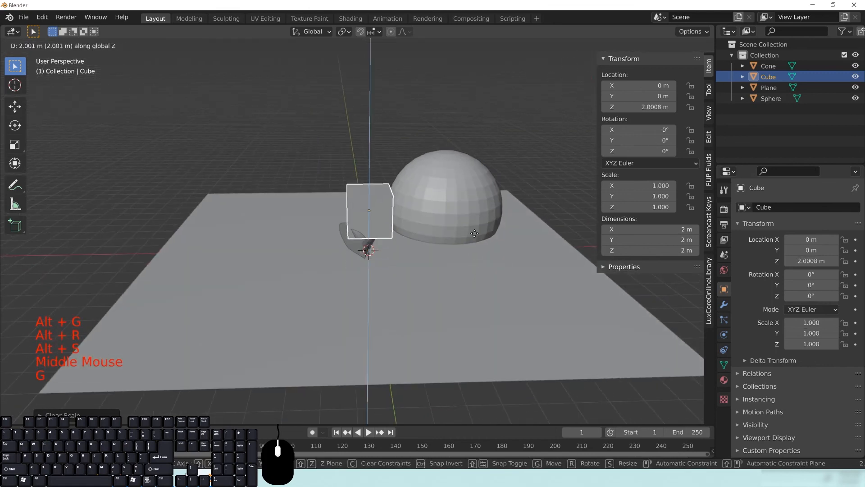
{"action": "left_click", "coordinate": [471, 181]}
{"action": "mouse_move", "coordinate": [471, 181]}
{"action": "middle_mouse_down"}
{"action": "mouse_move", "coordinate": [424, 223]}
{"action": "mouse_move", "coordinate": [472, 179]}
{"action": "middle_mouse_up"}
{"action": "key", "text": "g"}
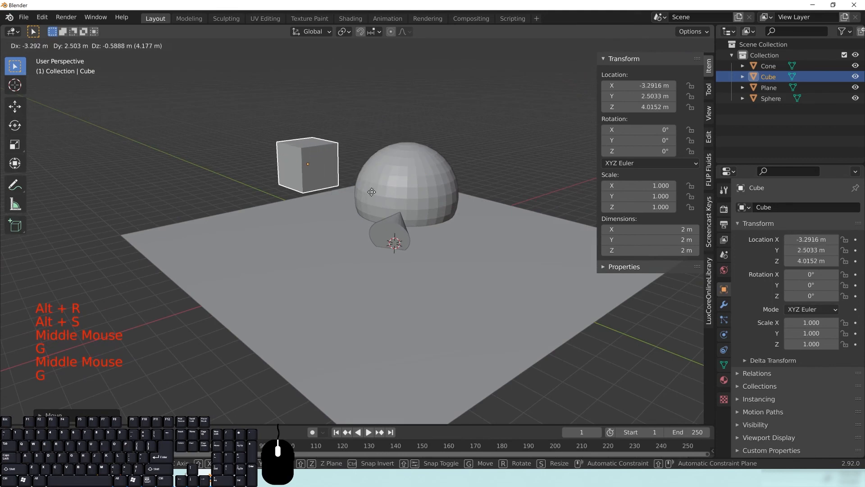
{"action": "left_click", "coordinate": [290, 256]}
Step: Move the cone freely over beside the cube and select the sphere
{"action": "middle_click_drag", "start_coordinate": [291, 255], "coordinate": [269, 239]}
{"action": "middle_click_drag", "start_coordinate": [275, 209], "coordinate": [471, 201]}
{"action": "left_click", "coordinate": [338, 243]}
{"action": "key", "text": "g"}
{"action": "left_click", "coordinate": [308, 234]}
{"action": "left_click", "coordinate": [474, 200]}
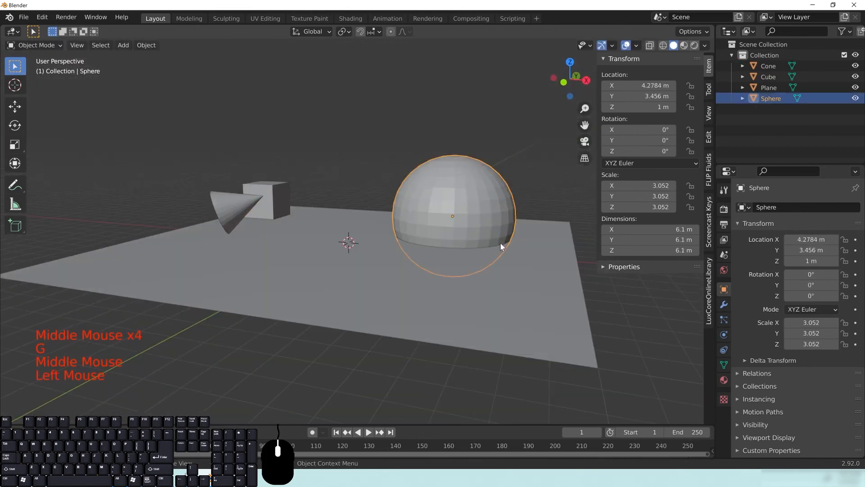